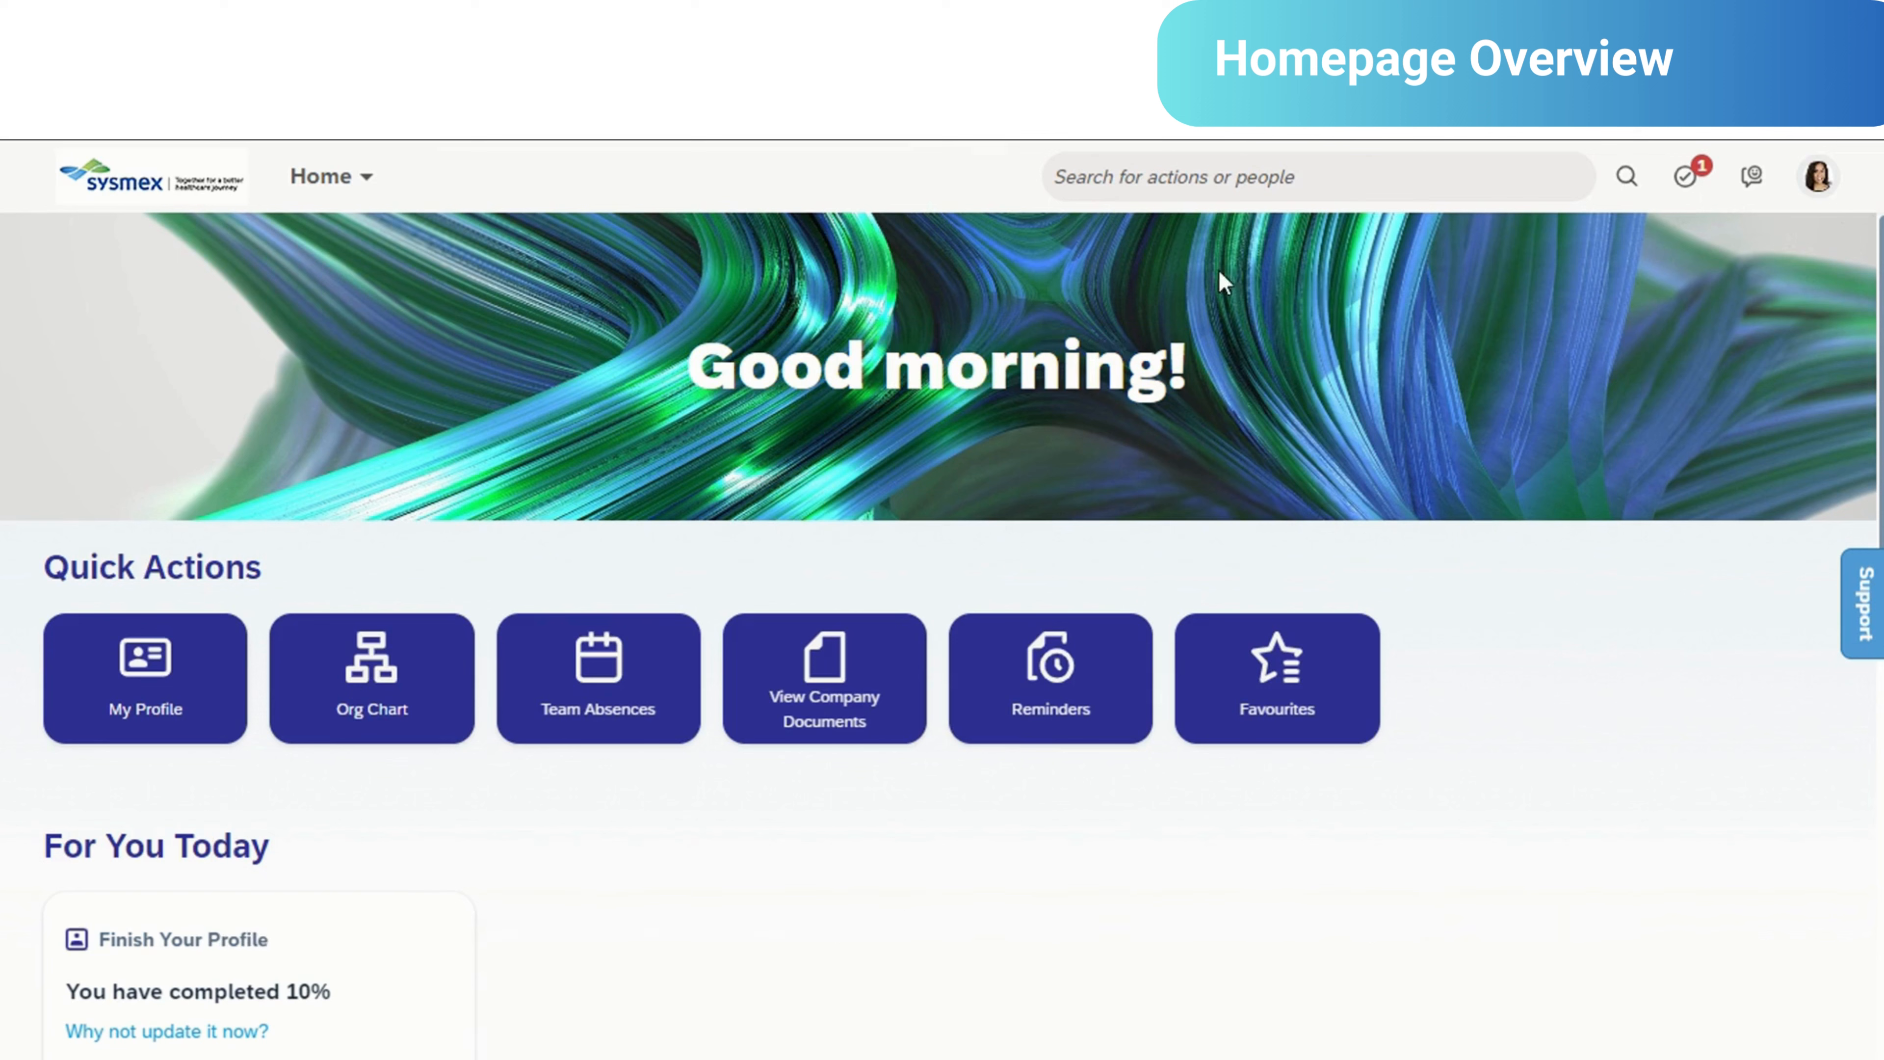
- Review the available modules and the homepage sections Quick Actions, For You Today and Organisational Updates
click(374, 182)
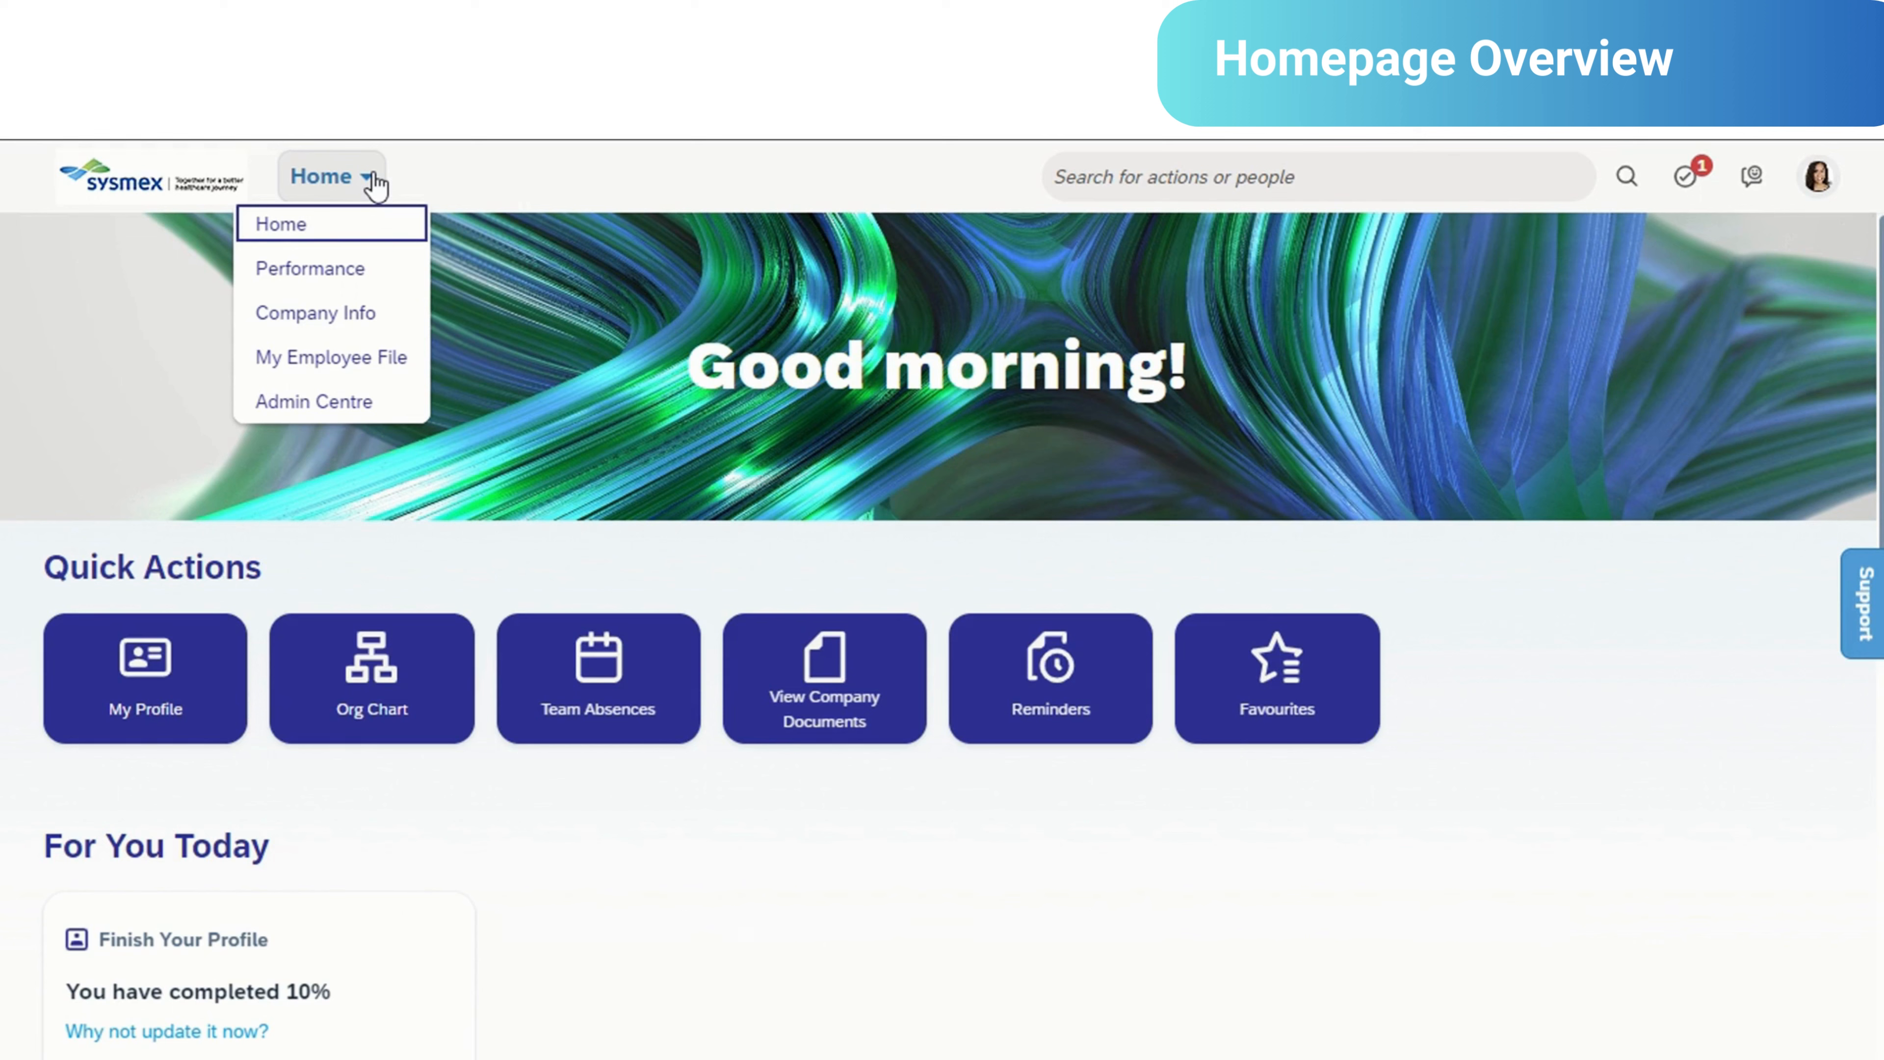
click(642, 540)
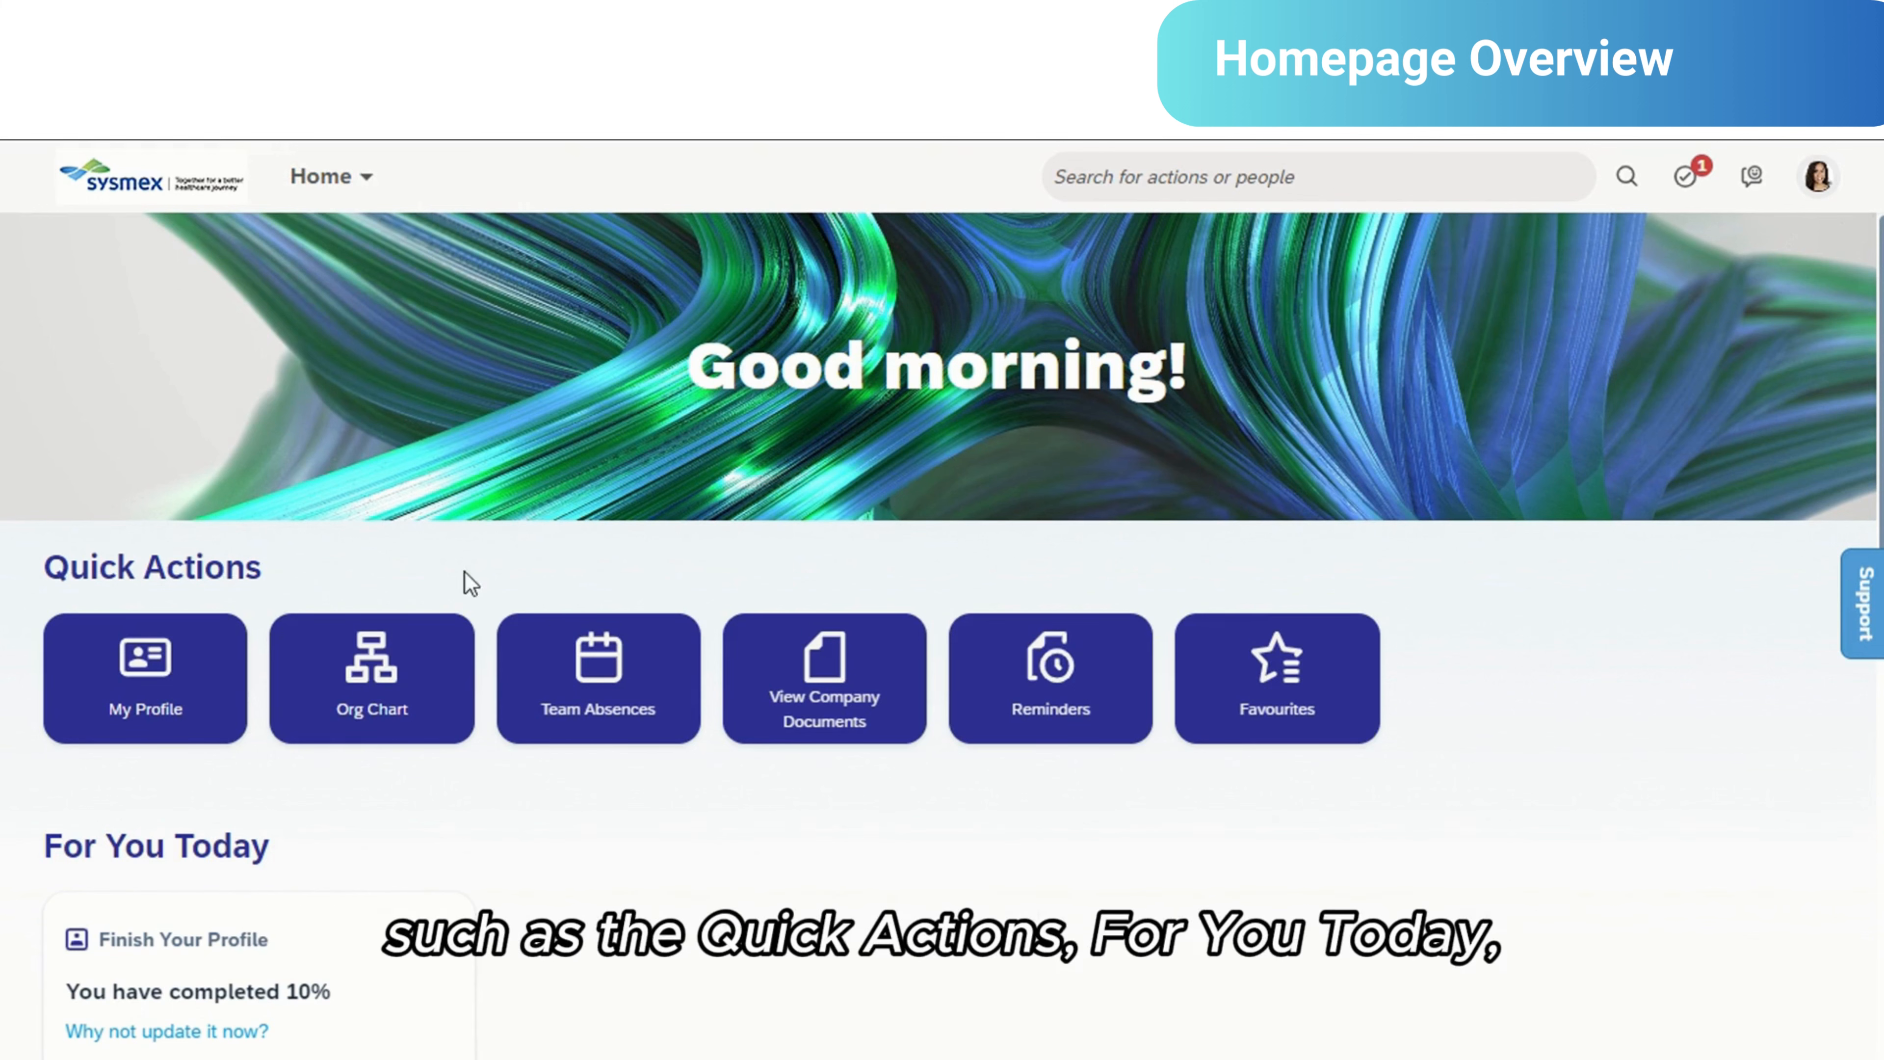
scroll(614, 615, down, 2)
scroll(597, 686, down, 5)
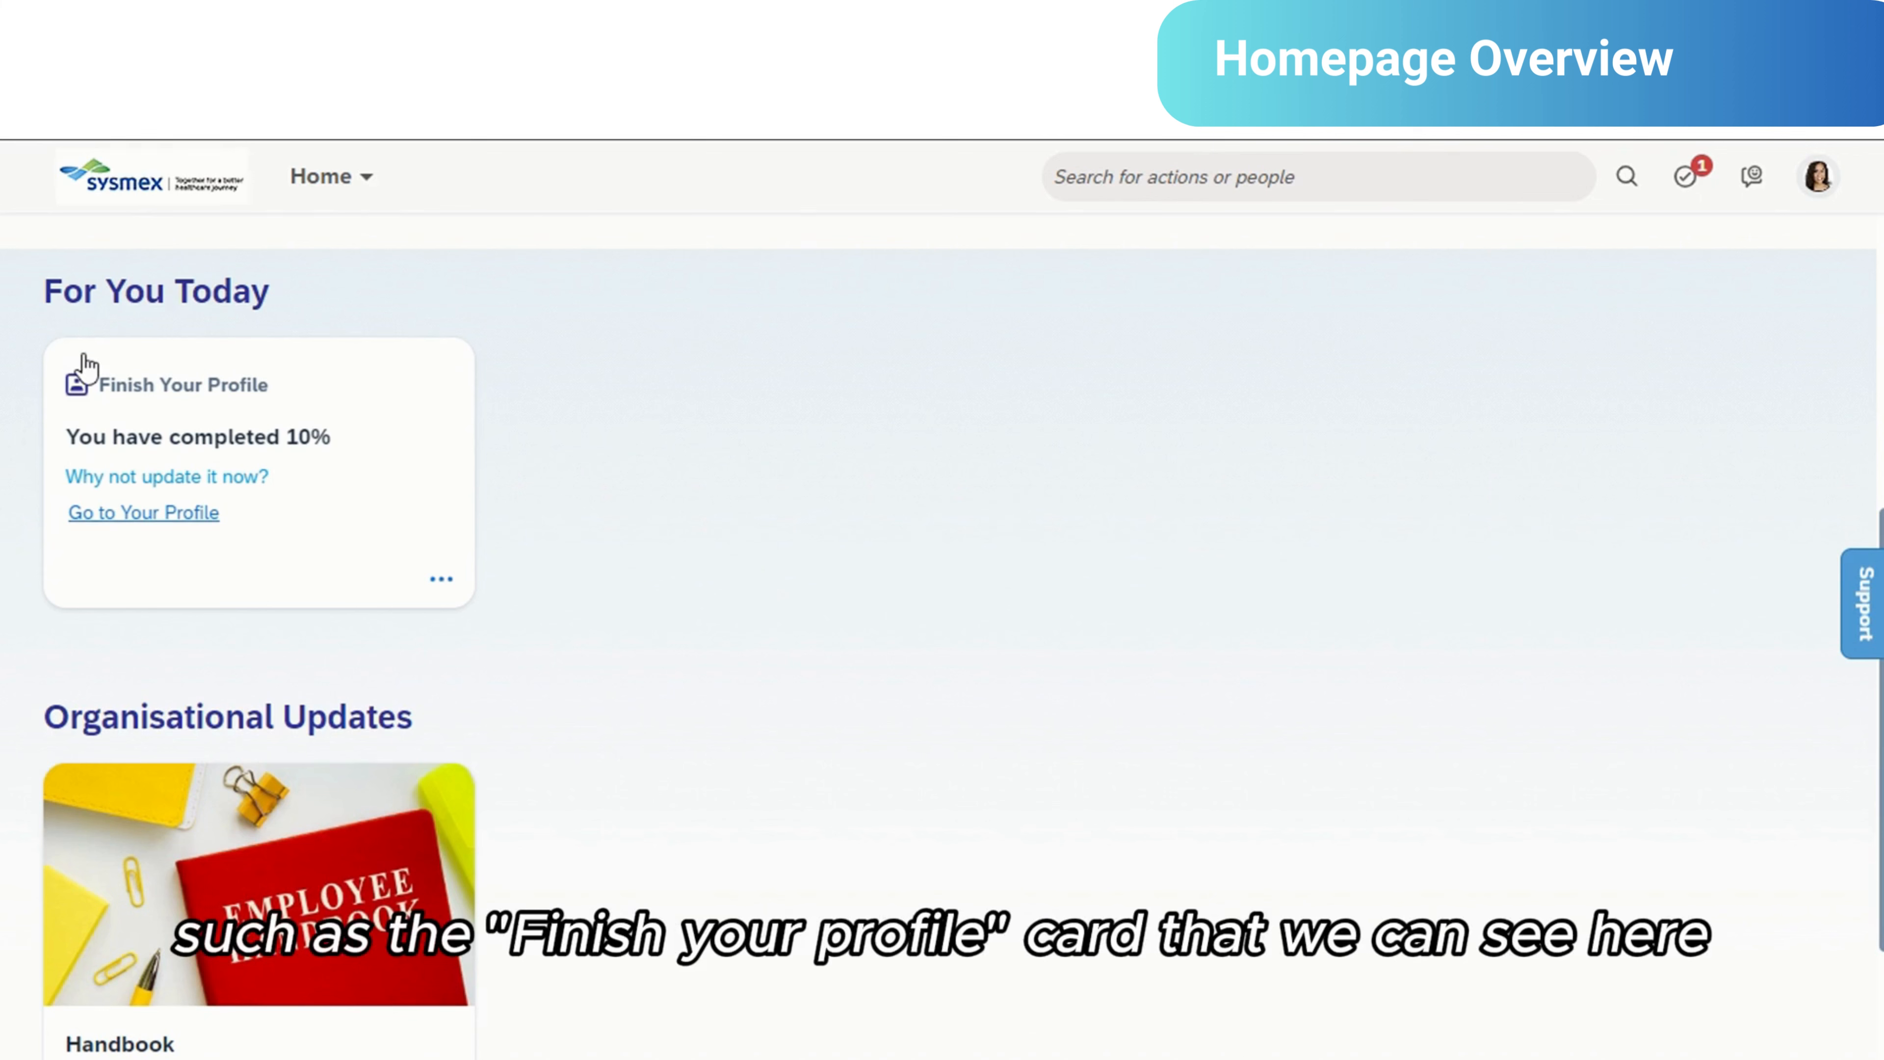
scroll(617, 483, down, 3)
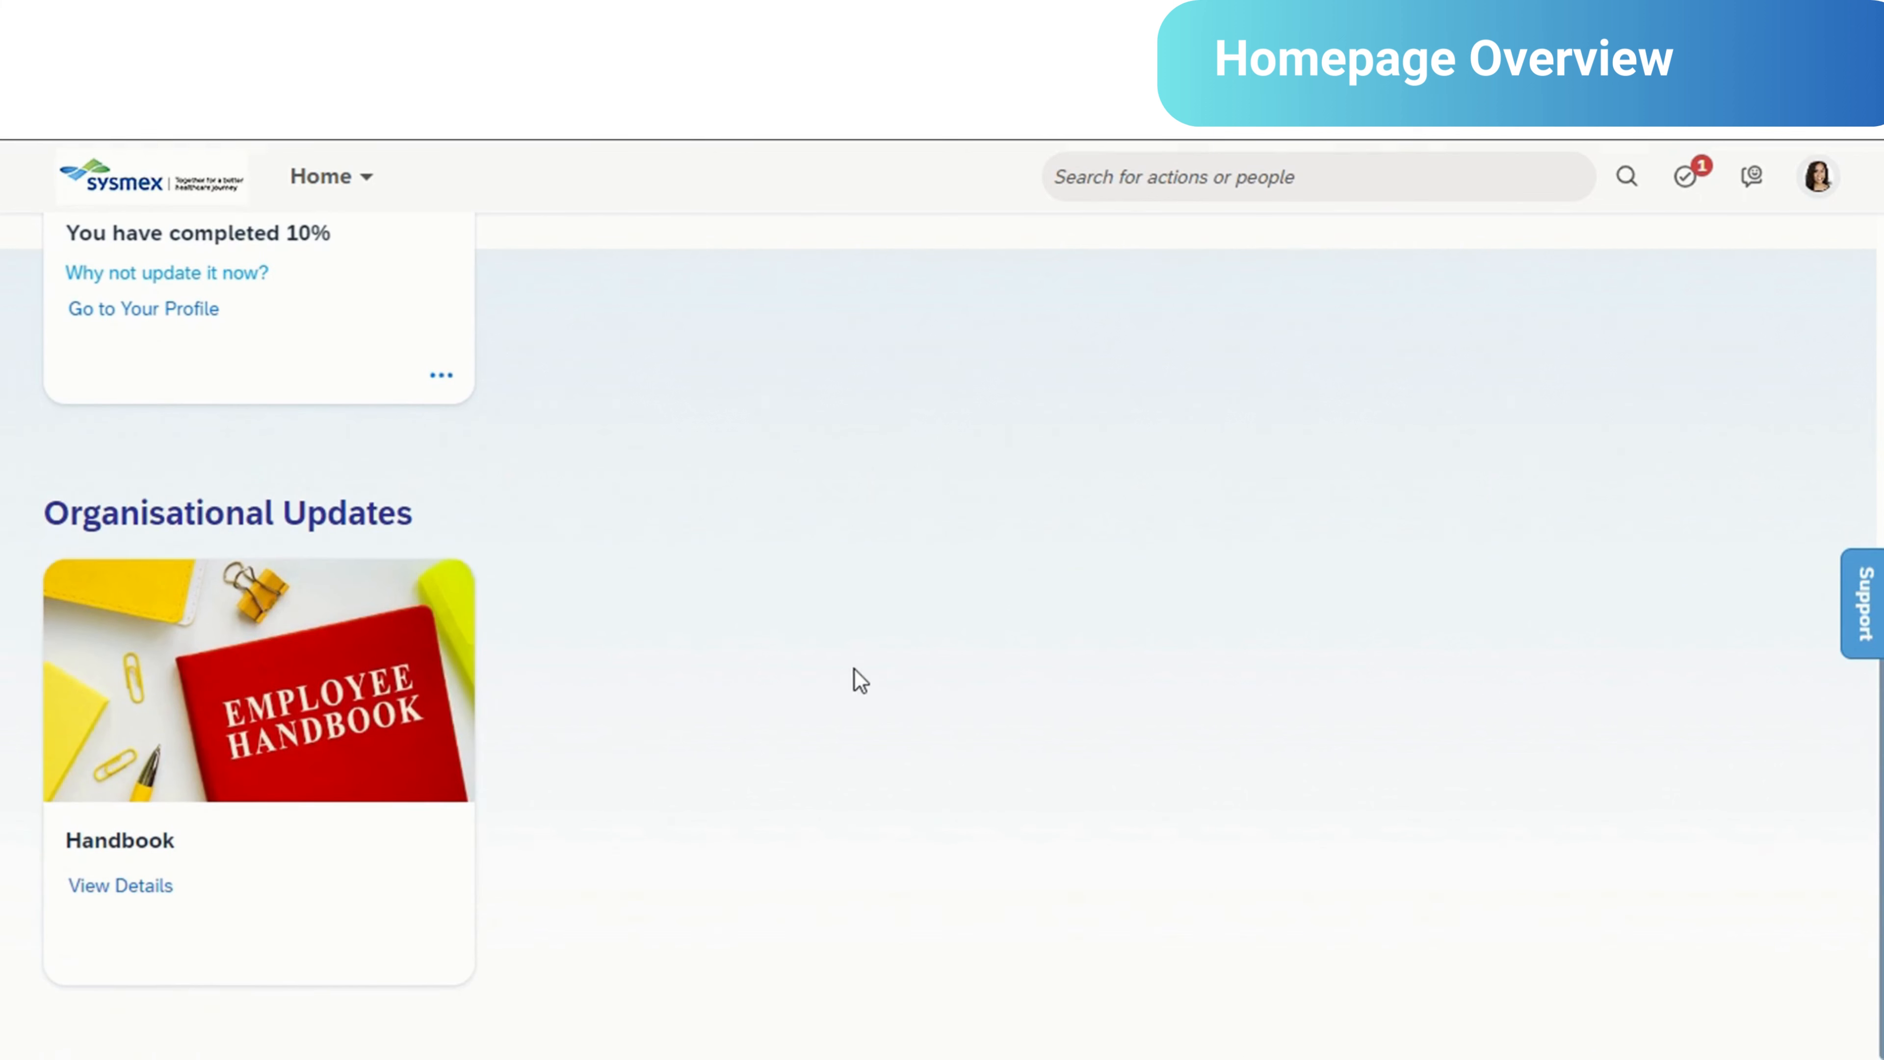
scroll(855, 673, up, 9)
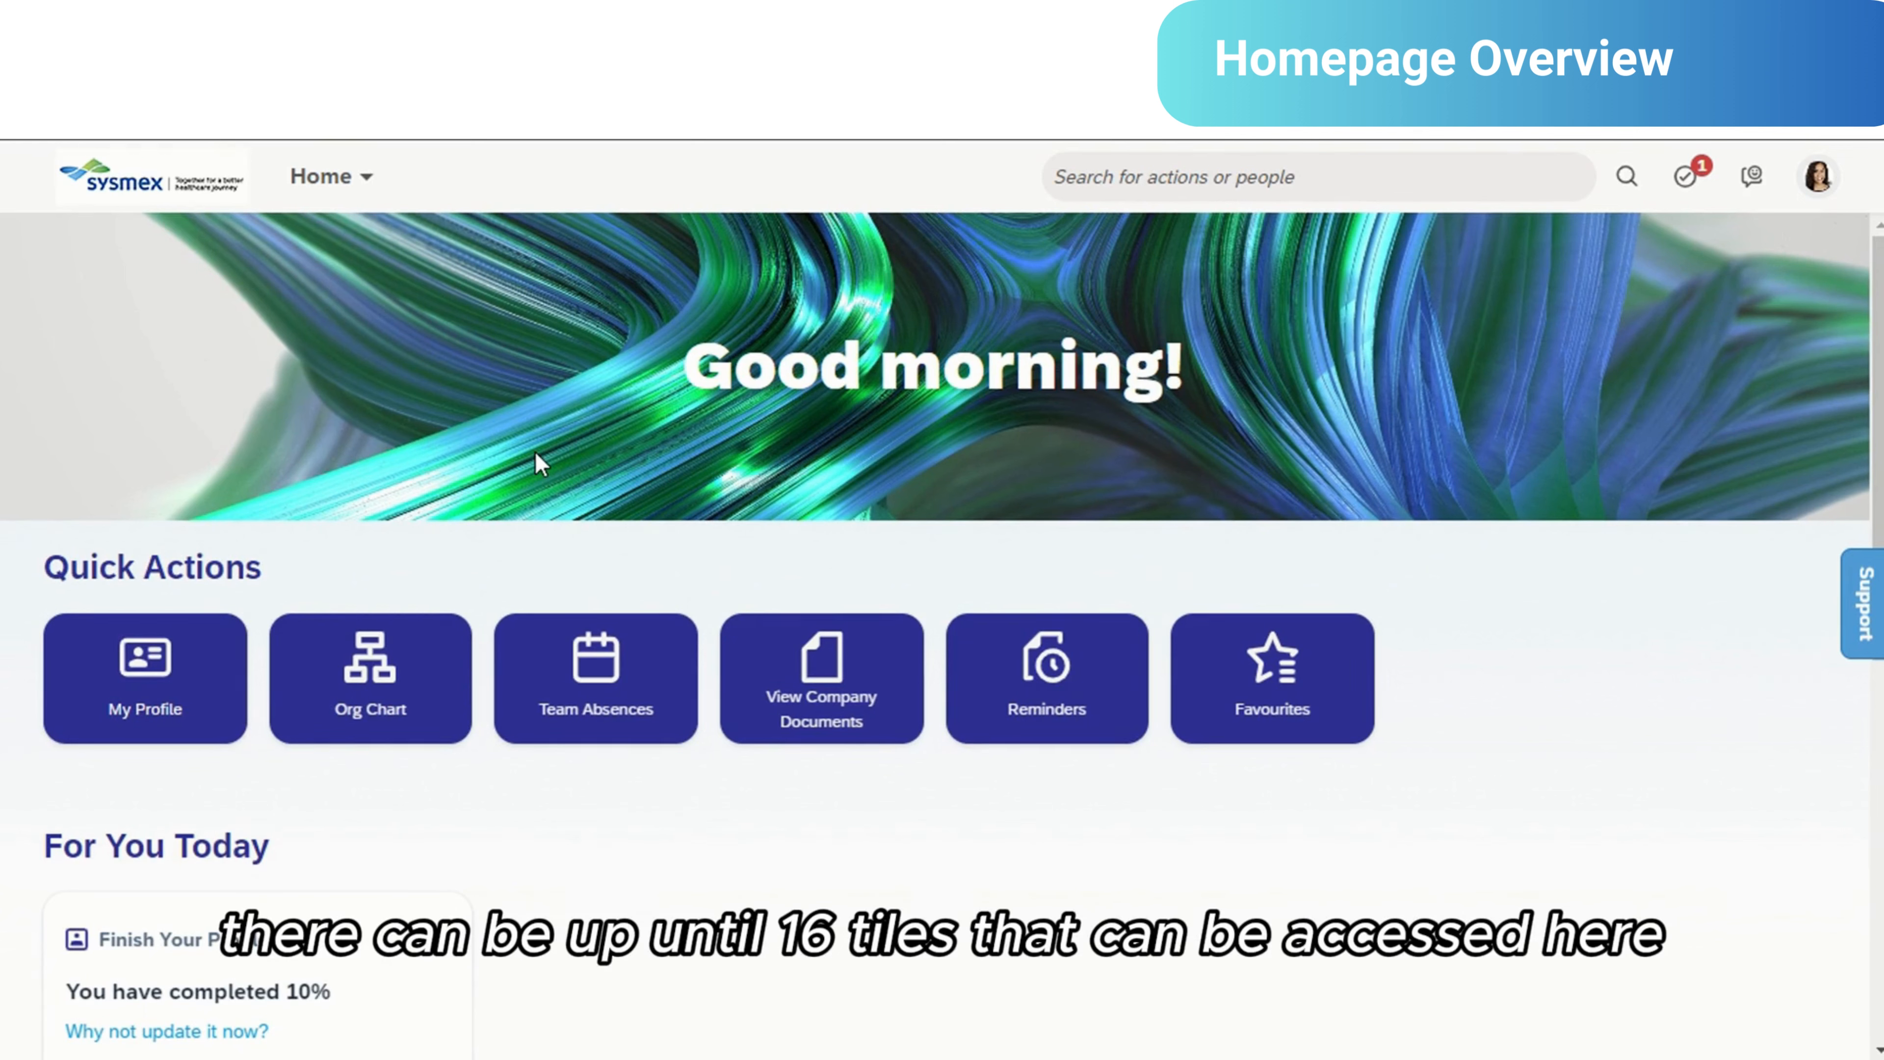
- Check what the actions and people search offers, and view the Finish Your Profile card under For You Today
click(1202, 176)
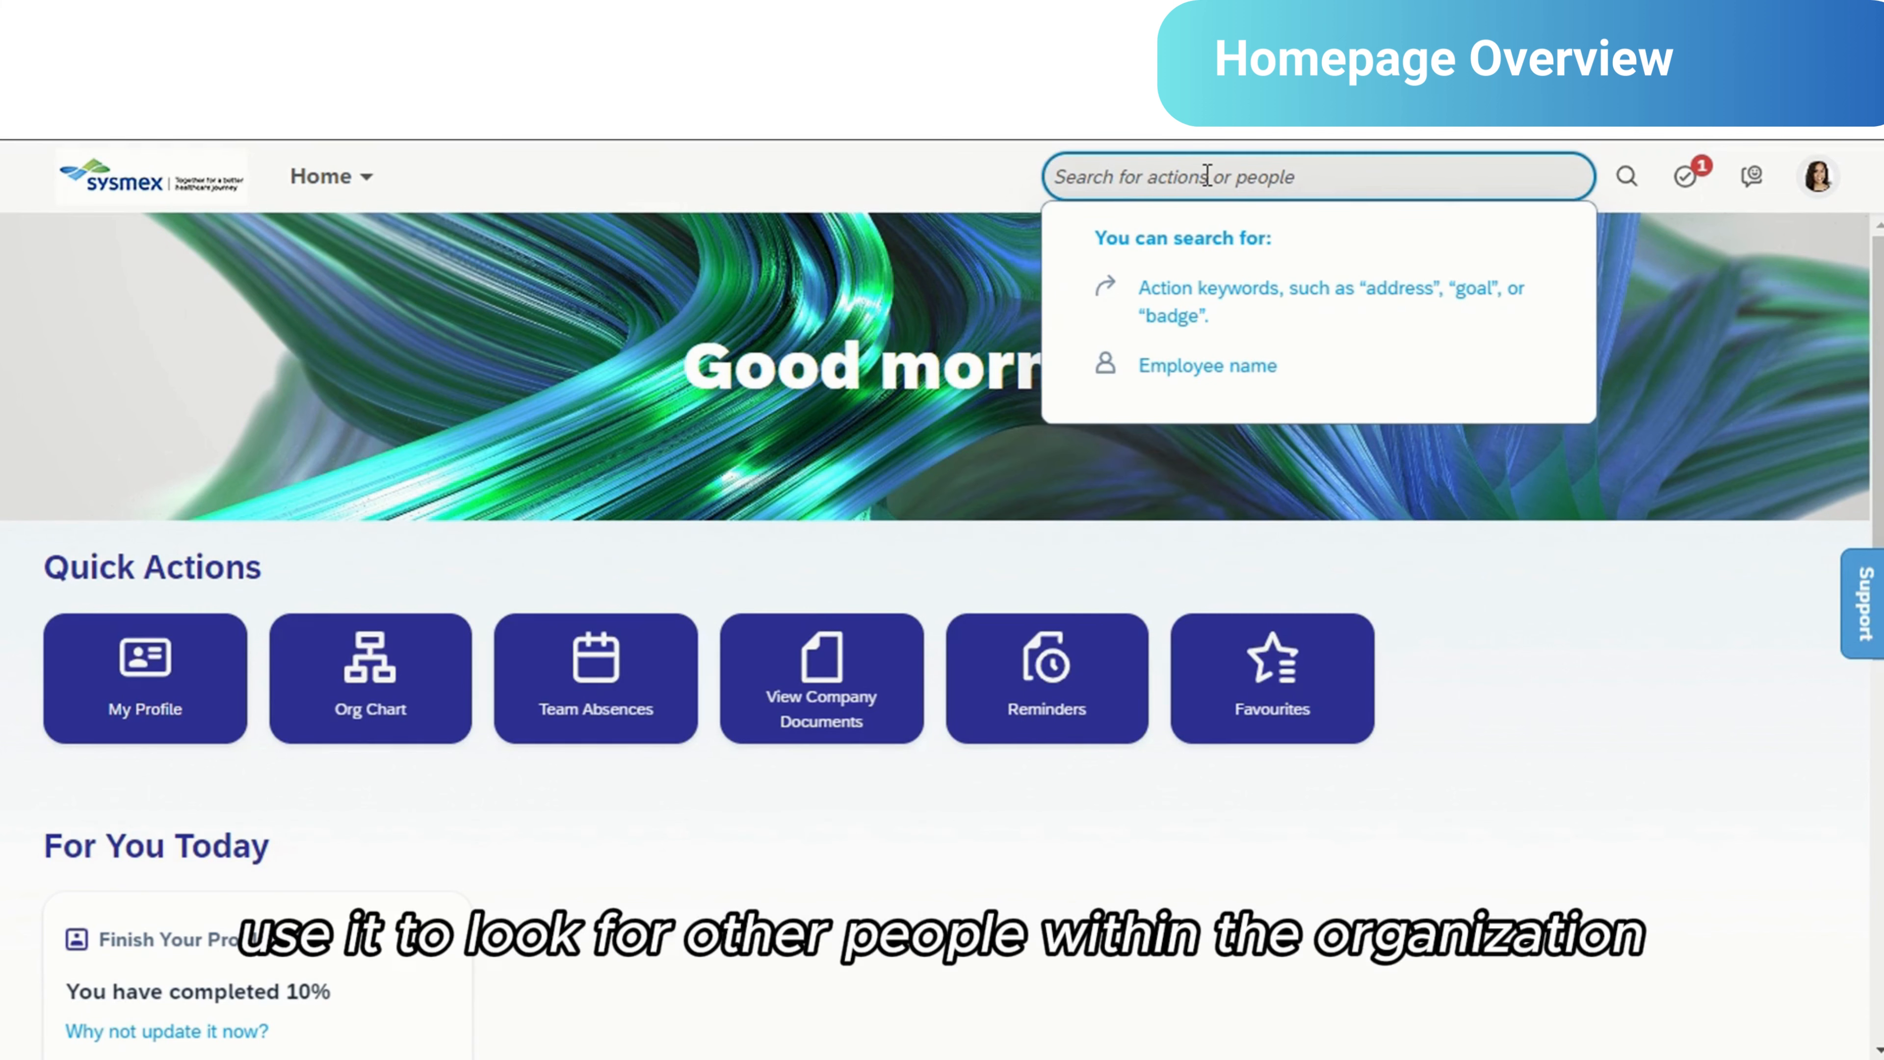
click(916, 272)
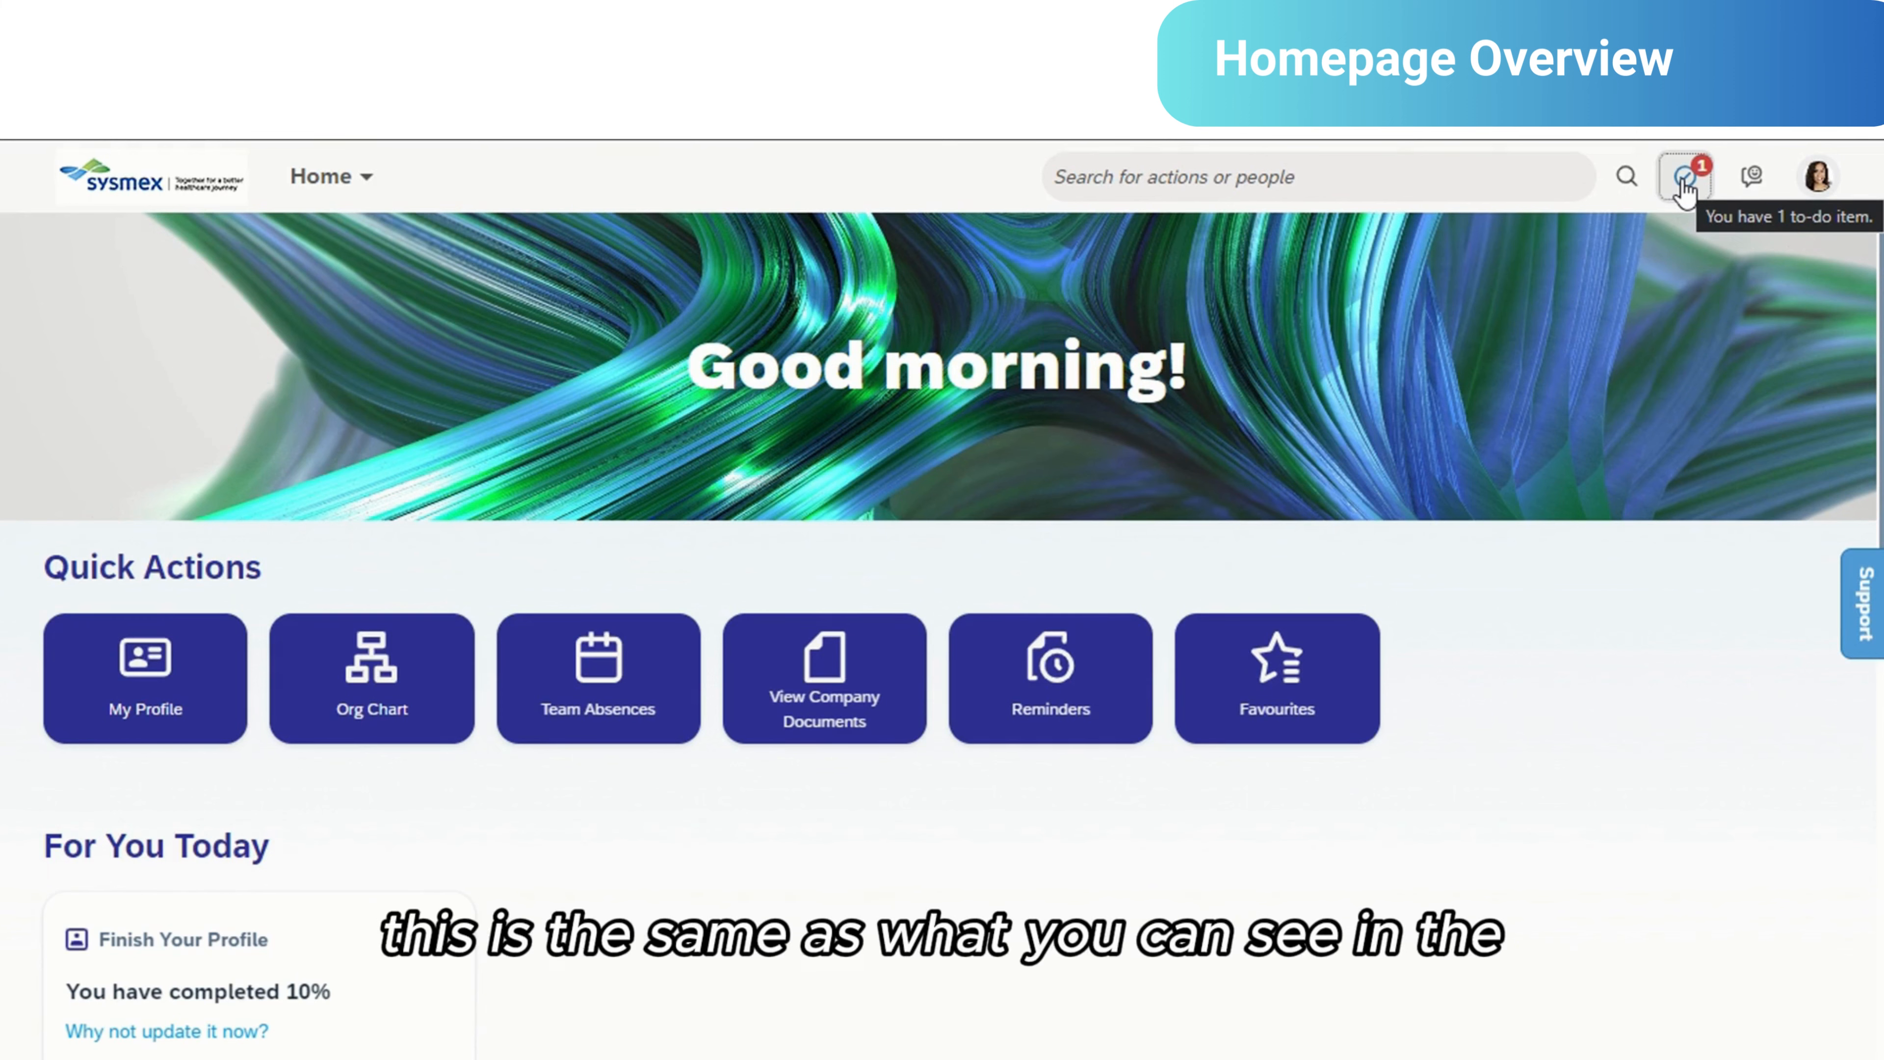
scroll(1022, 661, down, 2)
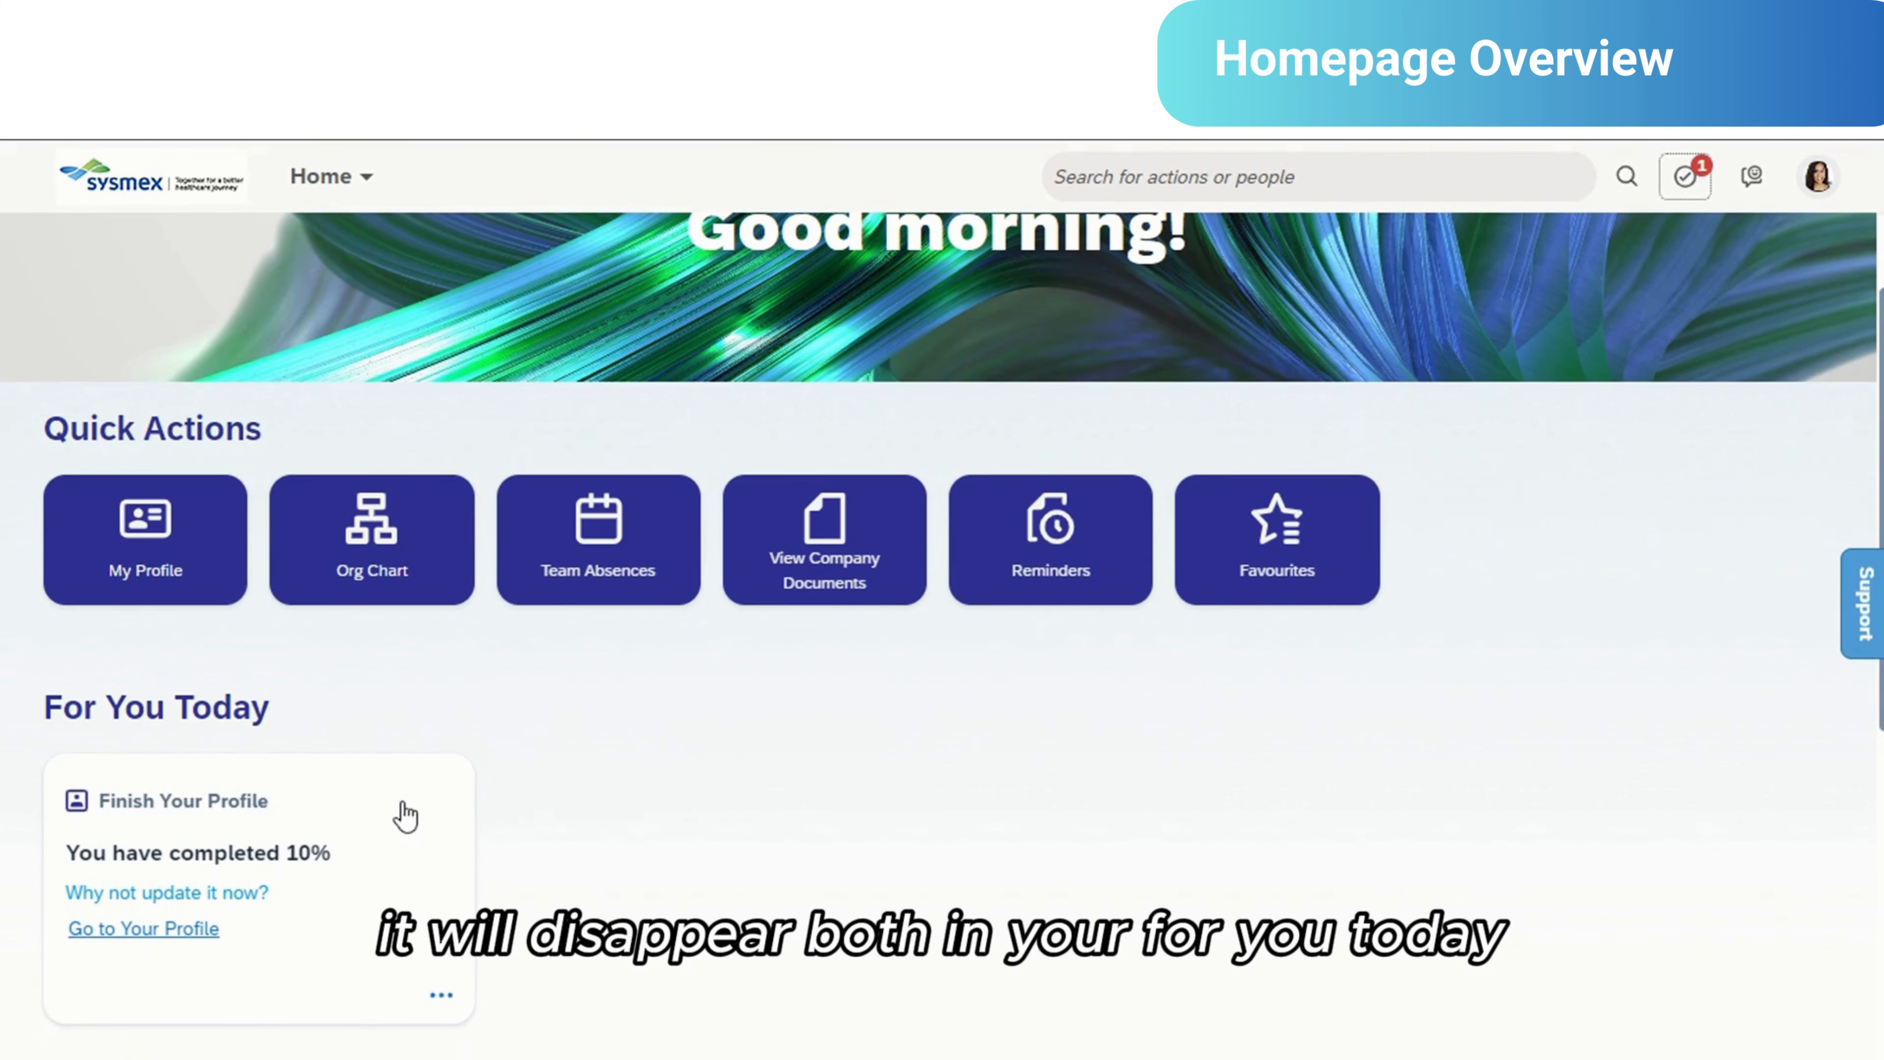
scroll(1401, 825, up, 2)
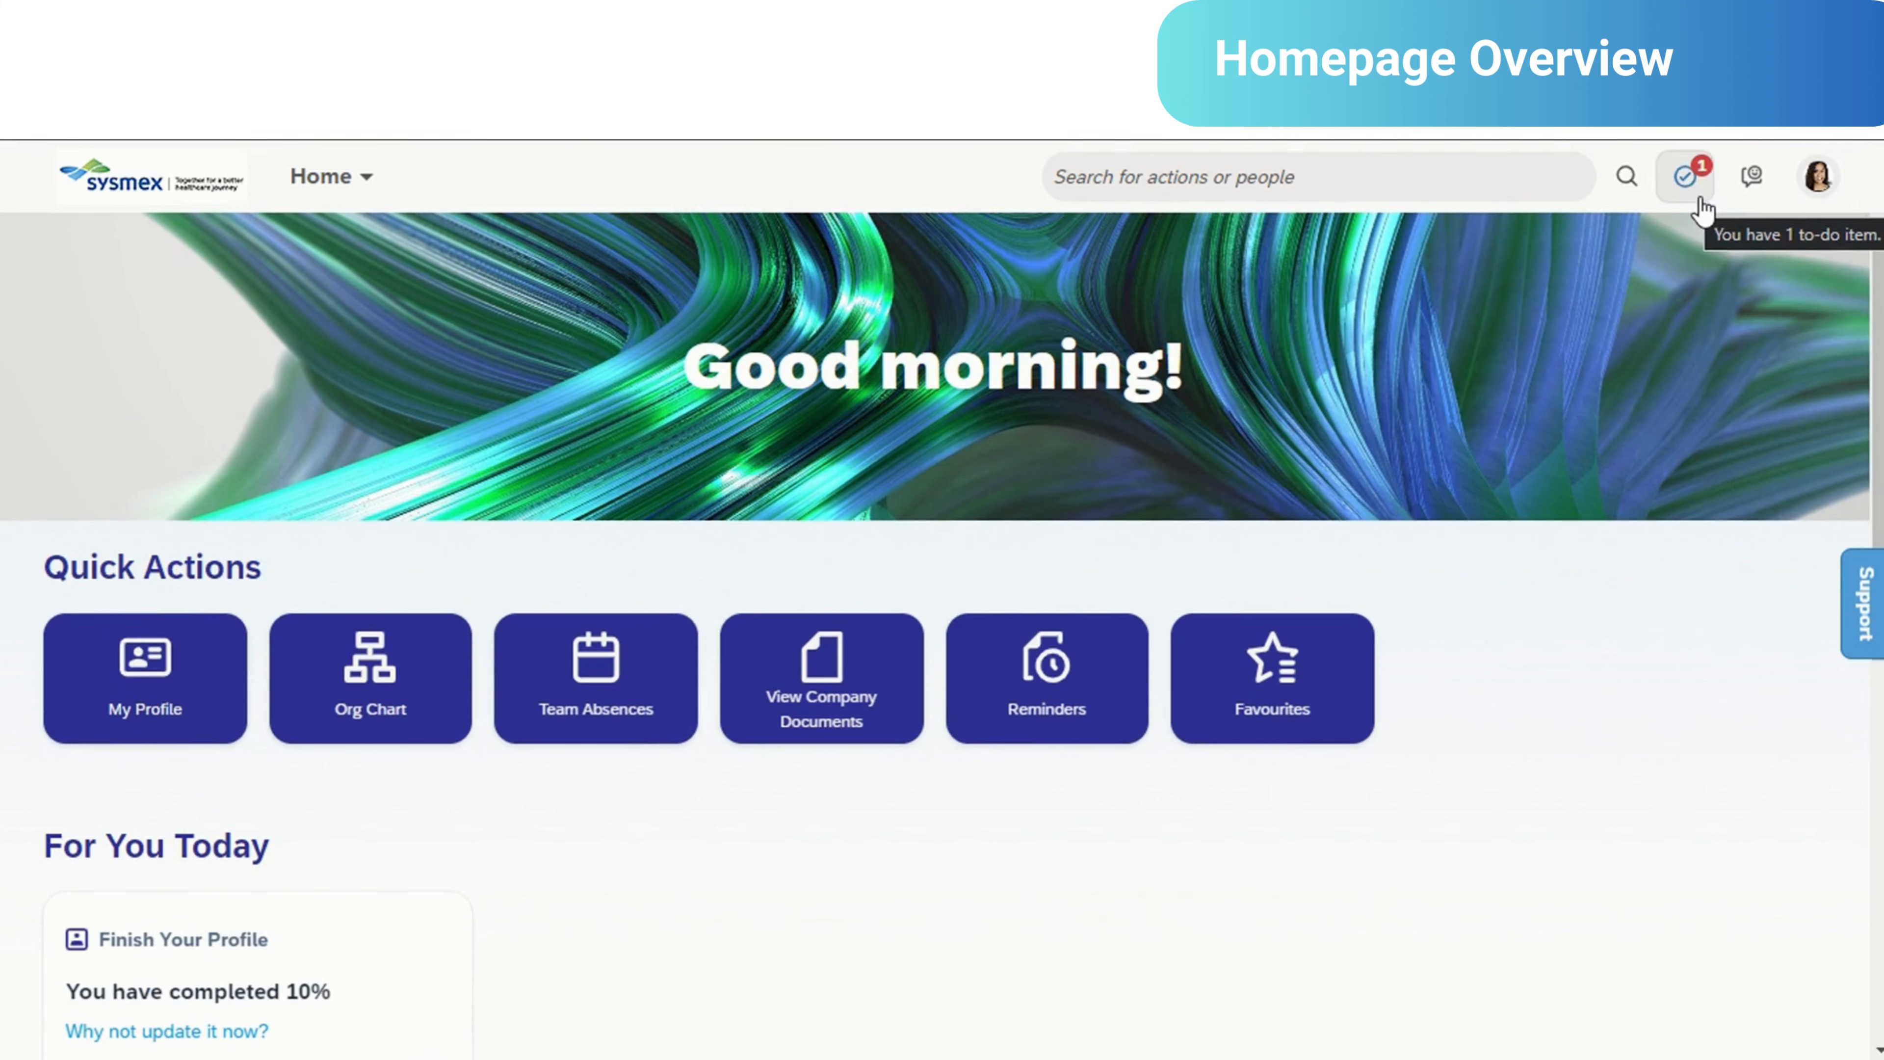
- View the account options of the signed-in profile and close them again
click(1817, 183)
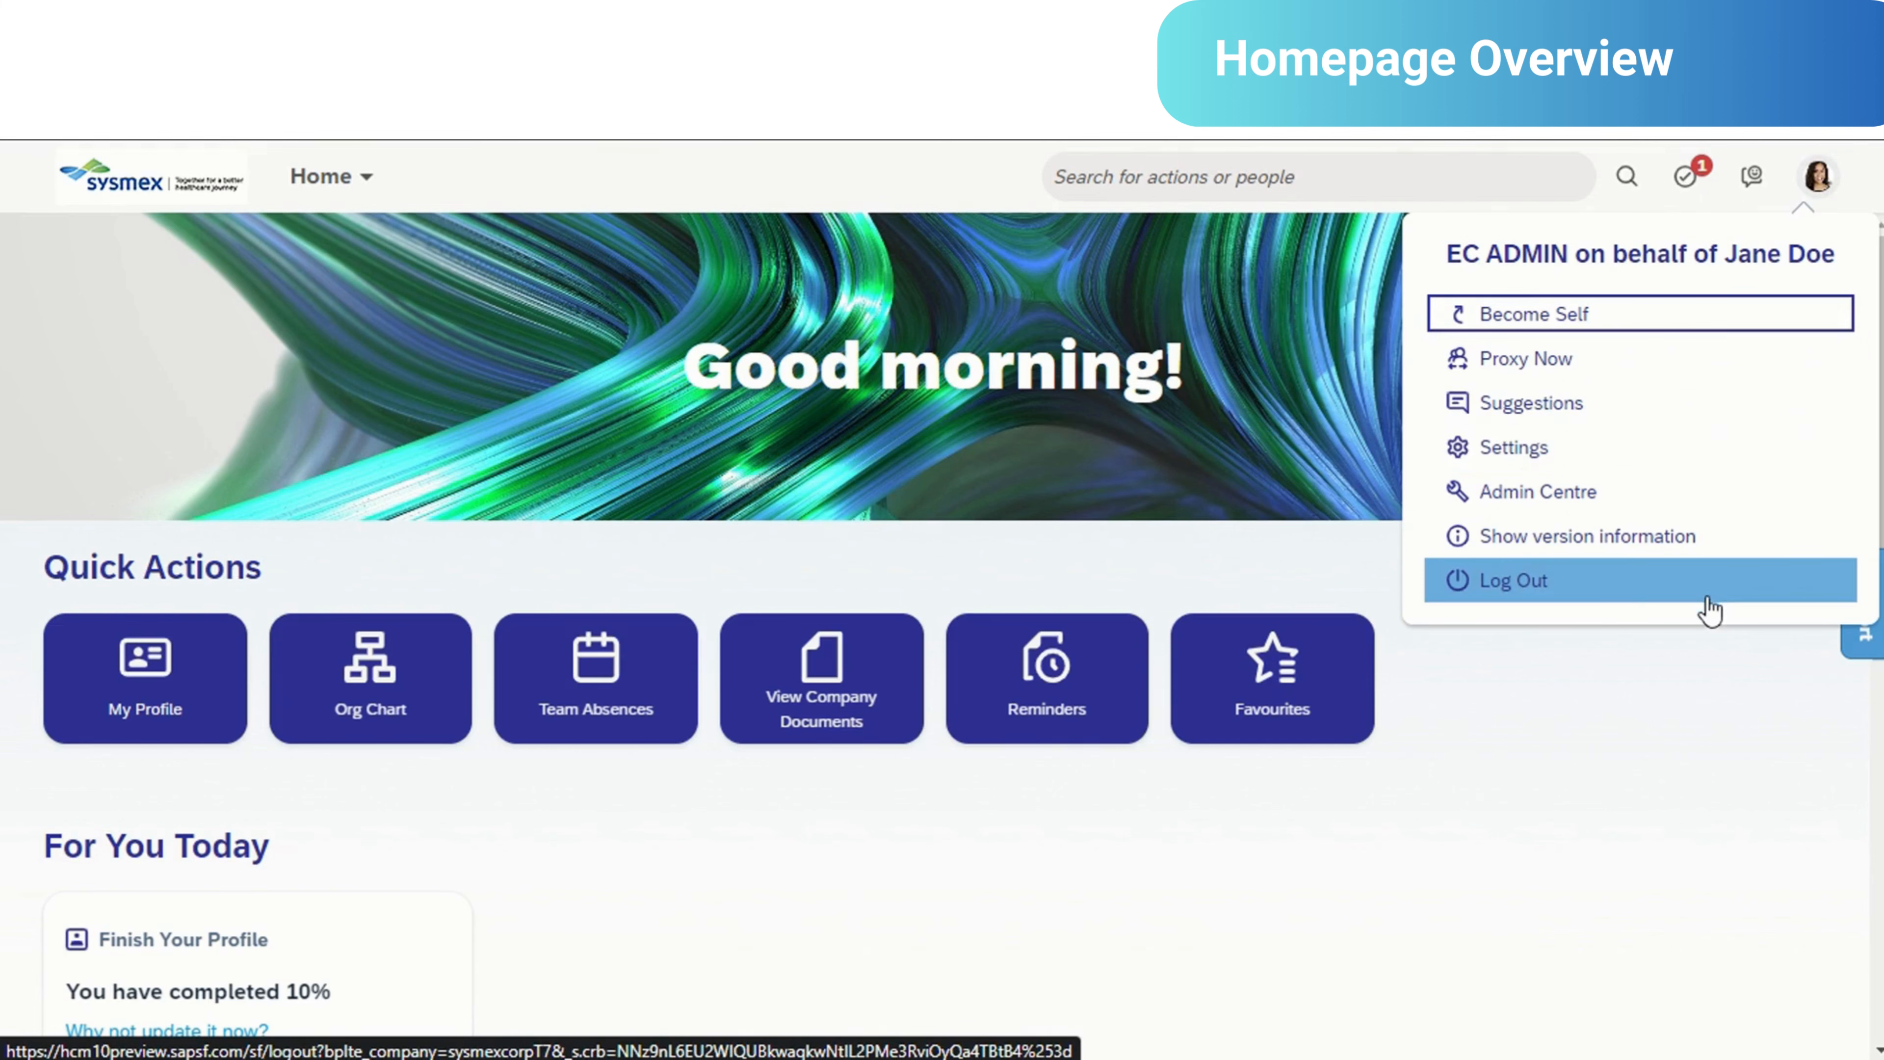
click(1653, 749)
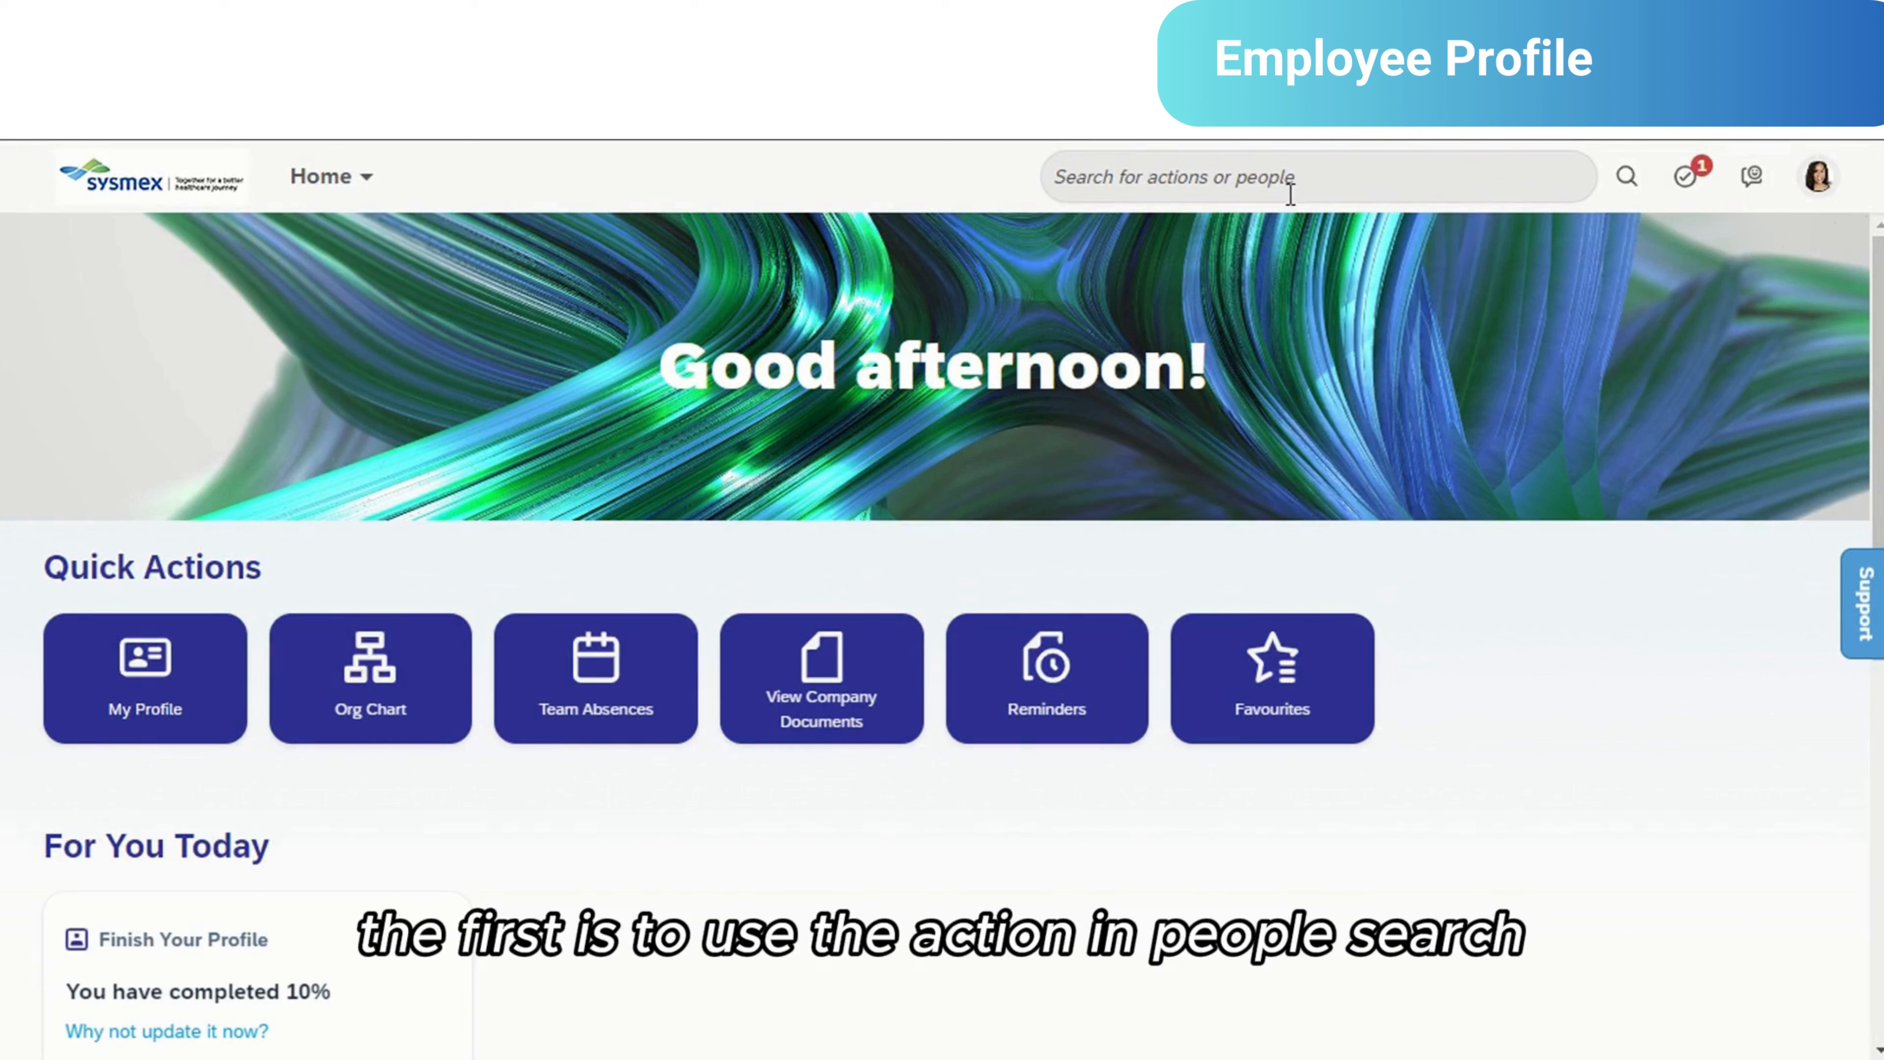
- Search for the employee by full name and preview the matching person's employee details
click(1294, 180)
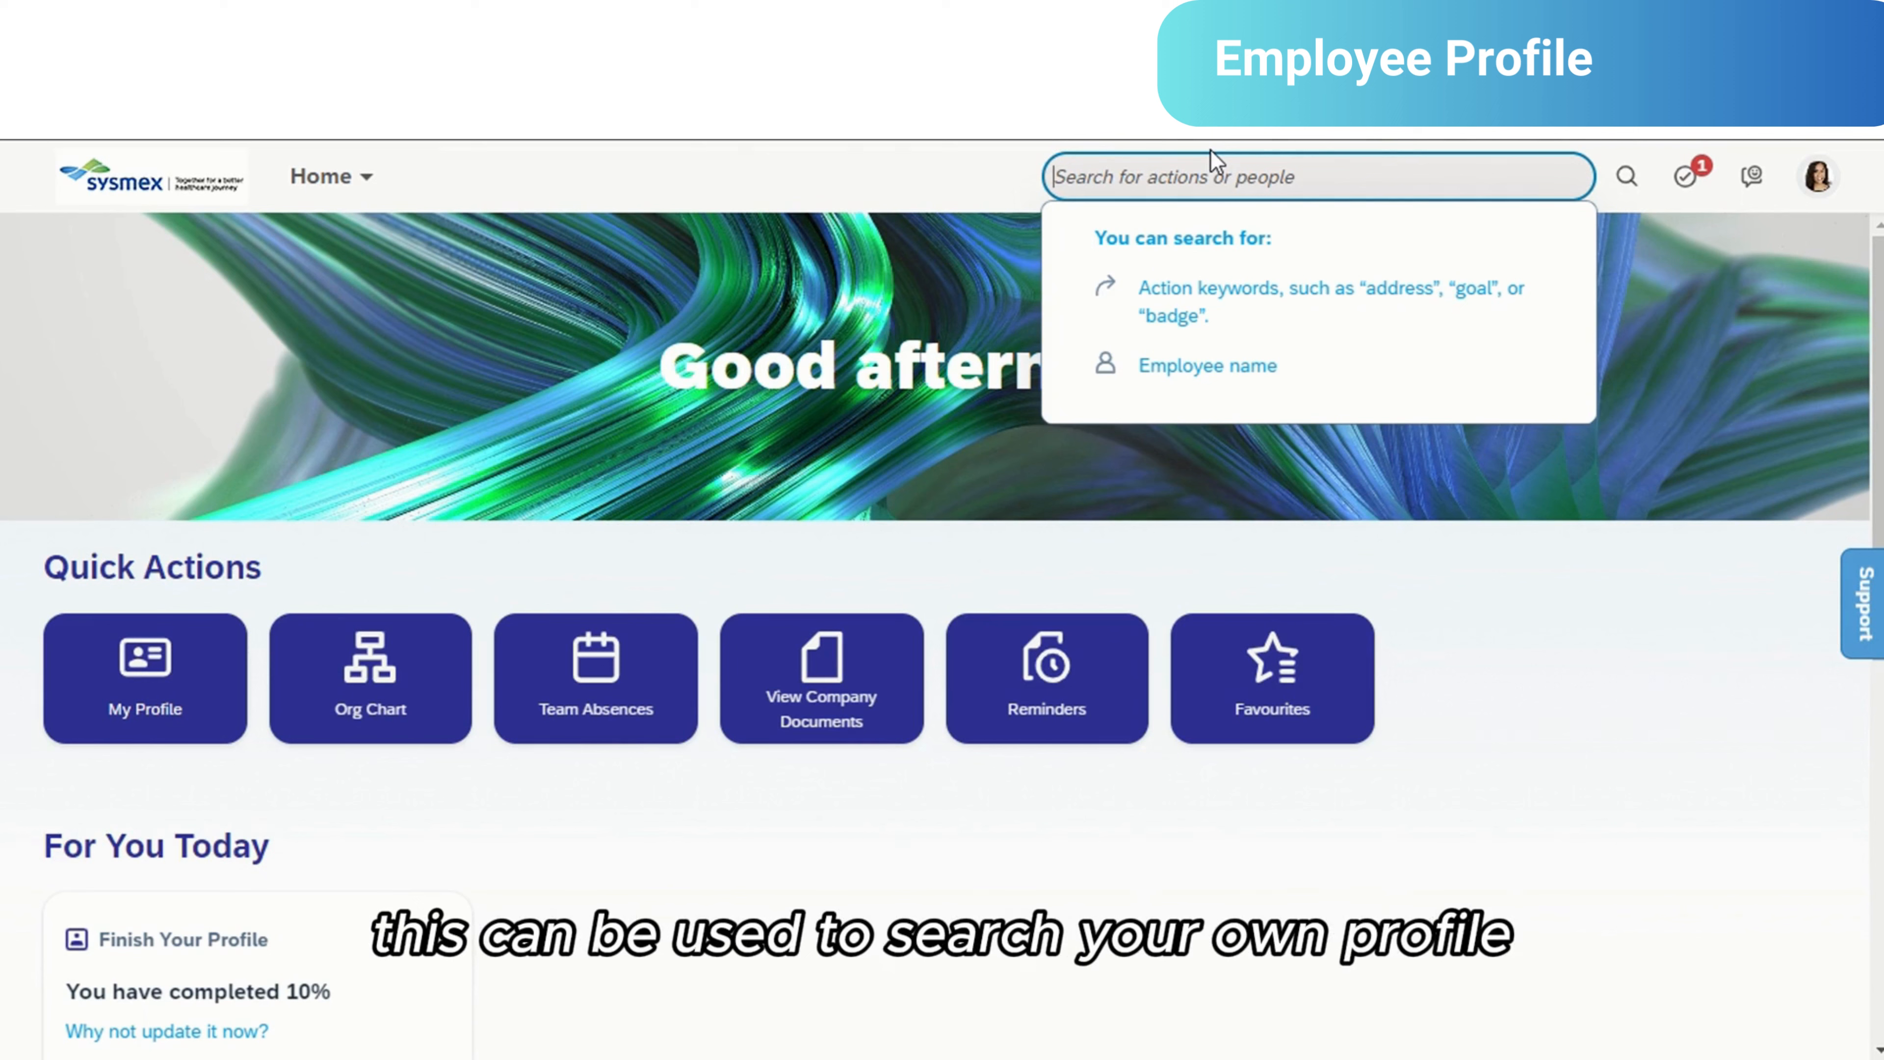
text(jane doe)
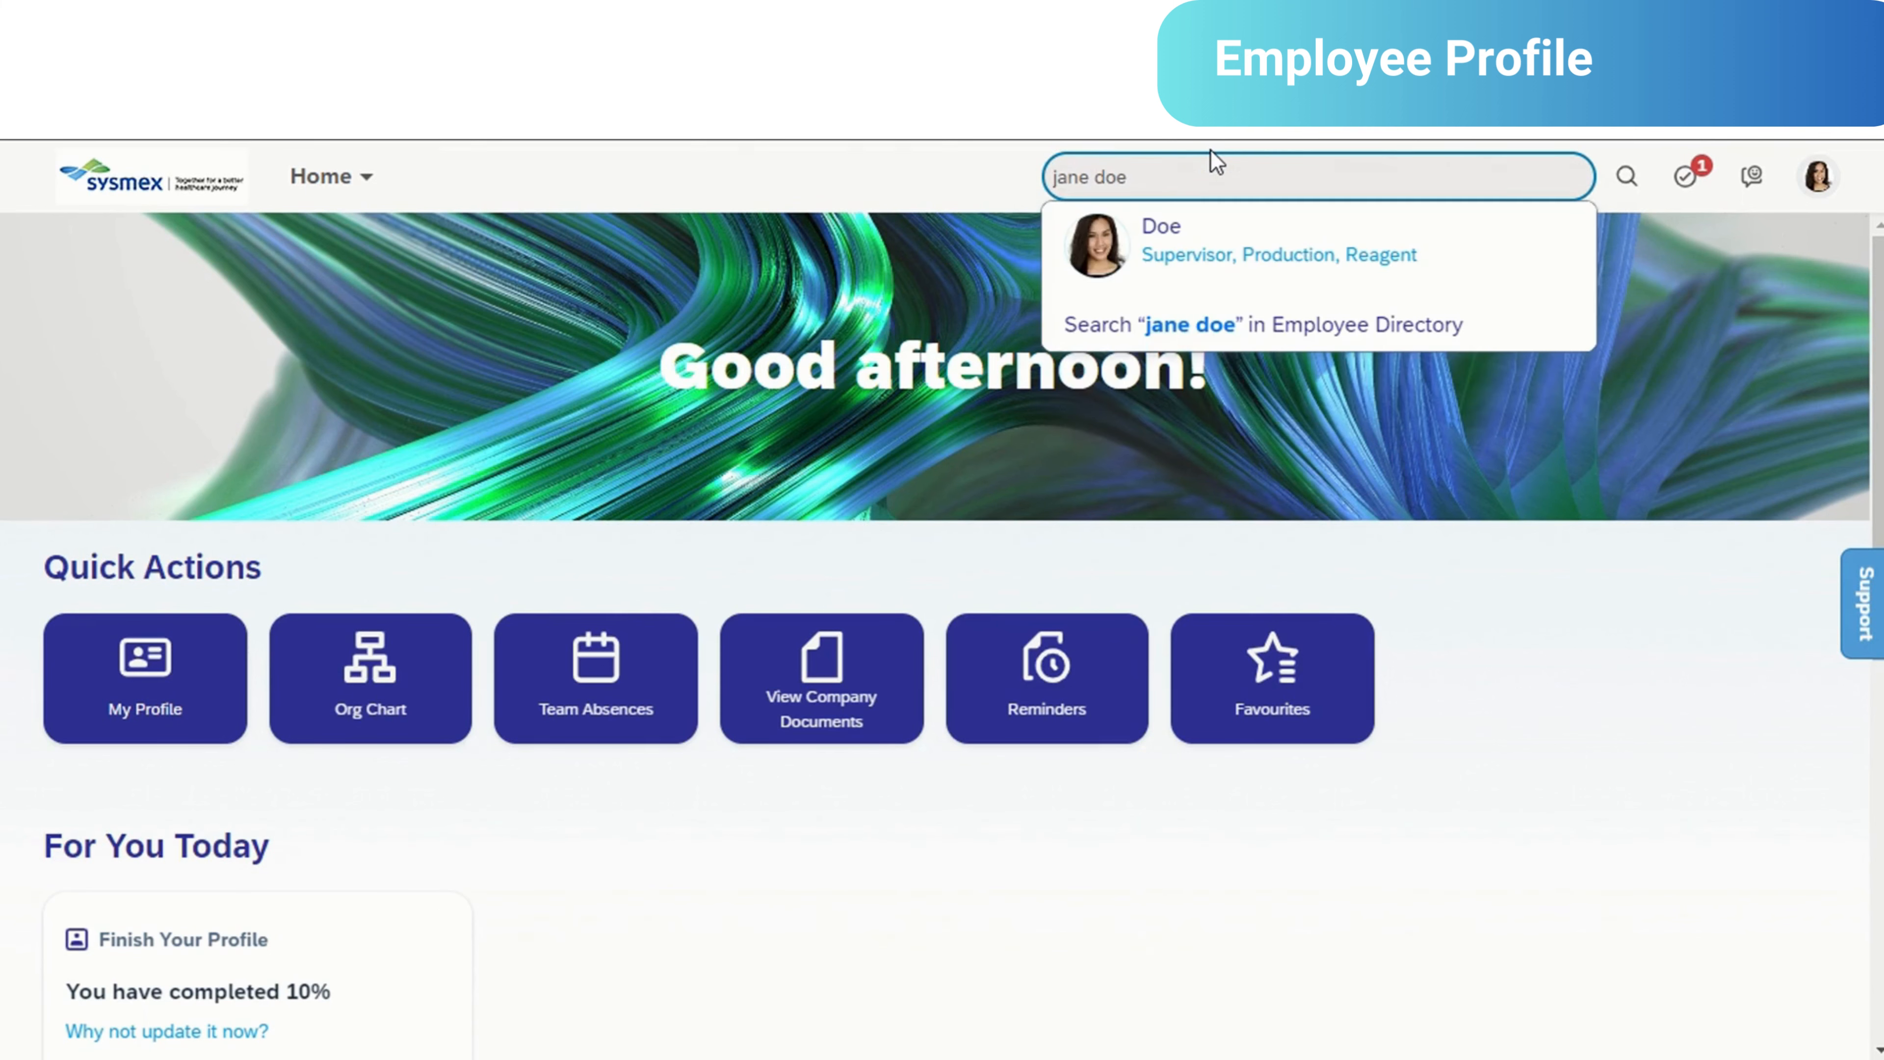
mouse_move(1240, 245)
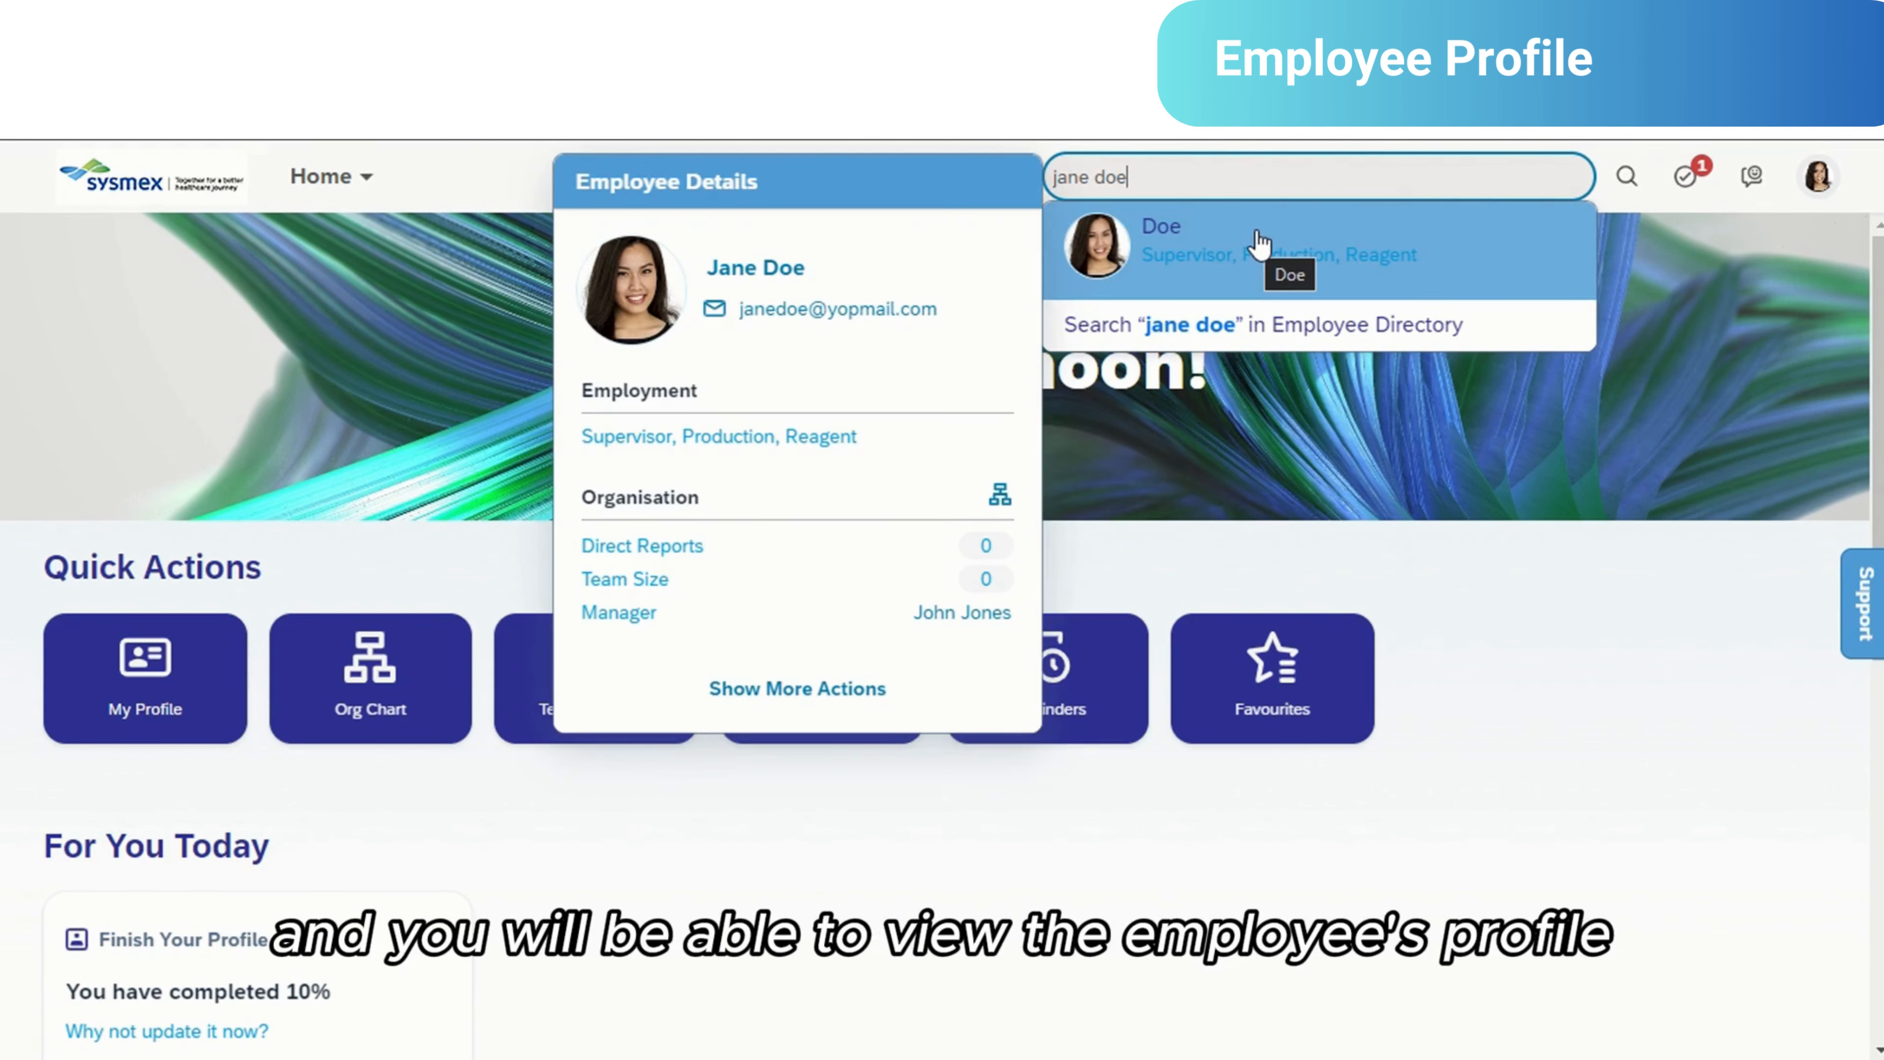
click(1317, 543)
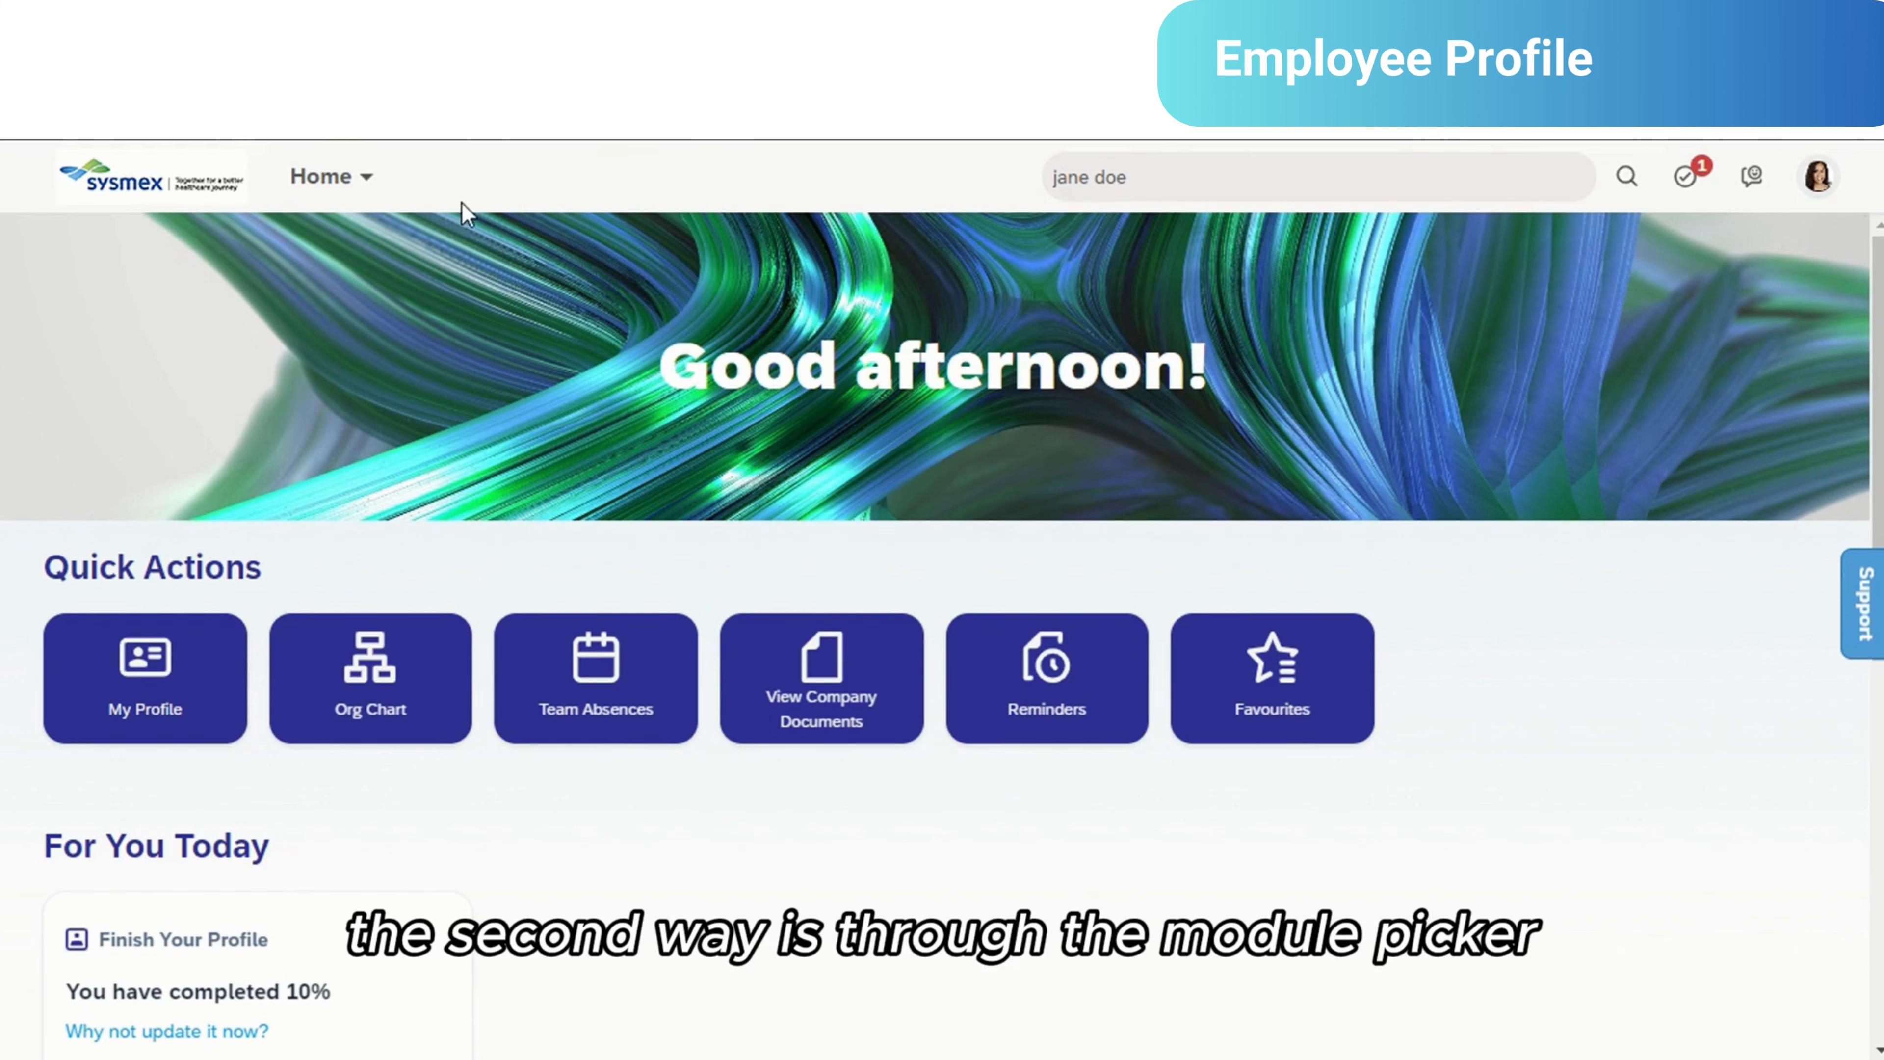
- Locate My Employee File among the modules, and open the My Profile quick action
click(364, 178)
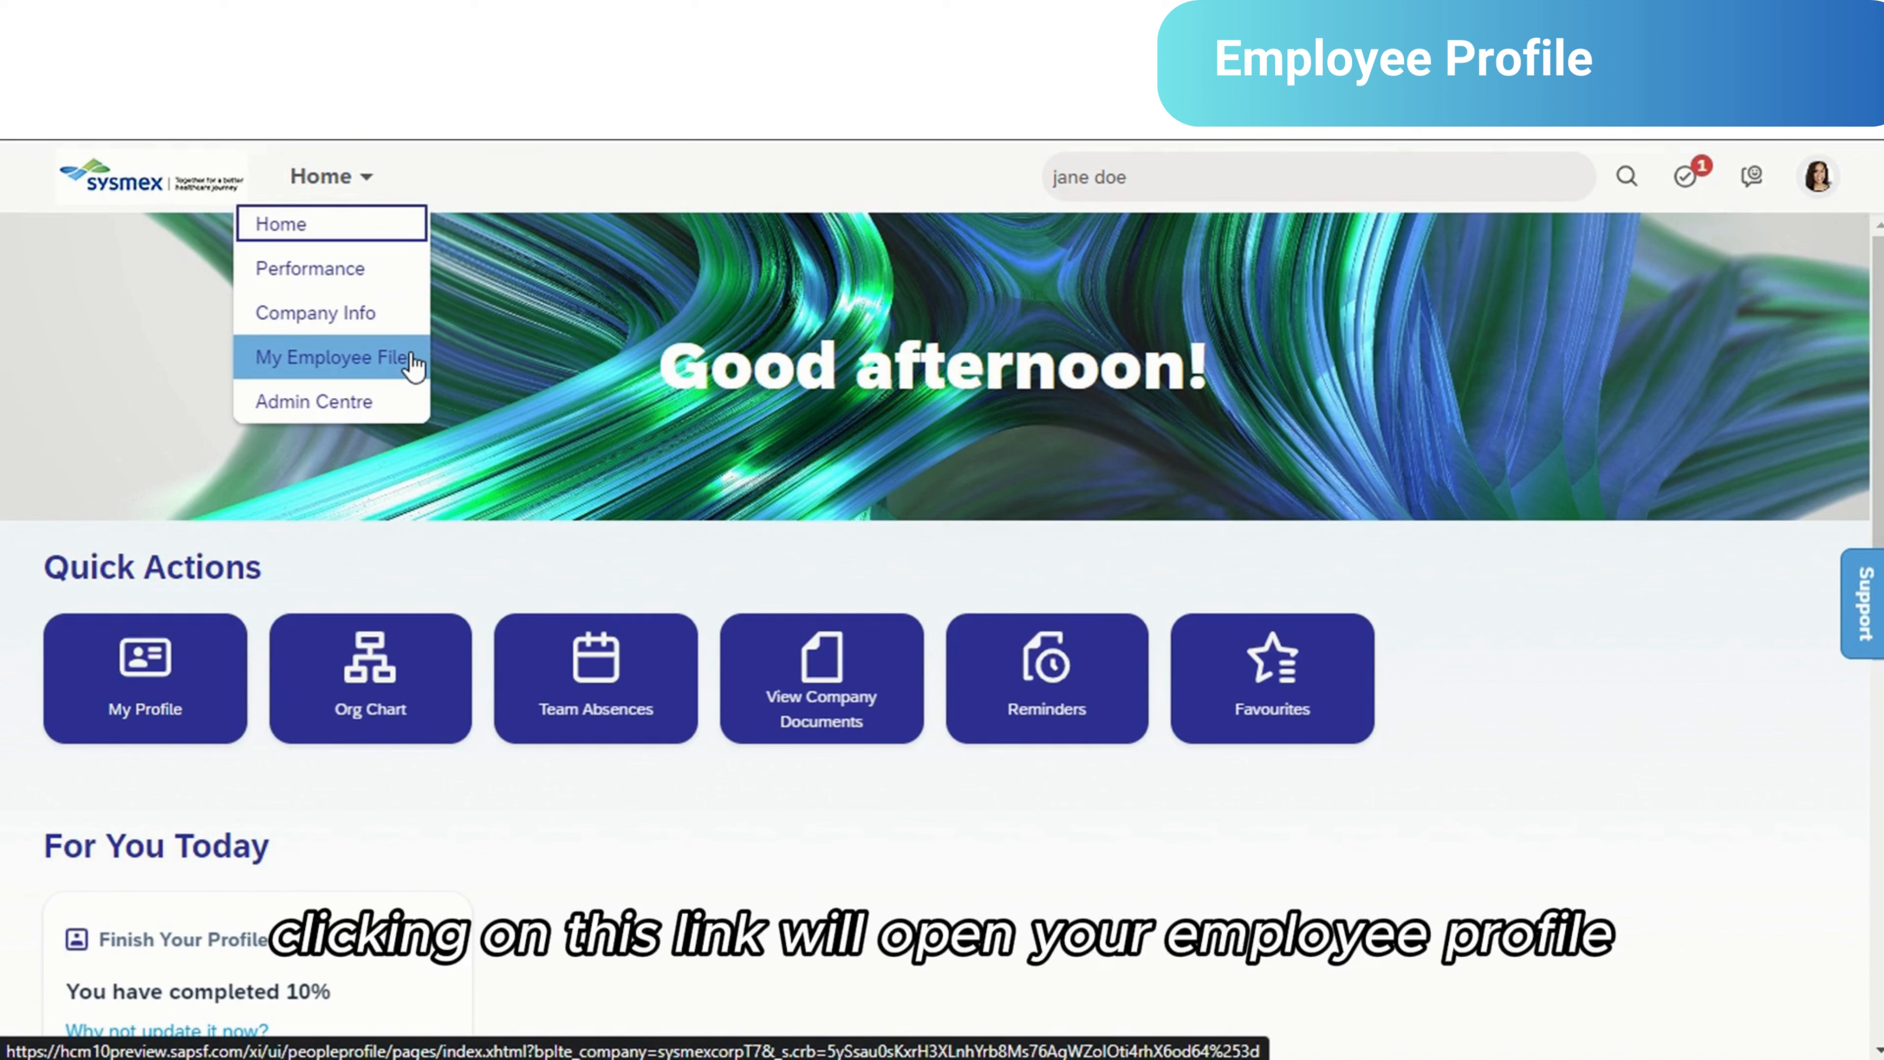
click(879, 392)
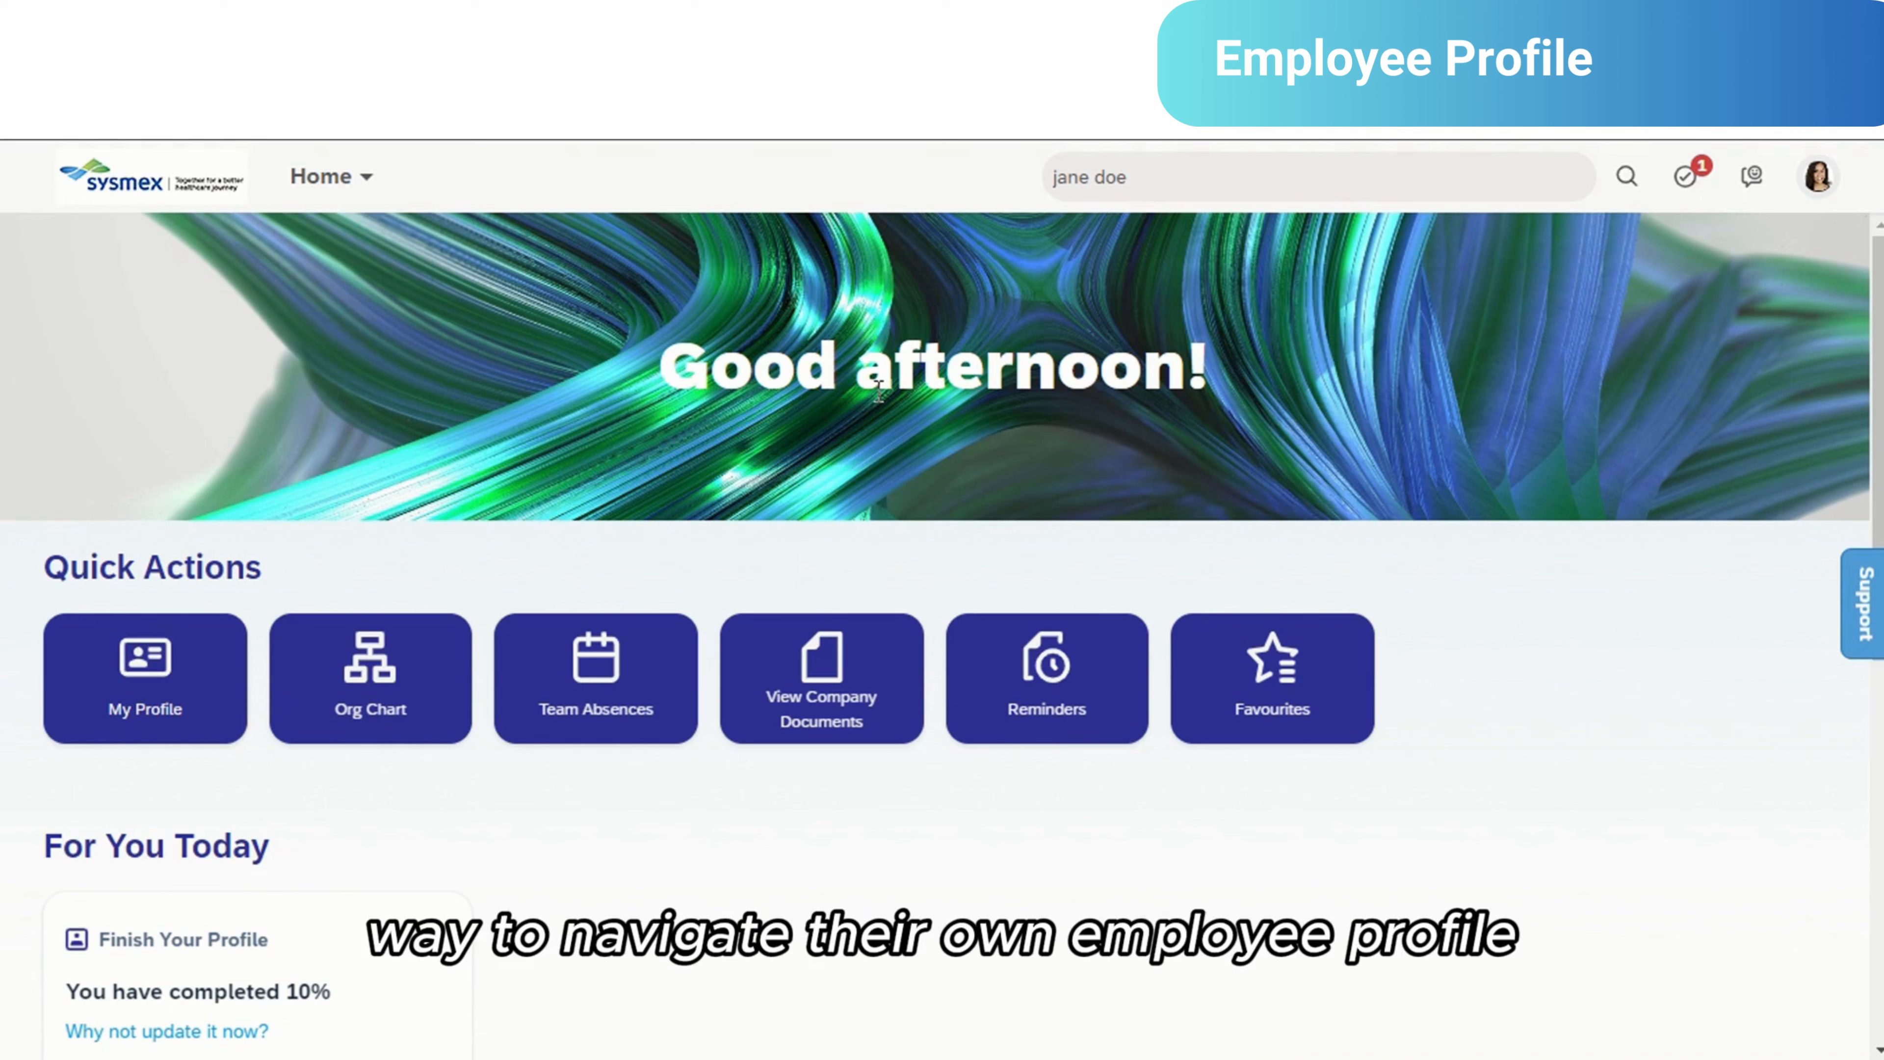
click(217, 696)
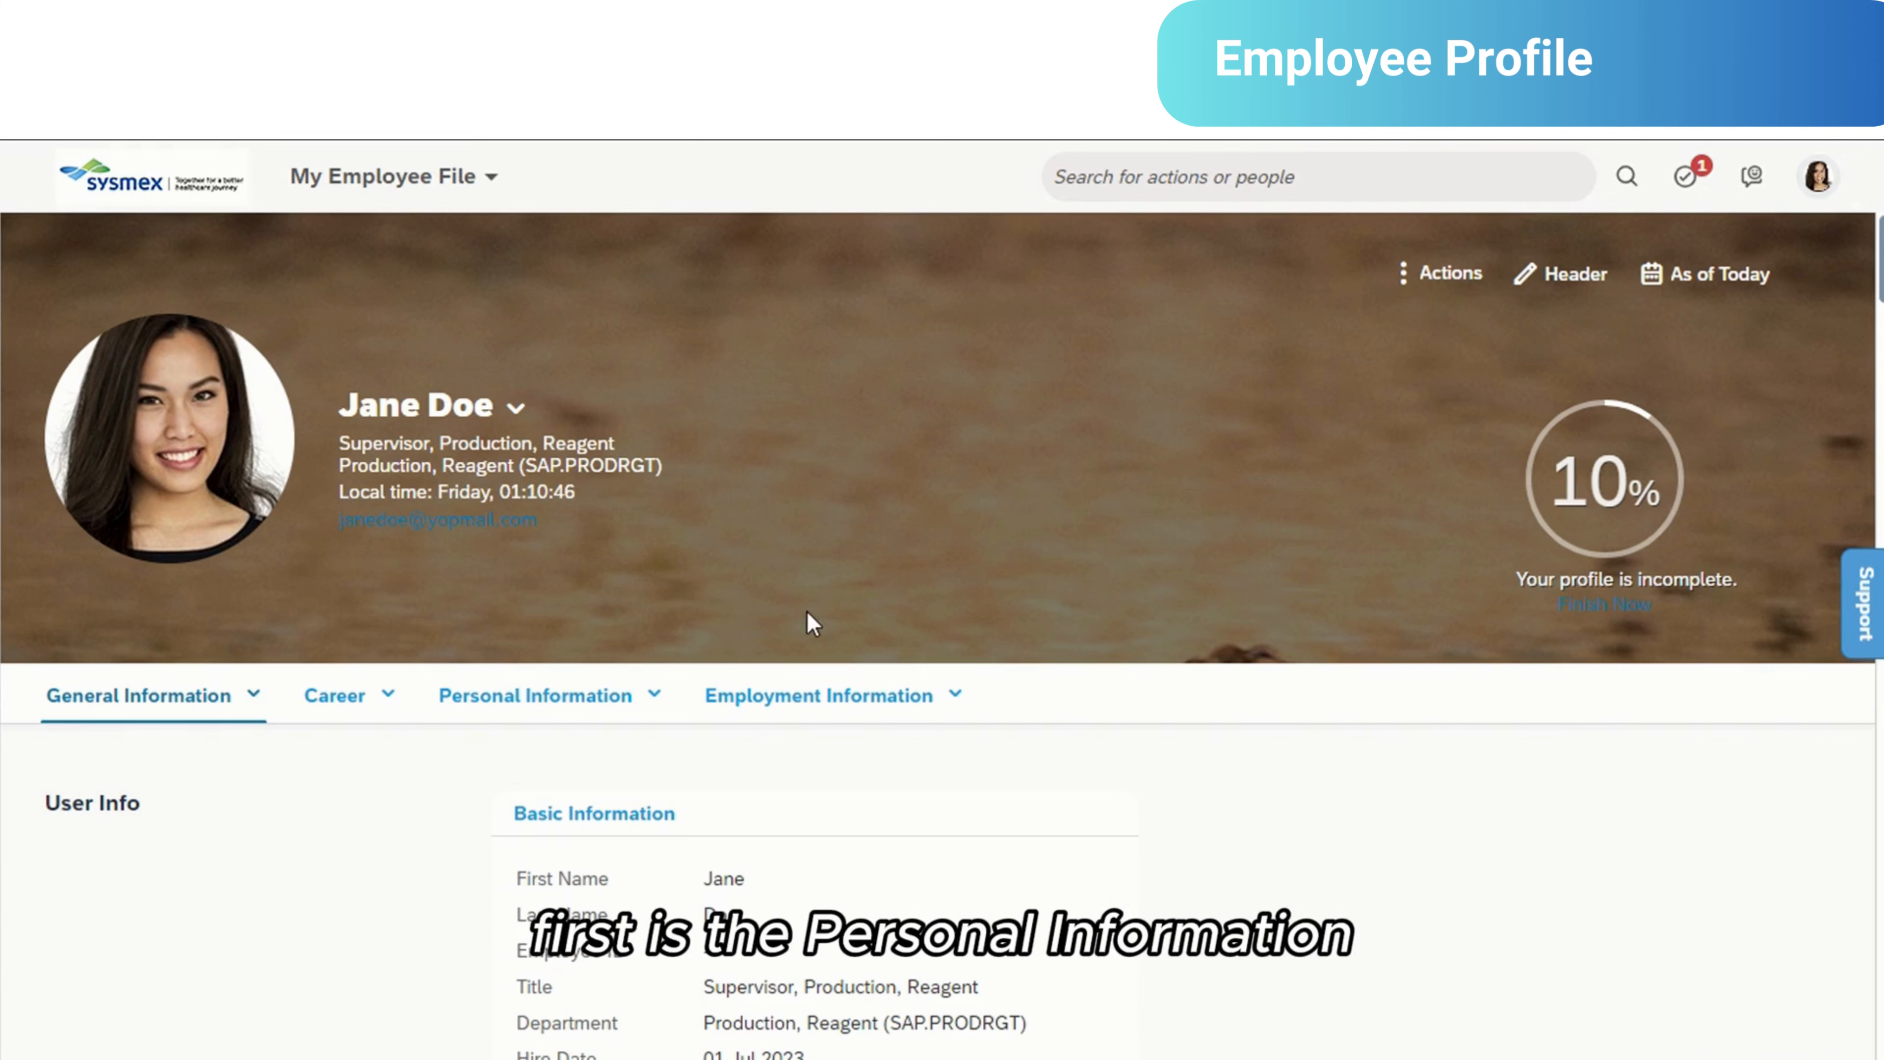
- Go to the profile's Personal Information section and review the personal details, contacts and addresses, and emergency contact and dependents
click(652, 696)
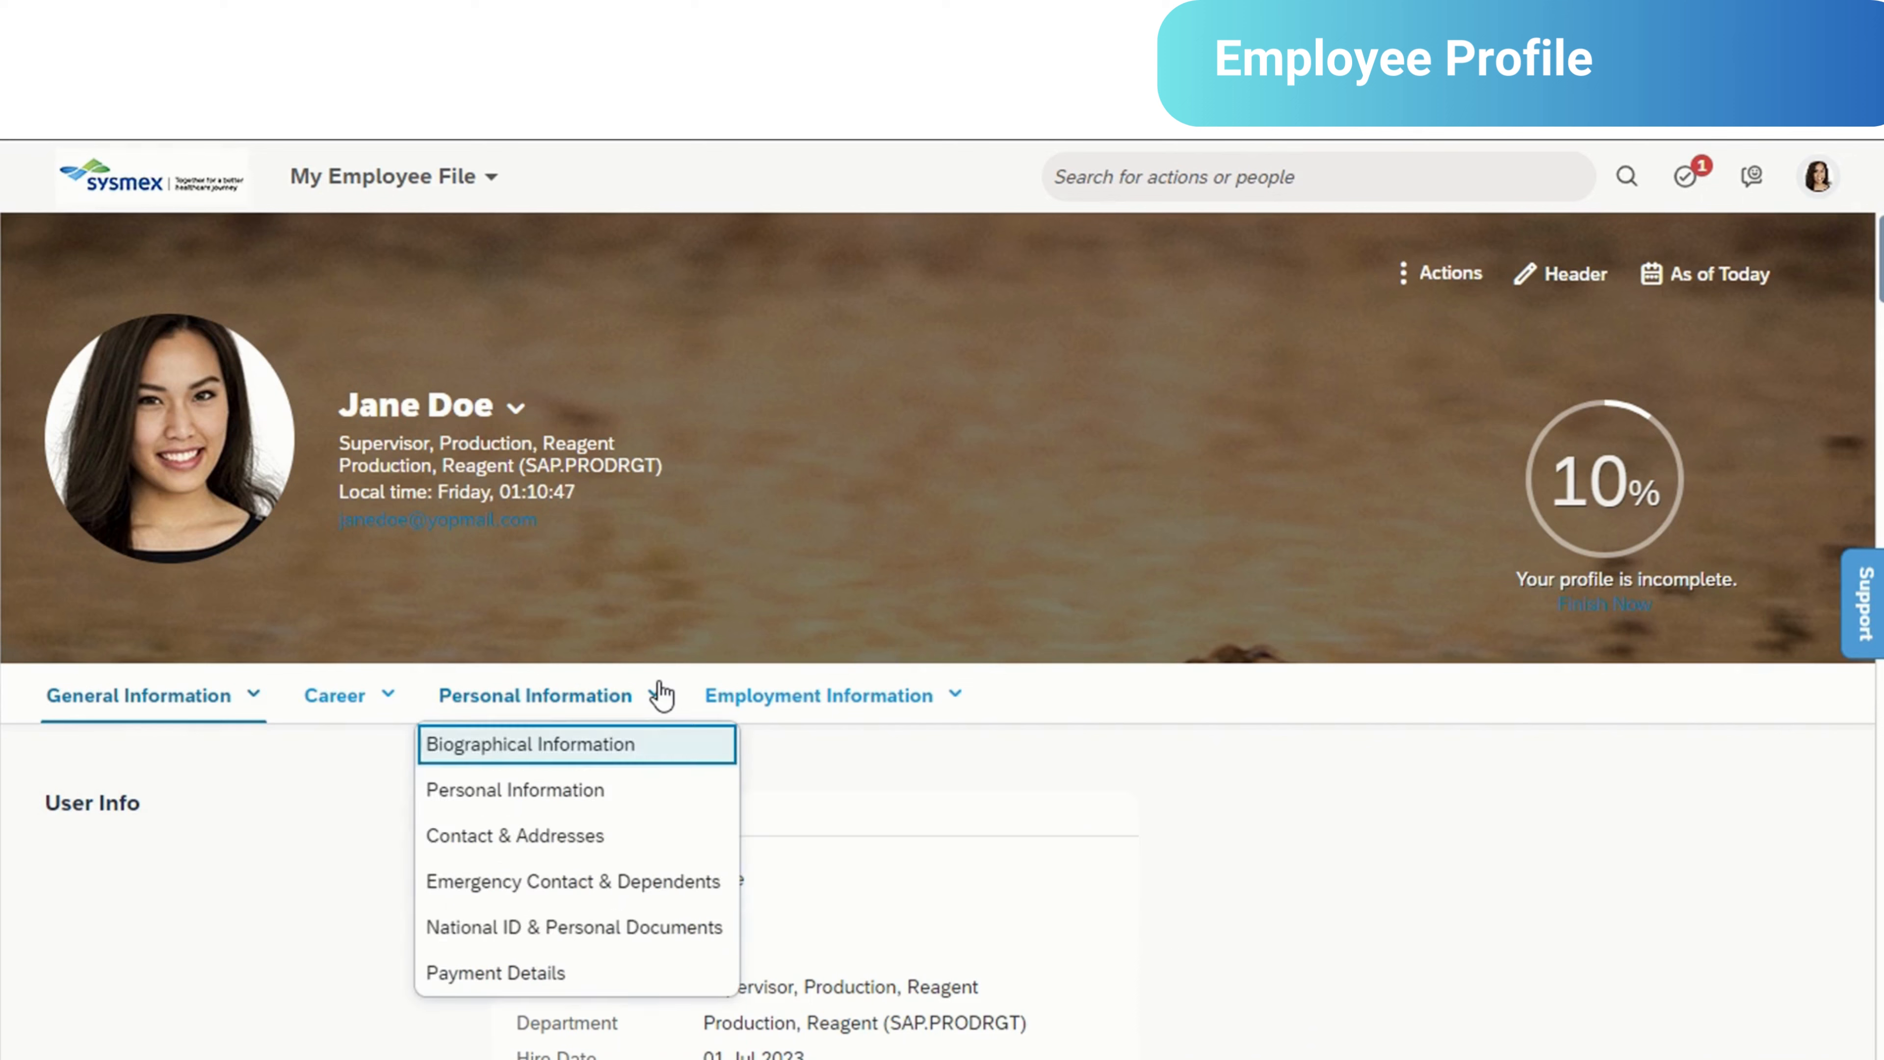
click(581, 789)
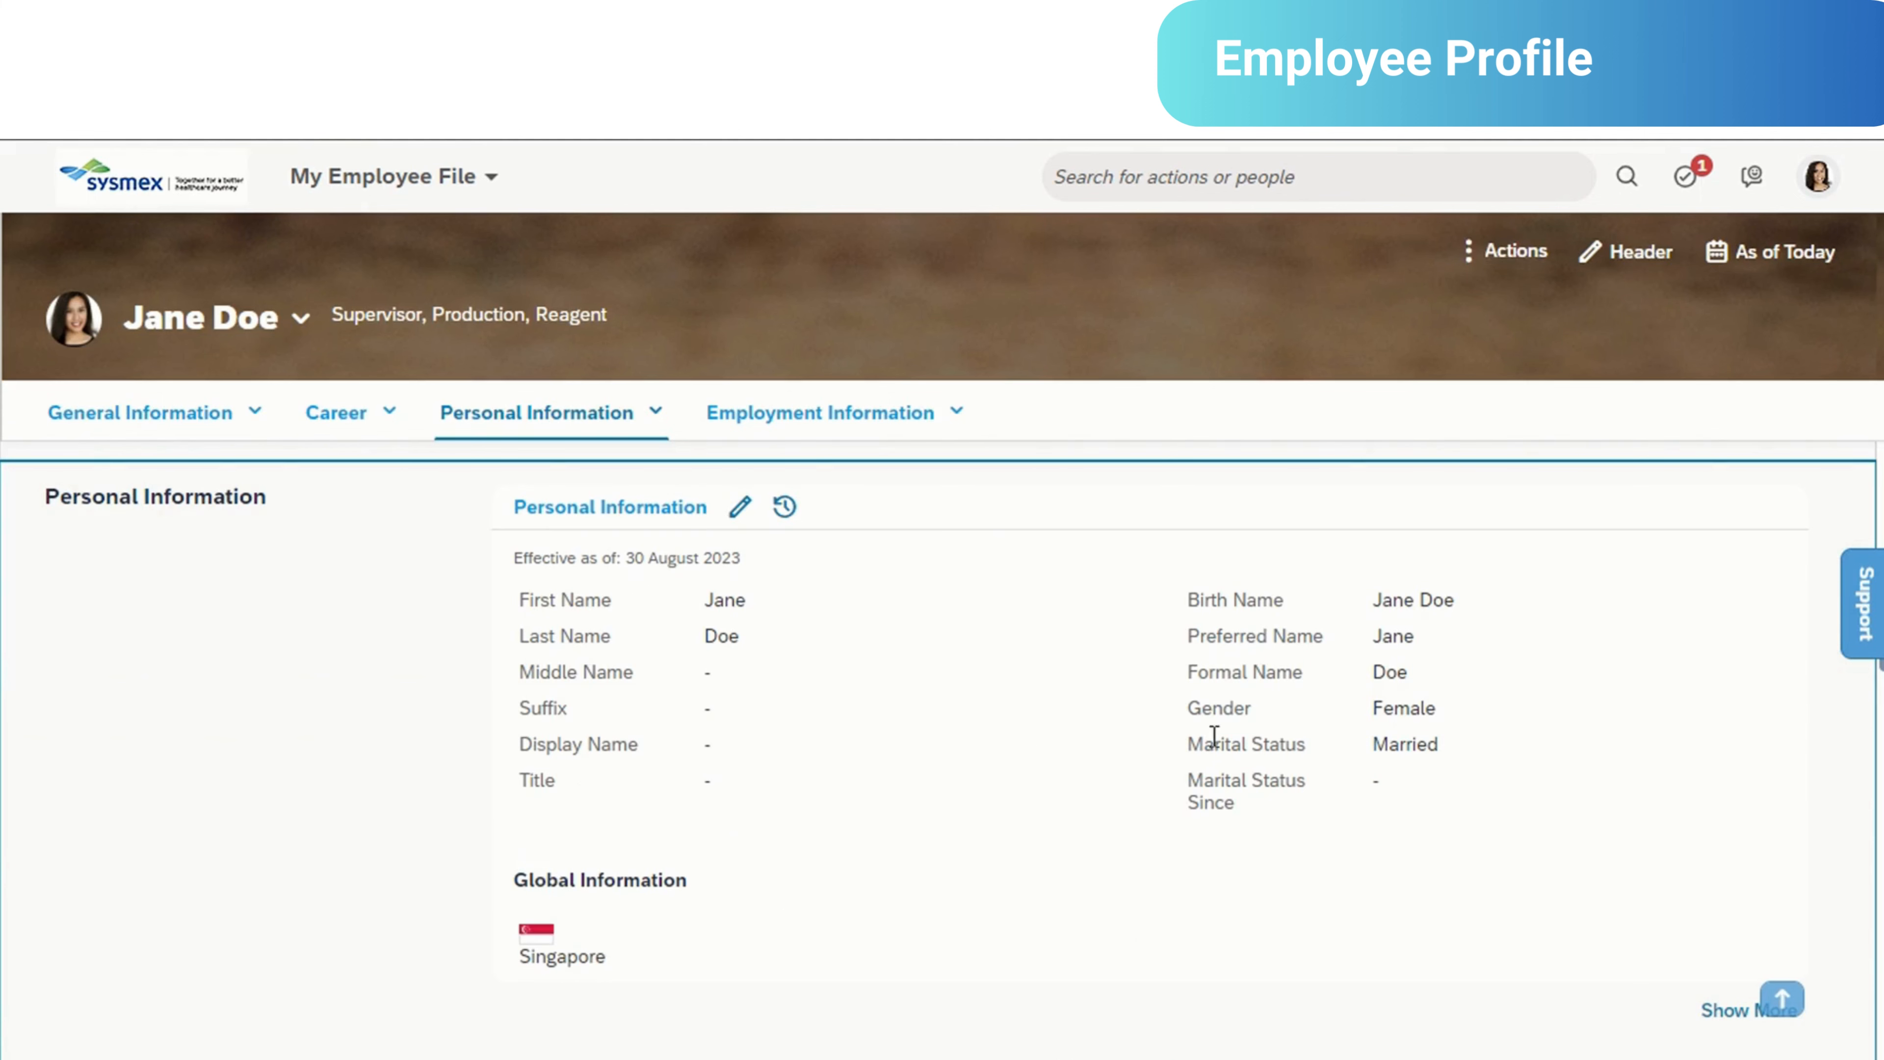
scroll(1207, 749, down, 5)
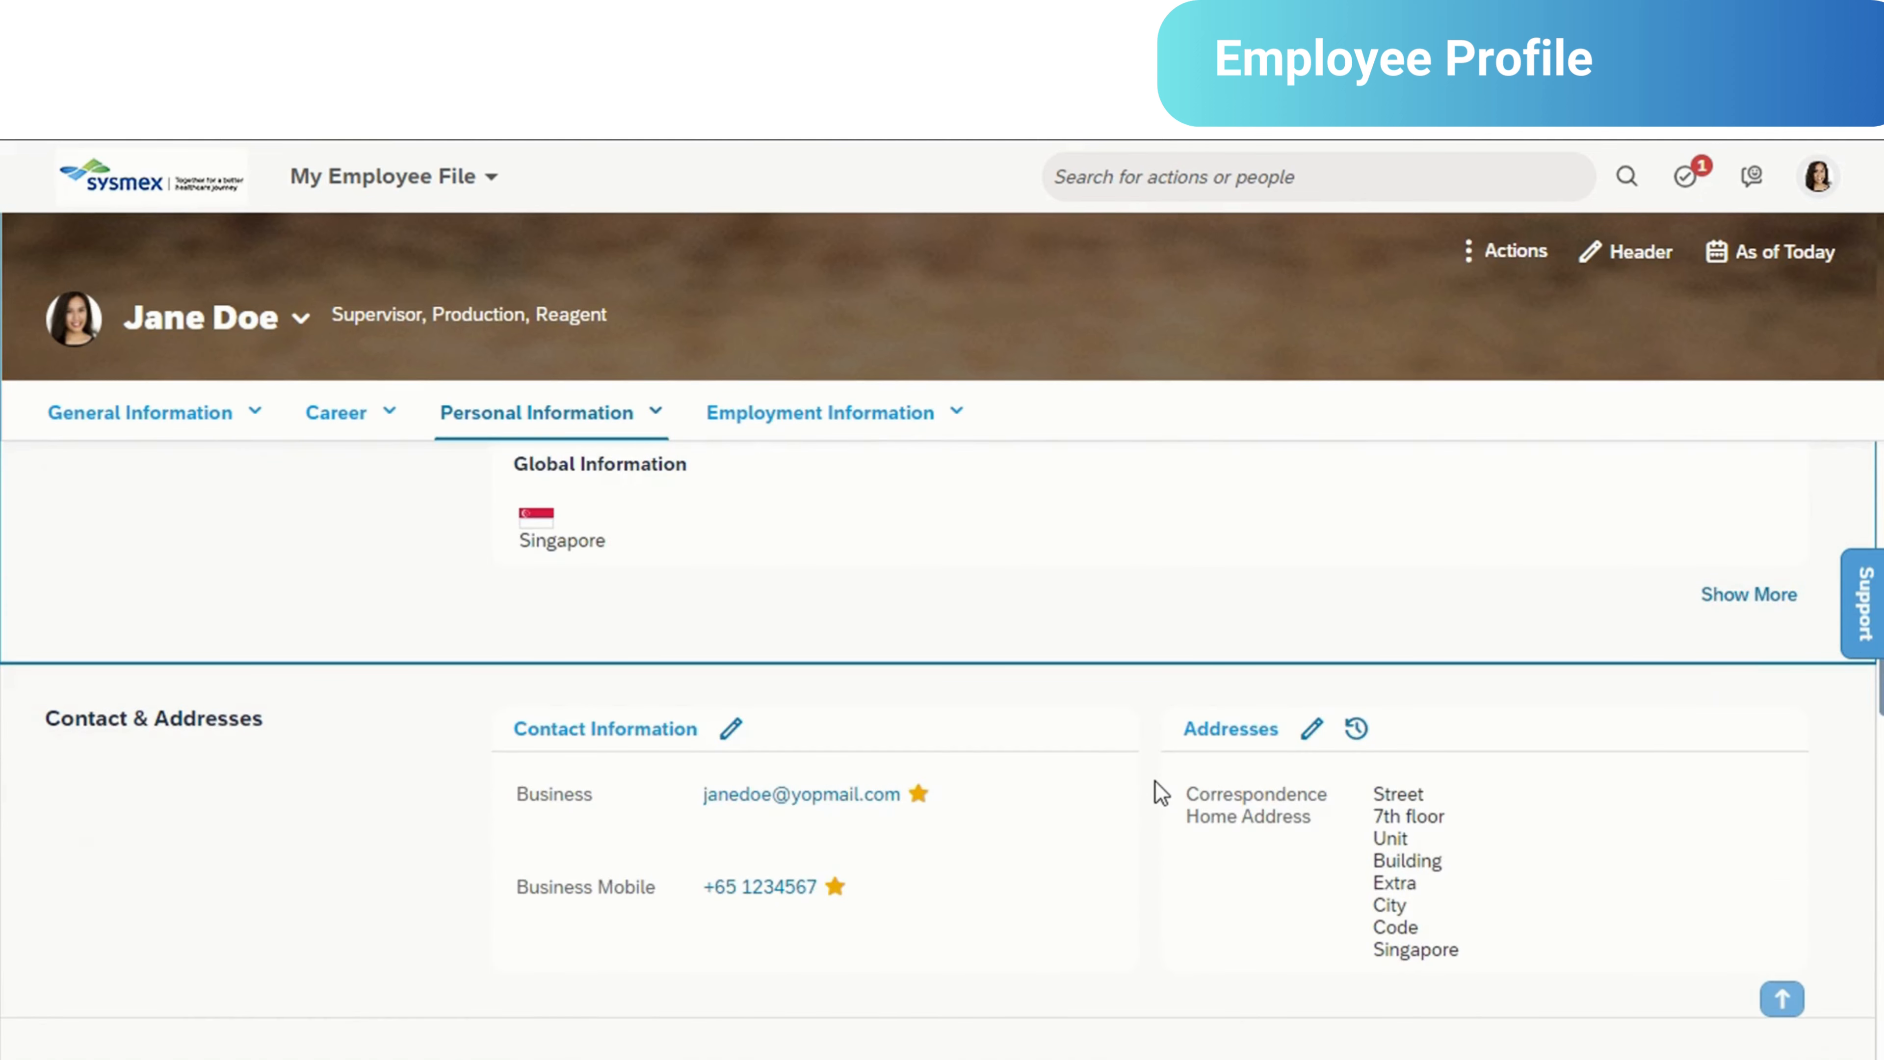
scroll(1156, 786, down, 5)
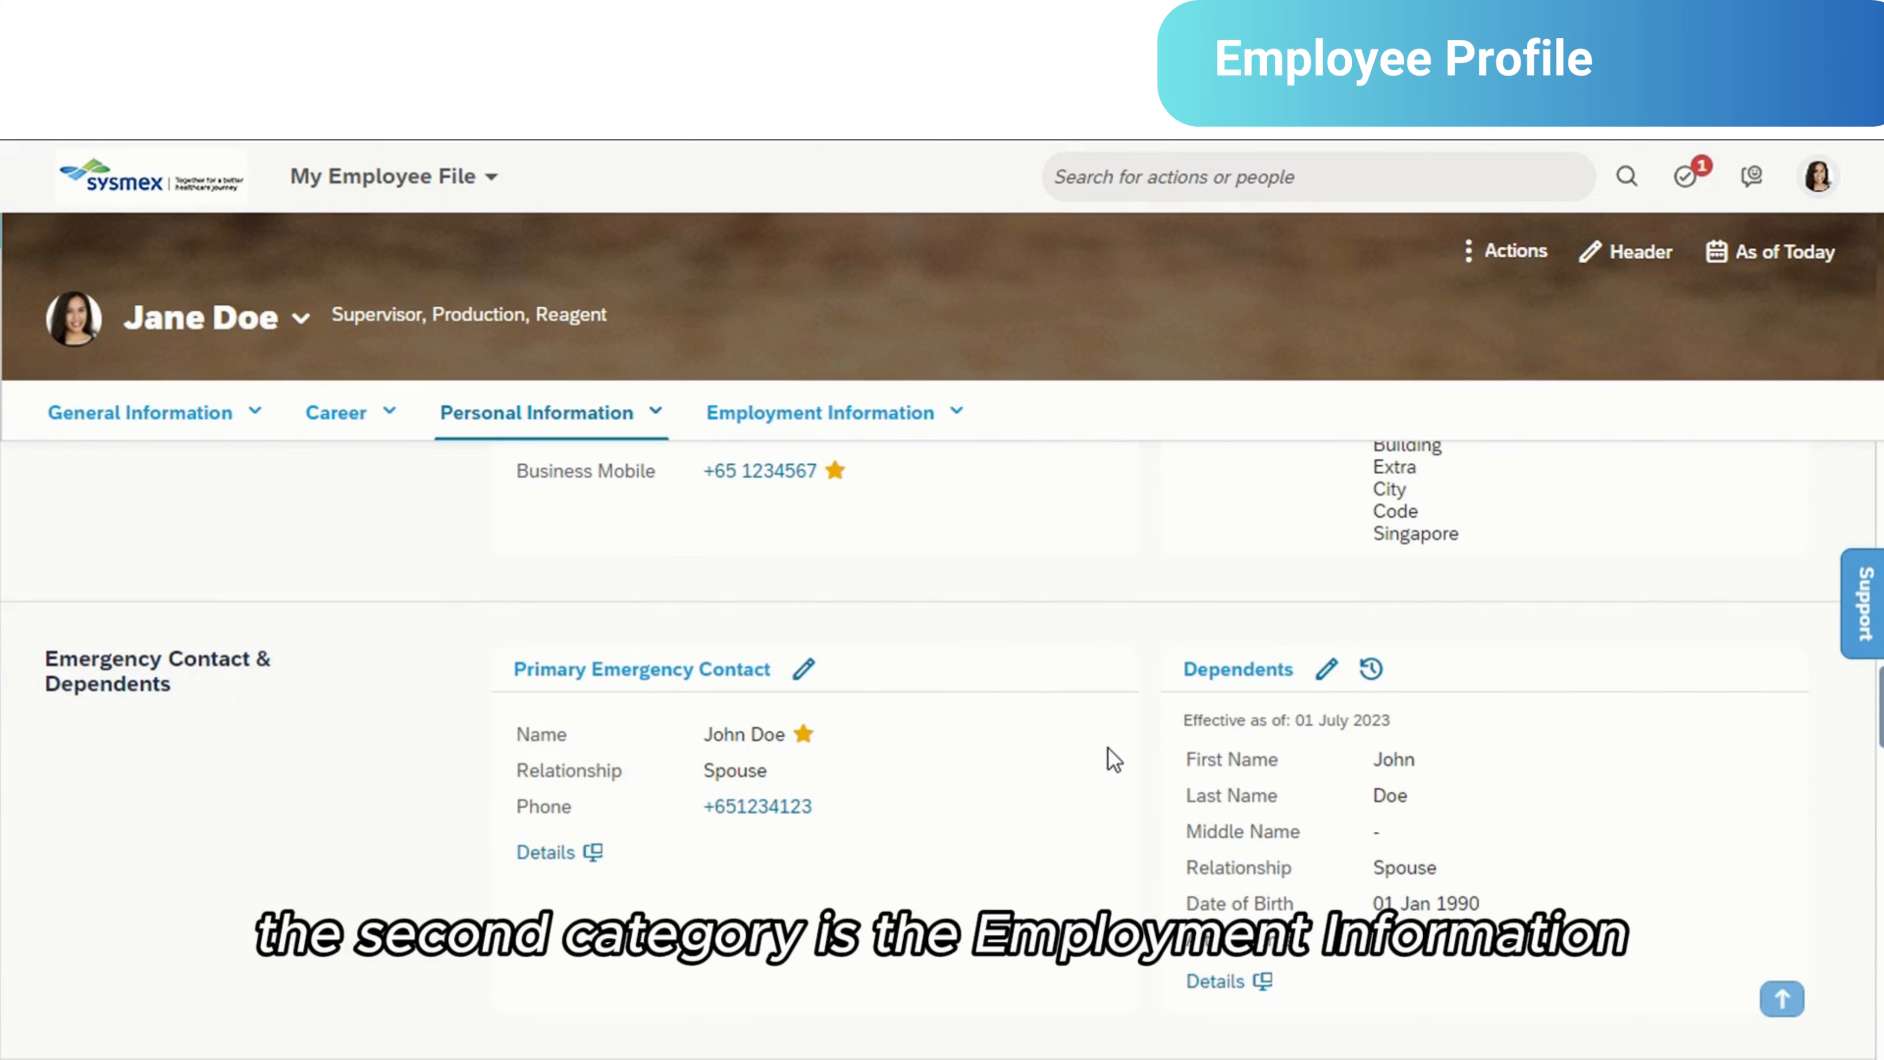
- Go to the profile's Employment Information section and review the employment details, organization information and job information
click(927, 407)
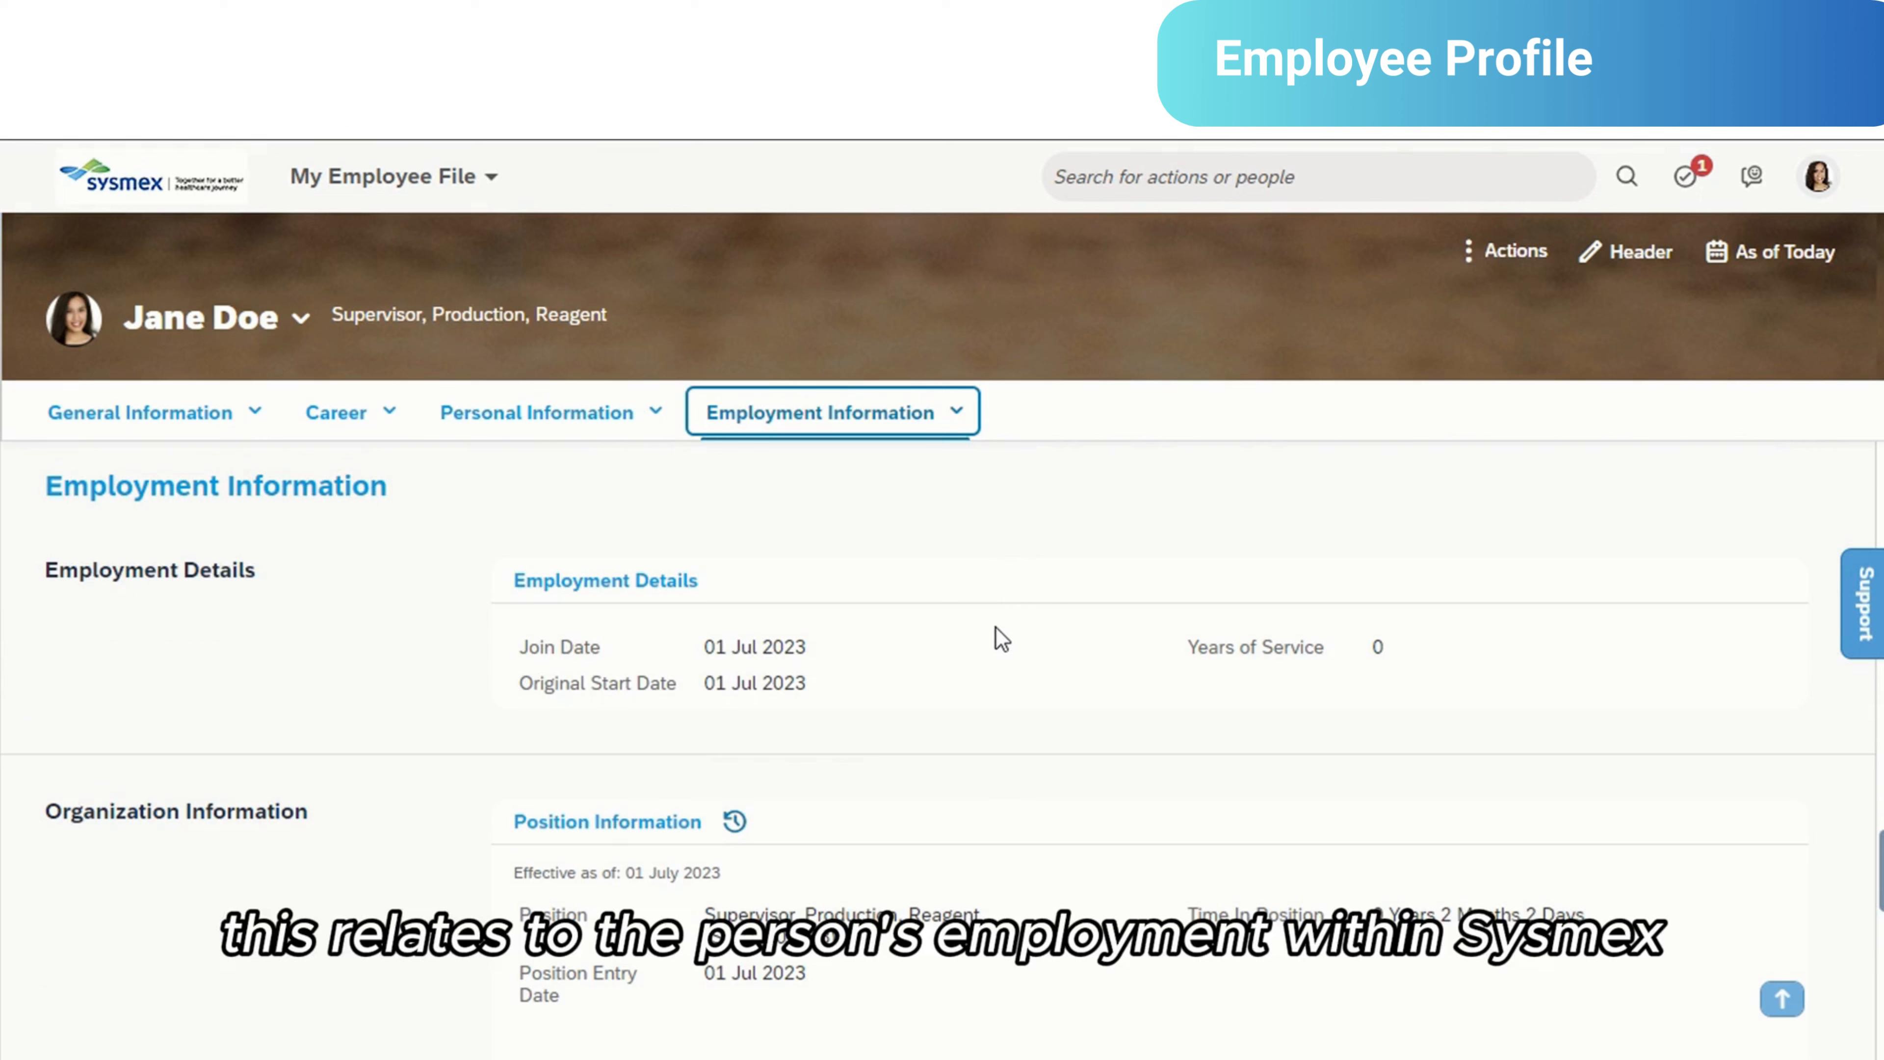
scroll(988, 653, down, 3)
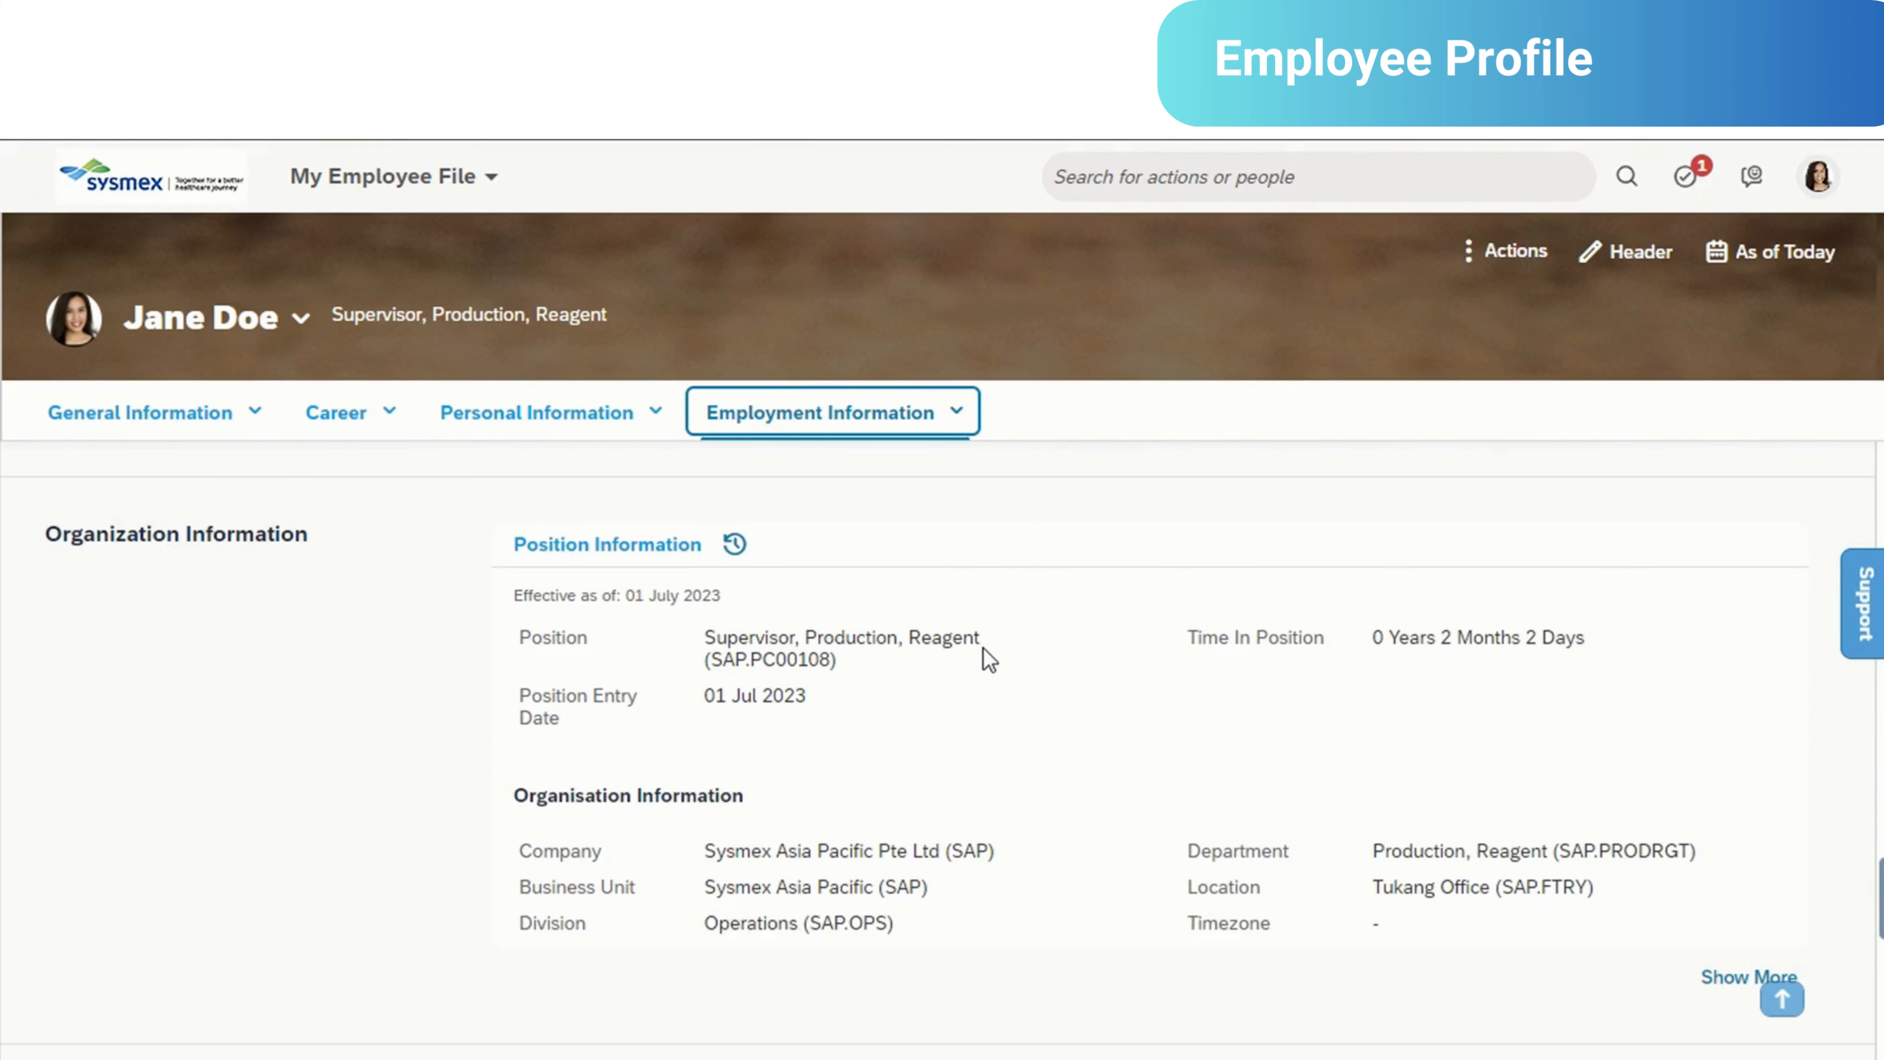
scroll(964, 623, down, 1)
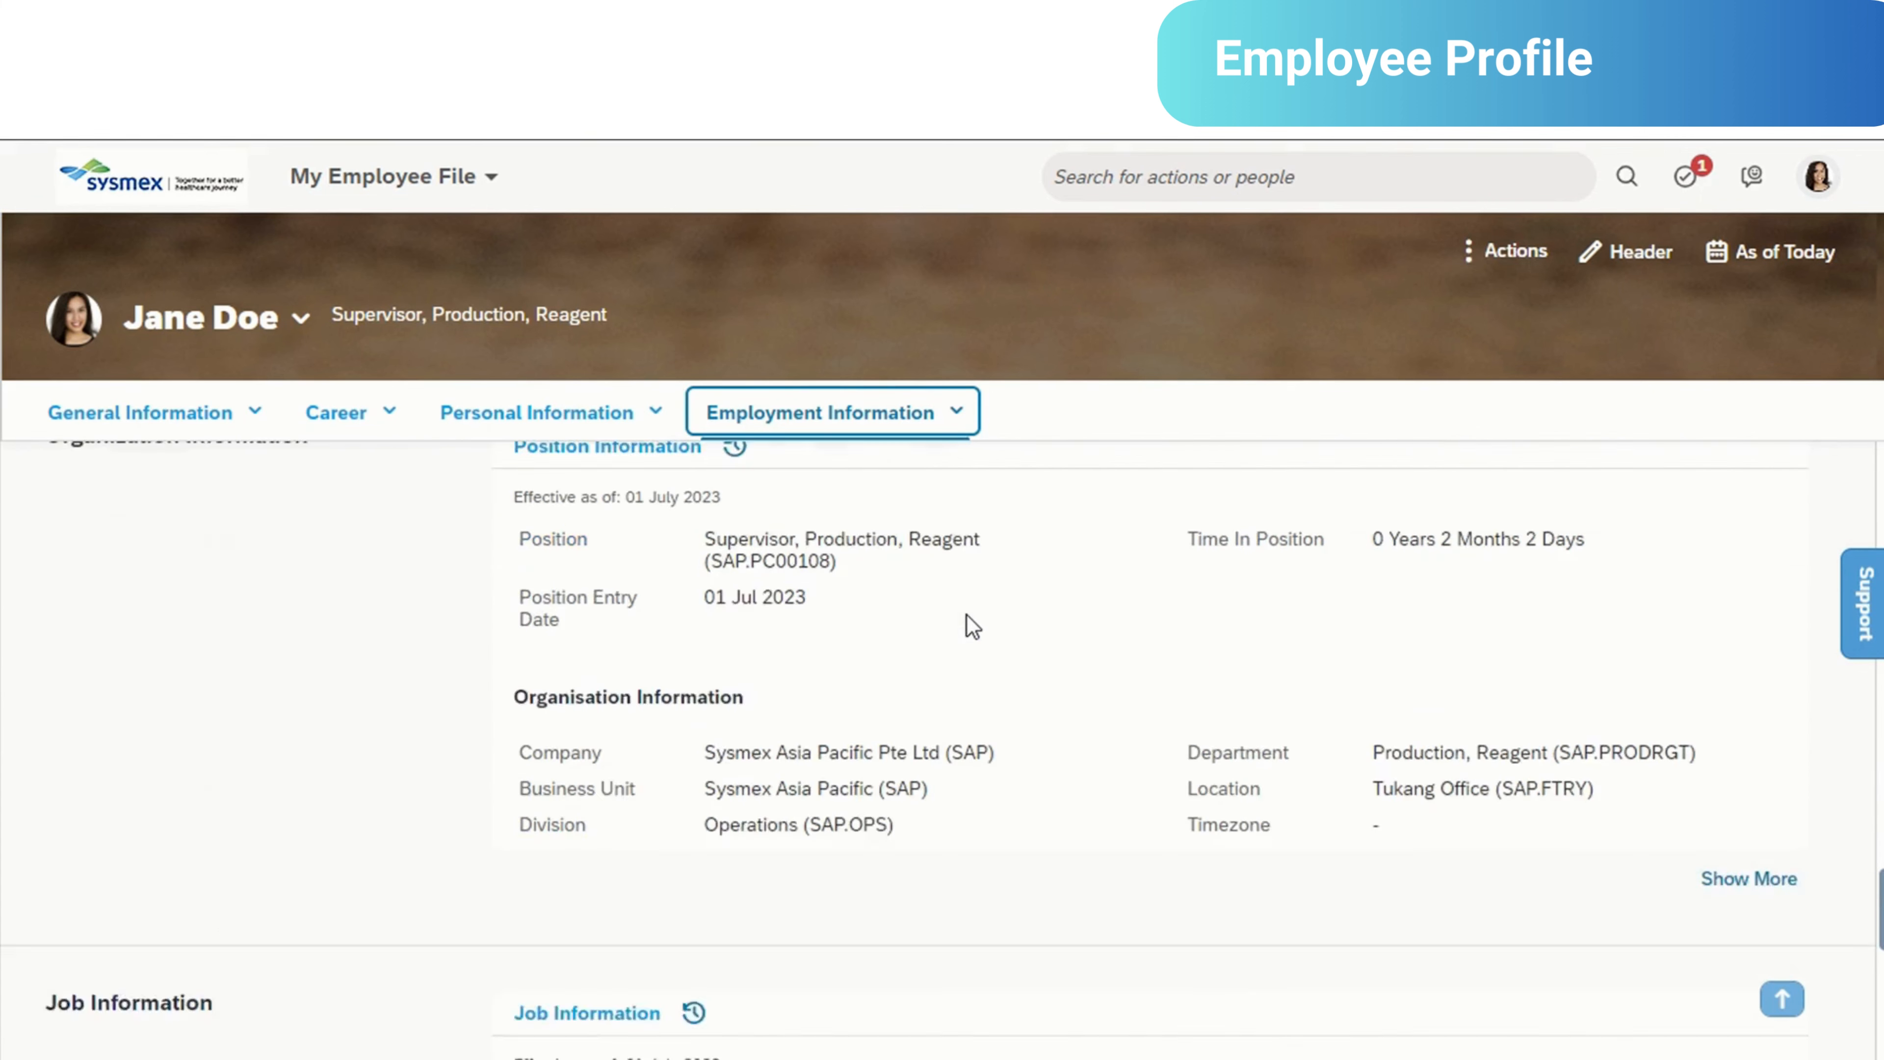
scroll(971, 626, down, 3)
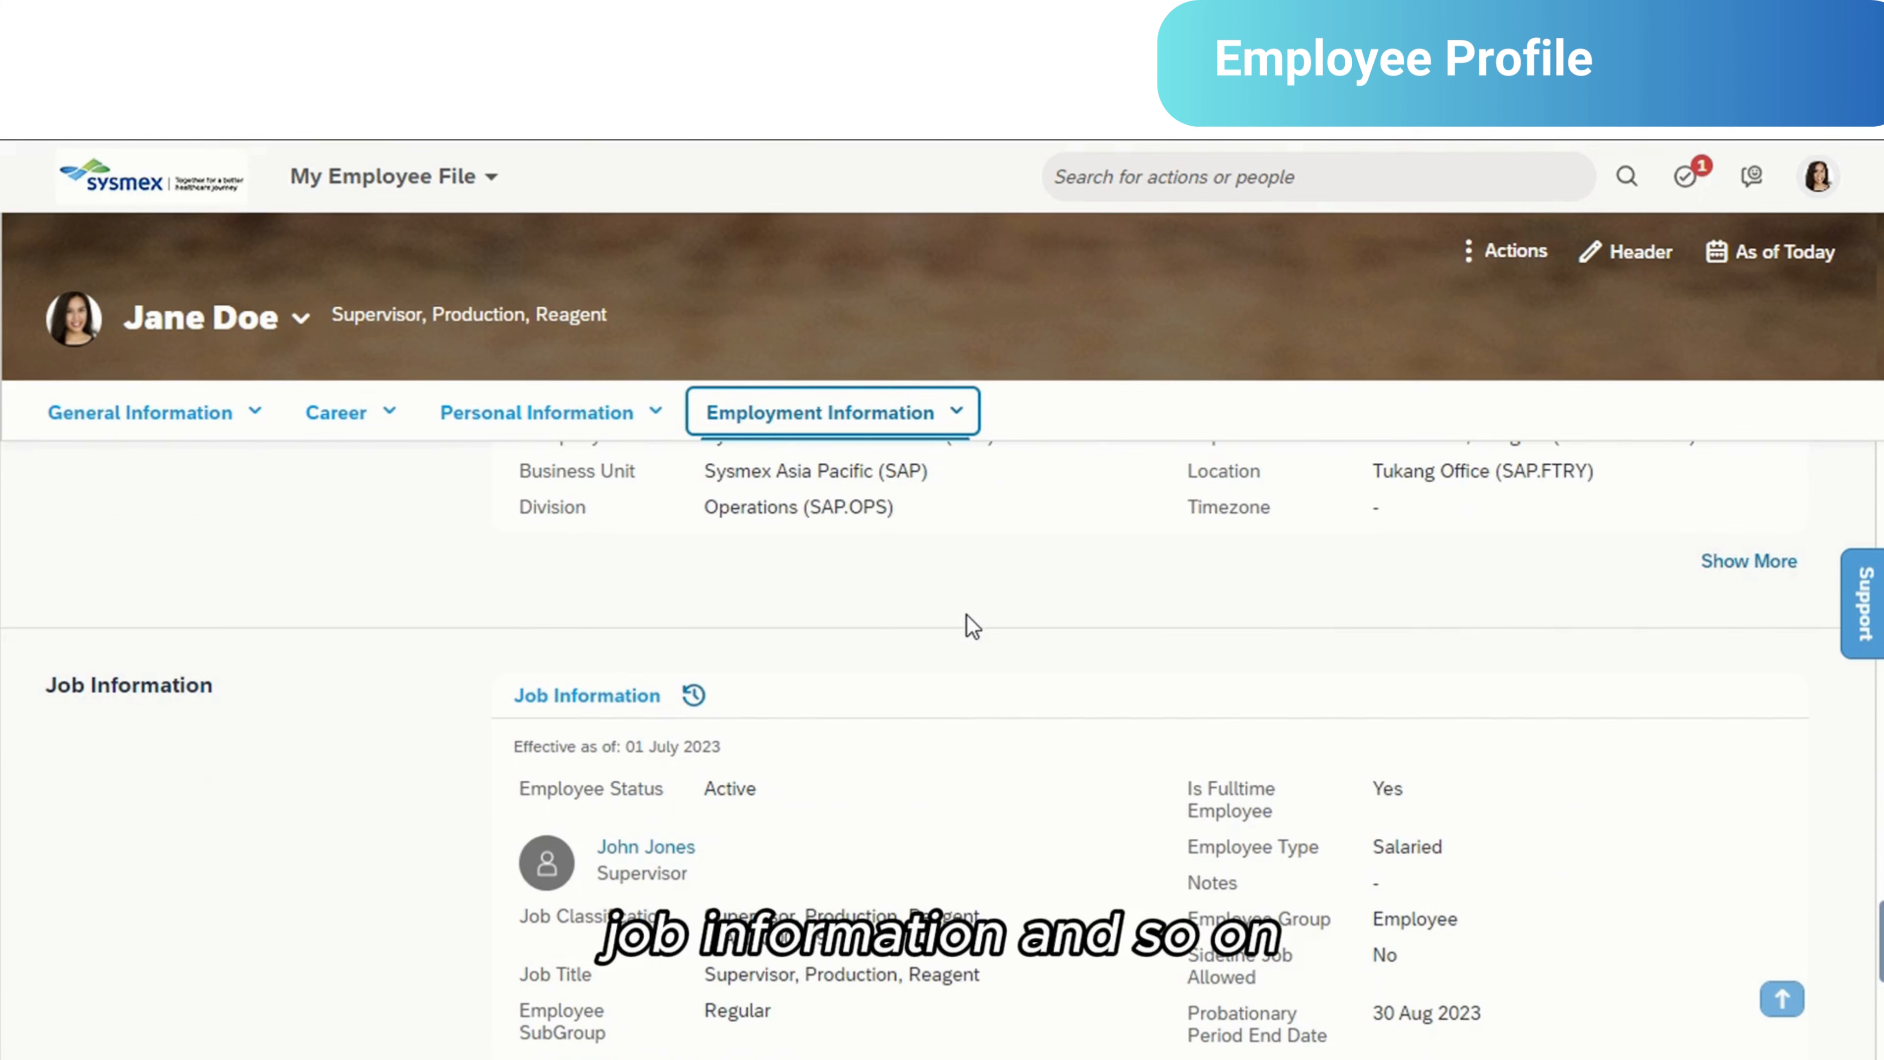
- Go to the profile's Career section and review the education, honours and work experience entries
click(341, 410)
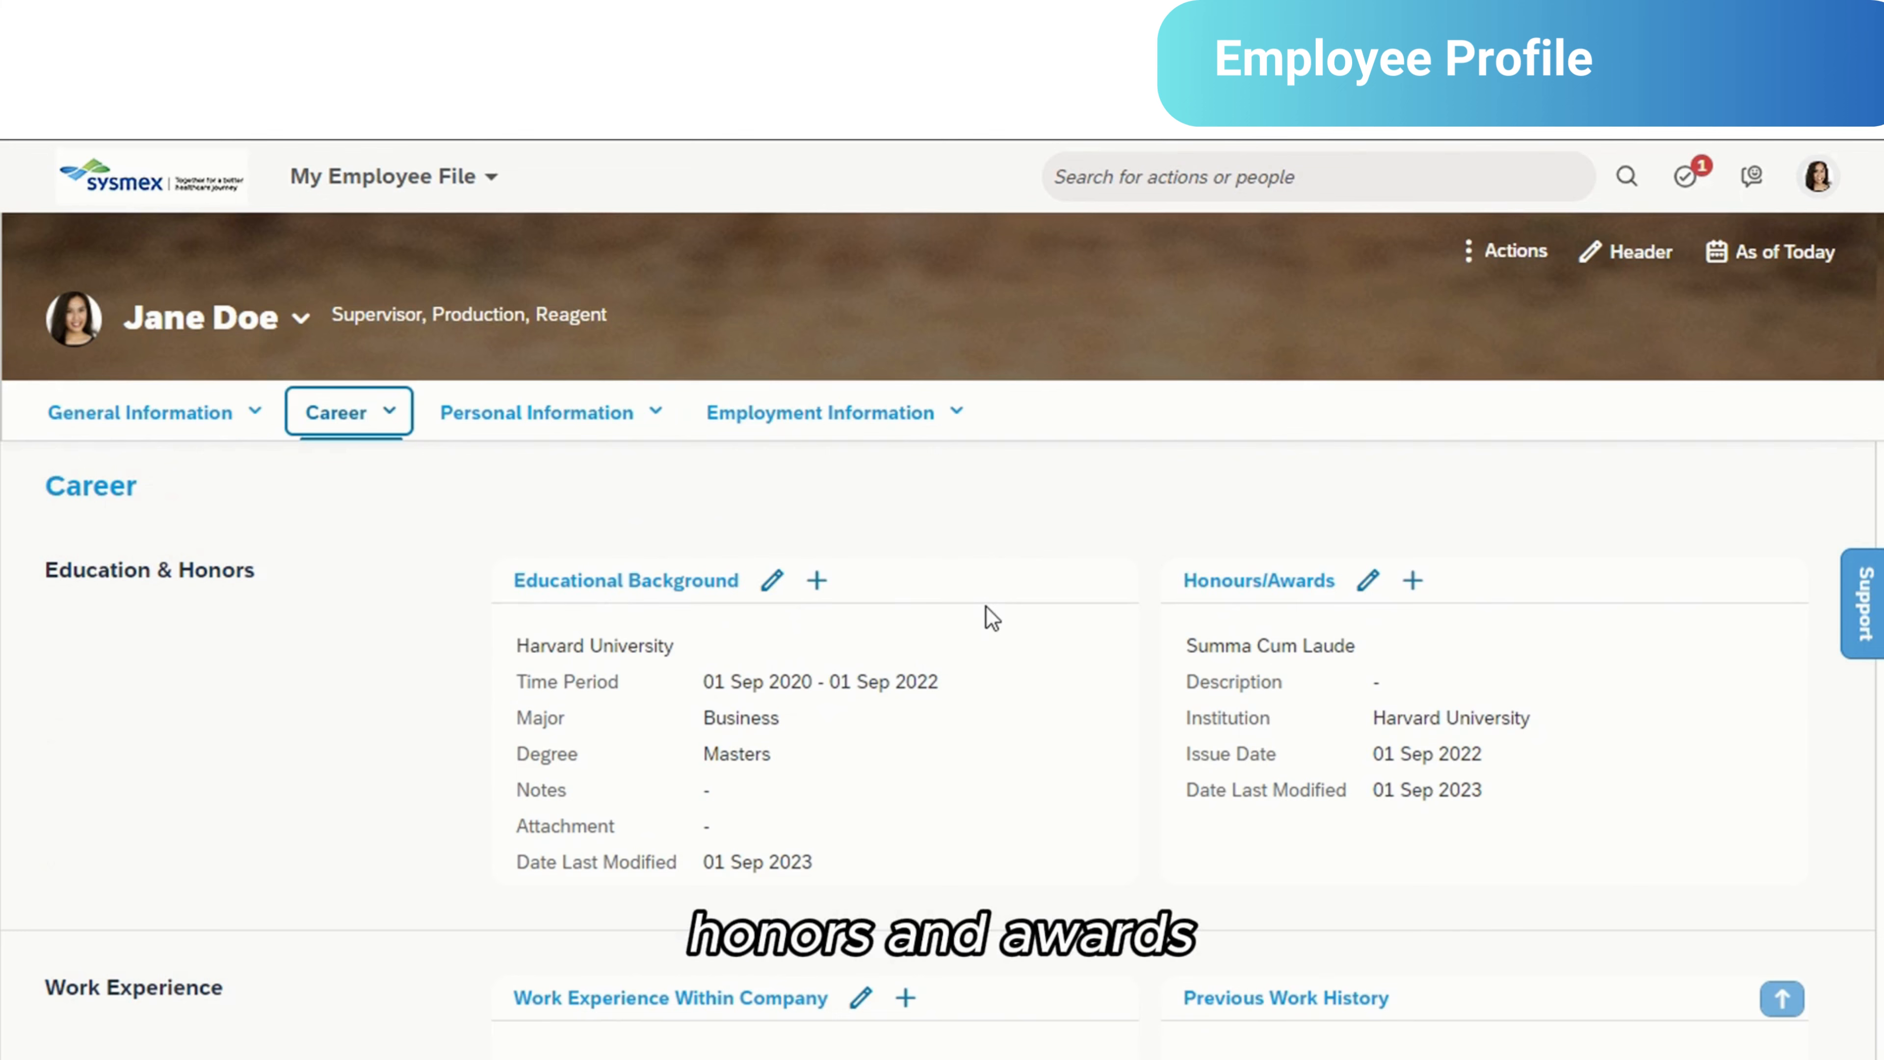
scroll(985, 606, down, 4)
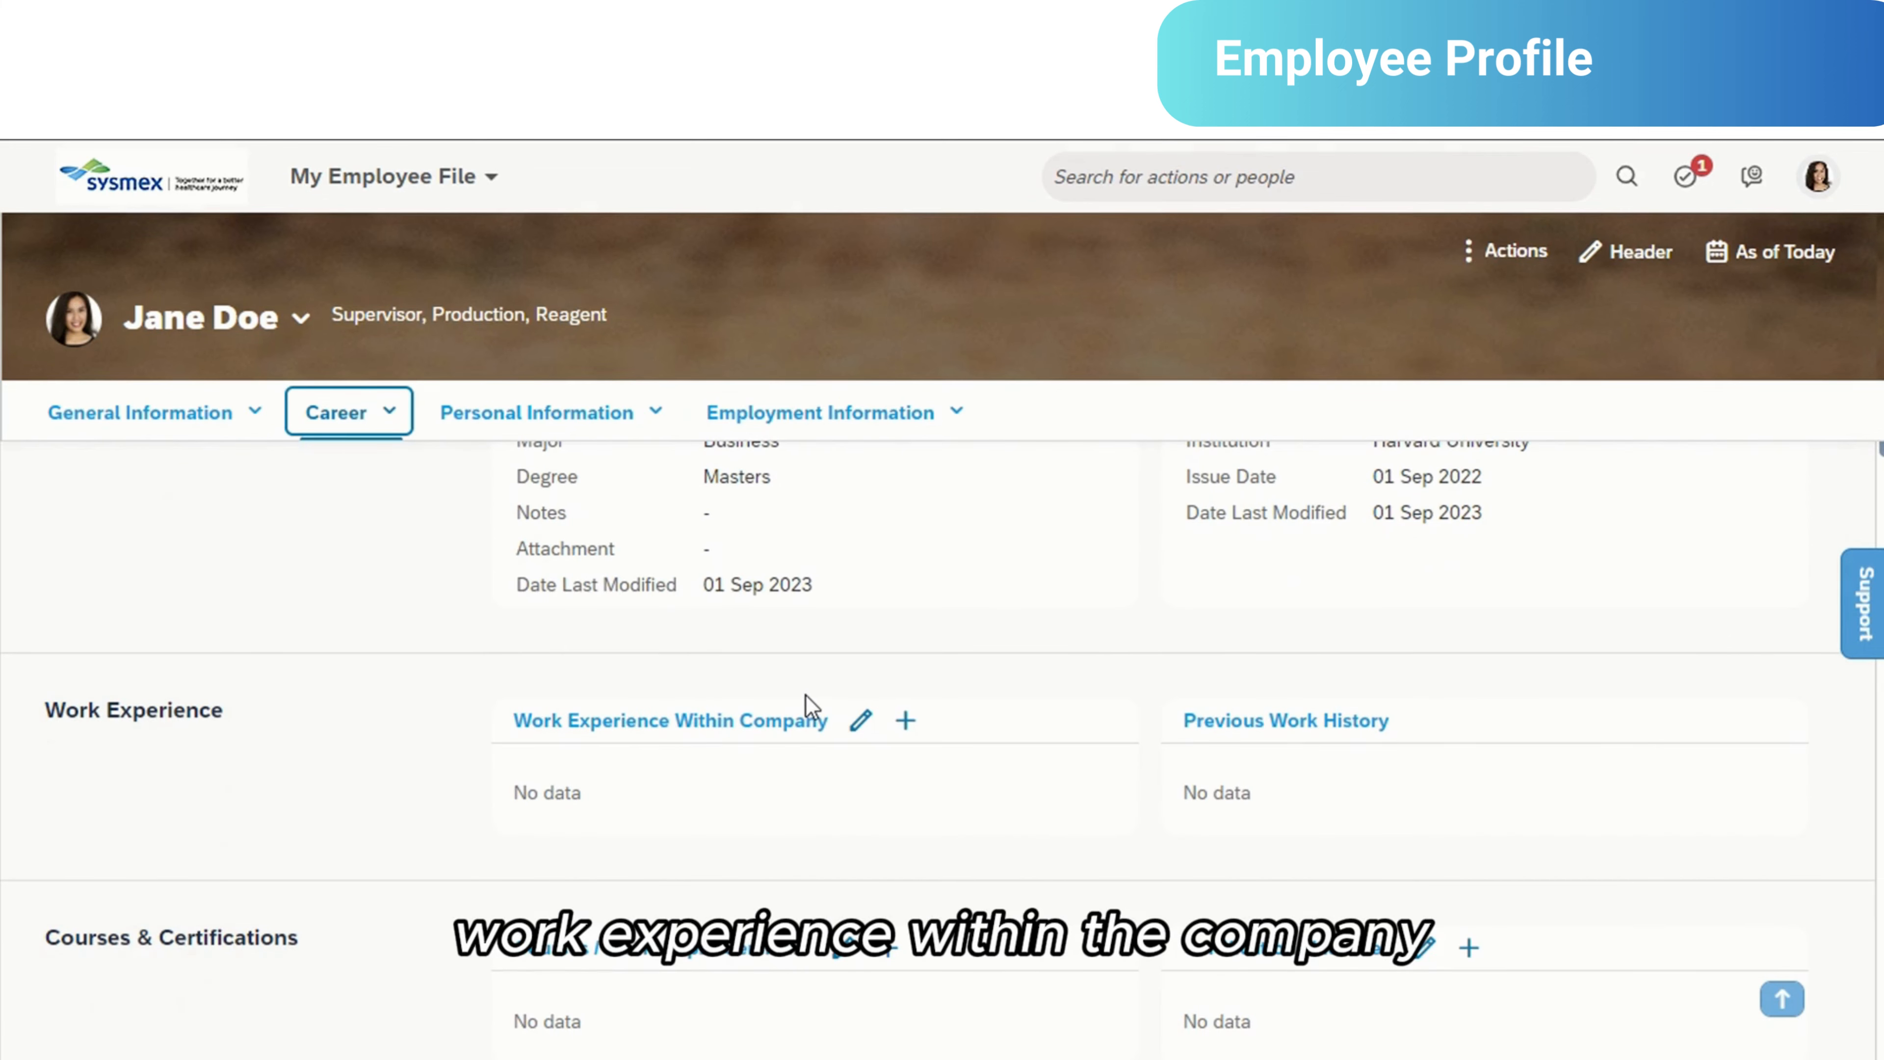
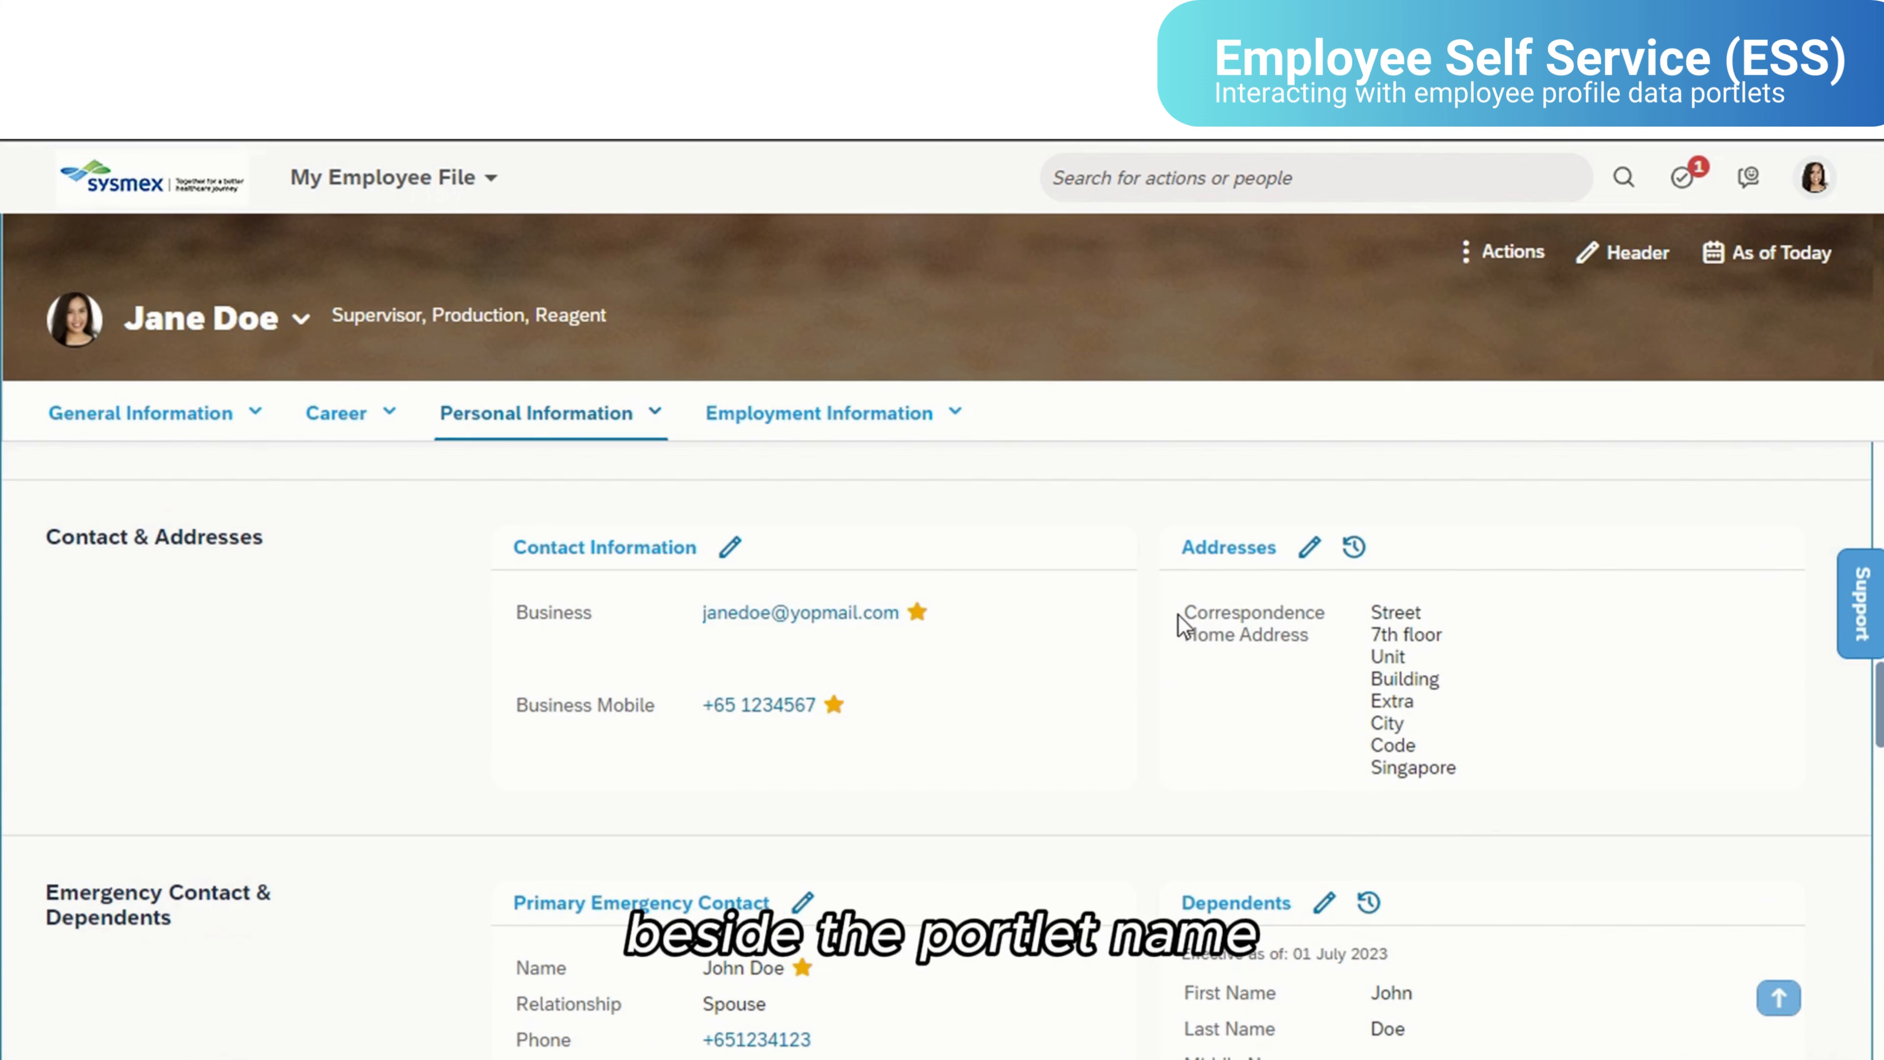
- View the change history of the Addresses record, and close it
click(1355, 549)
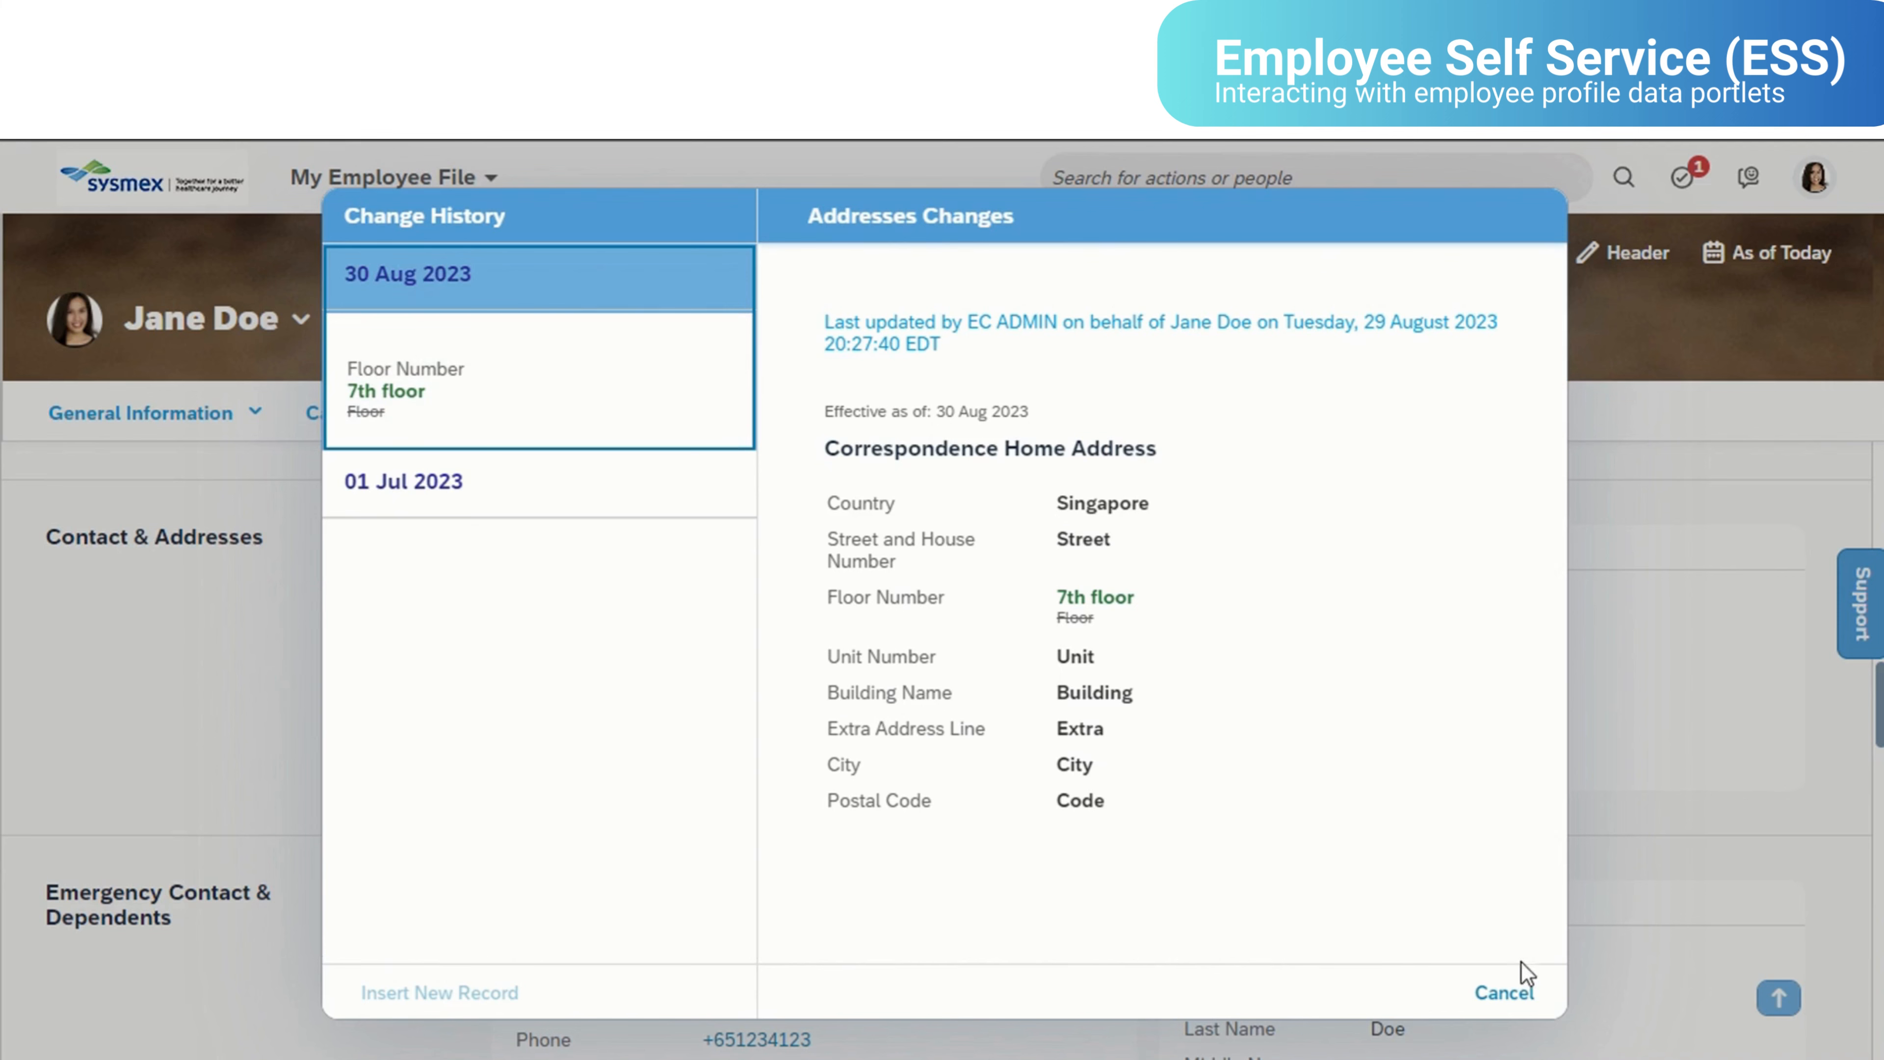
click(1504, 992)
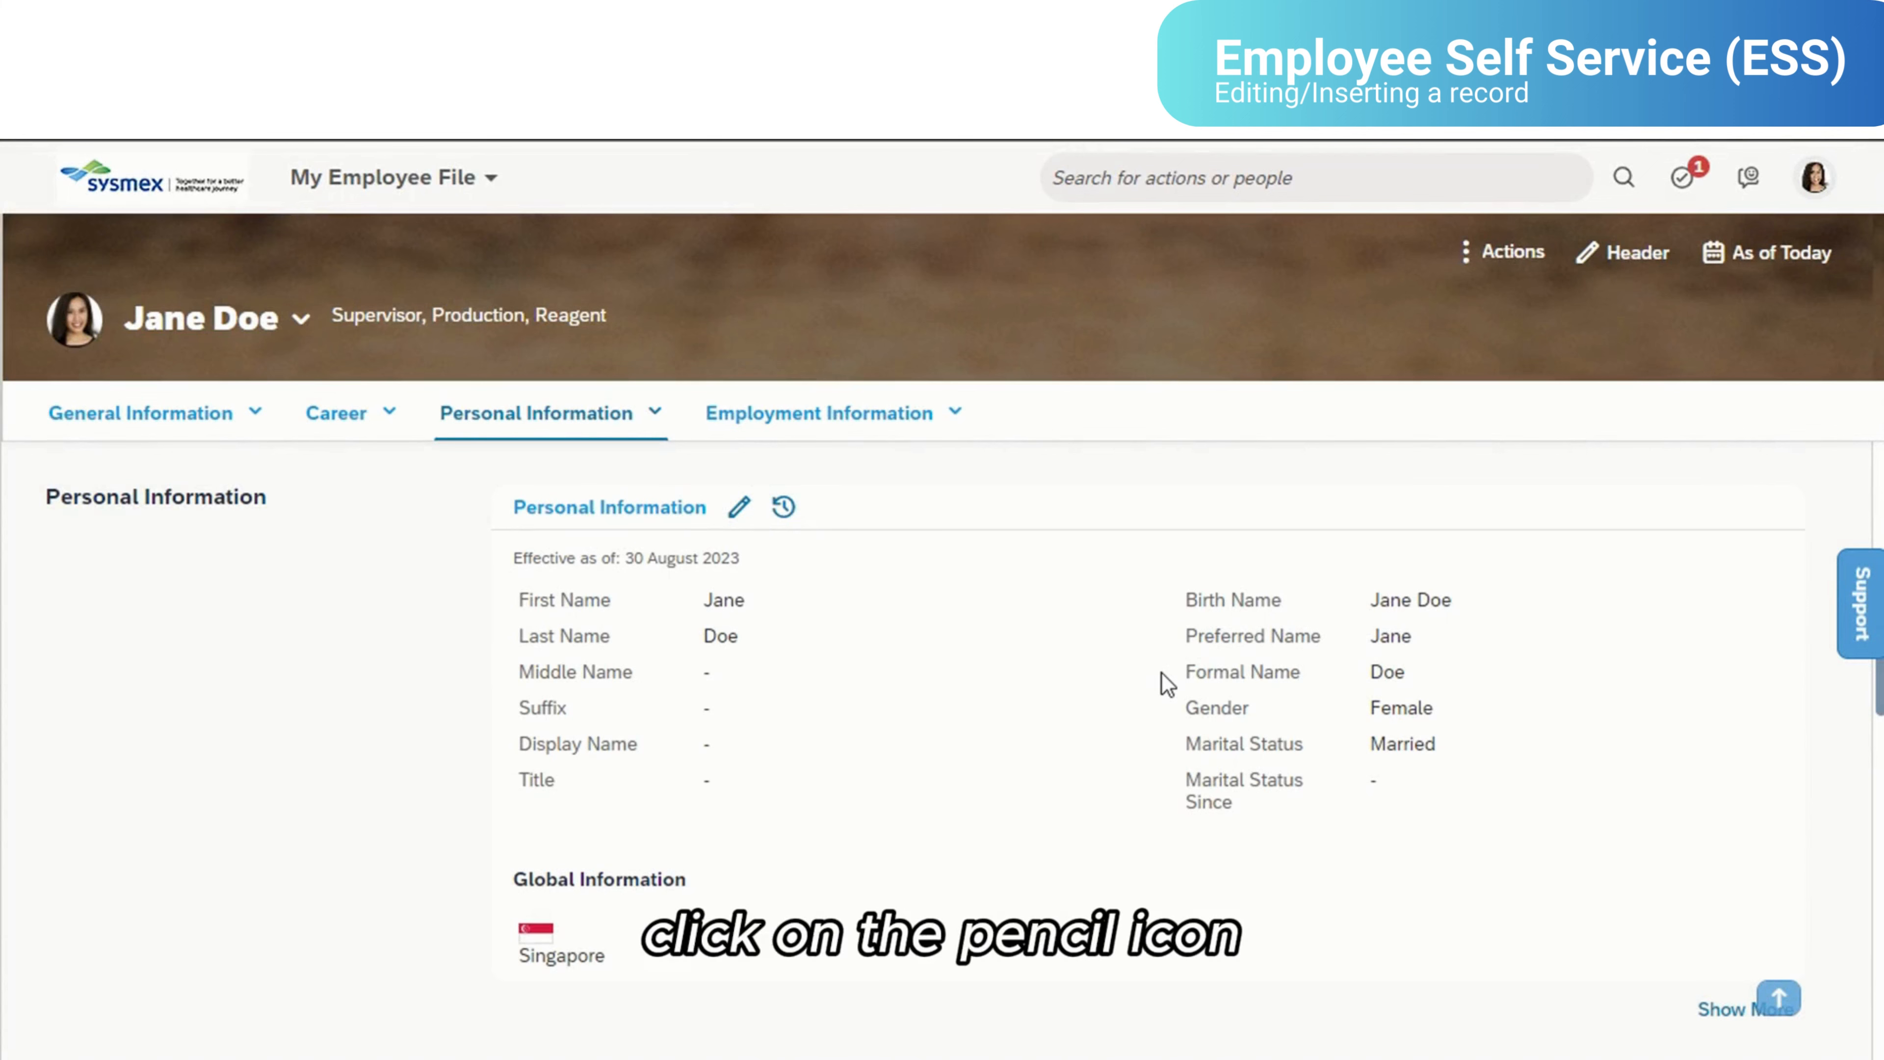
- Inspect the edit forms of Personal Information and Contact Information one after the other, closing each without making changes
click(739, 507)
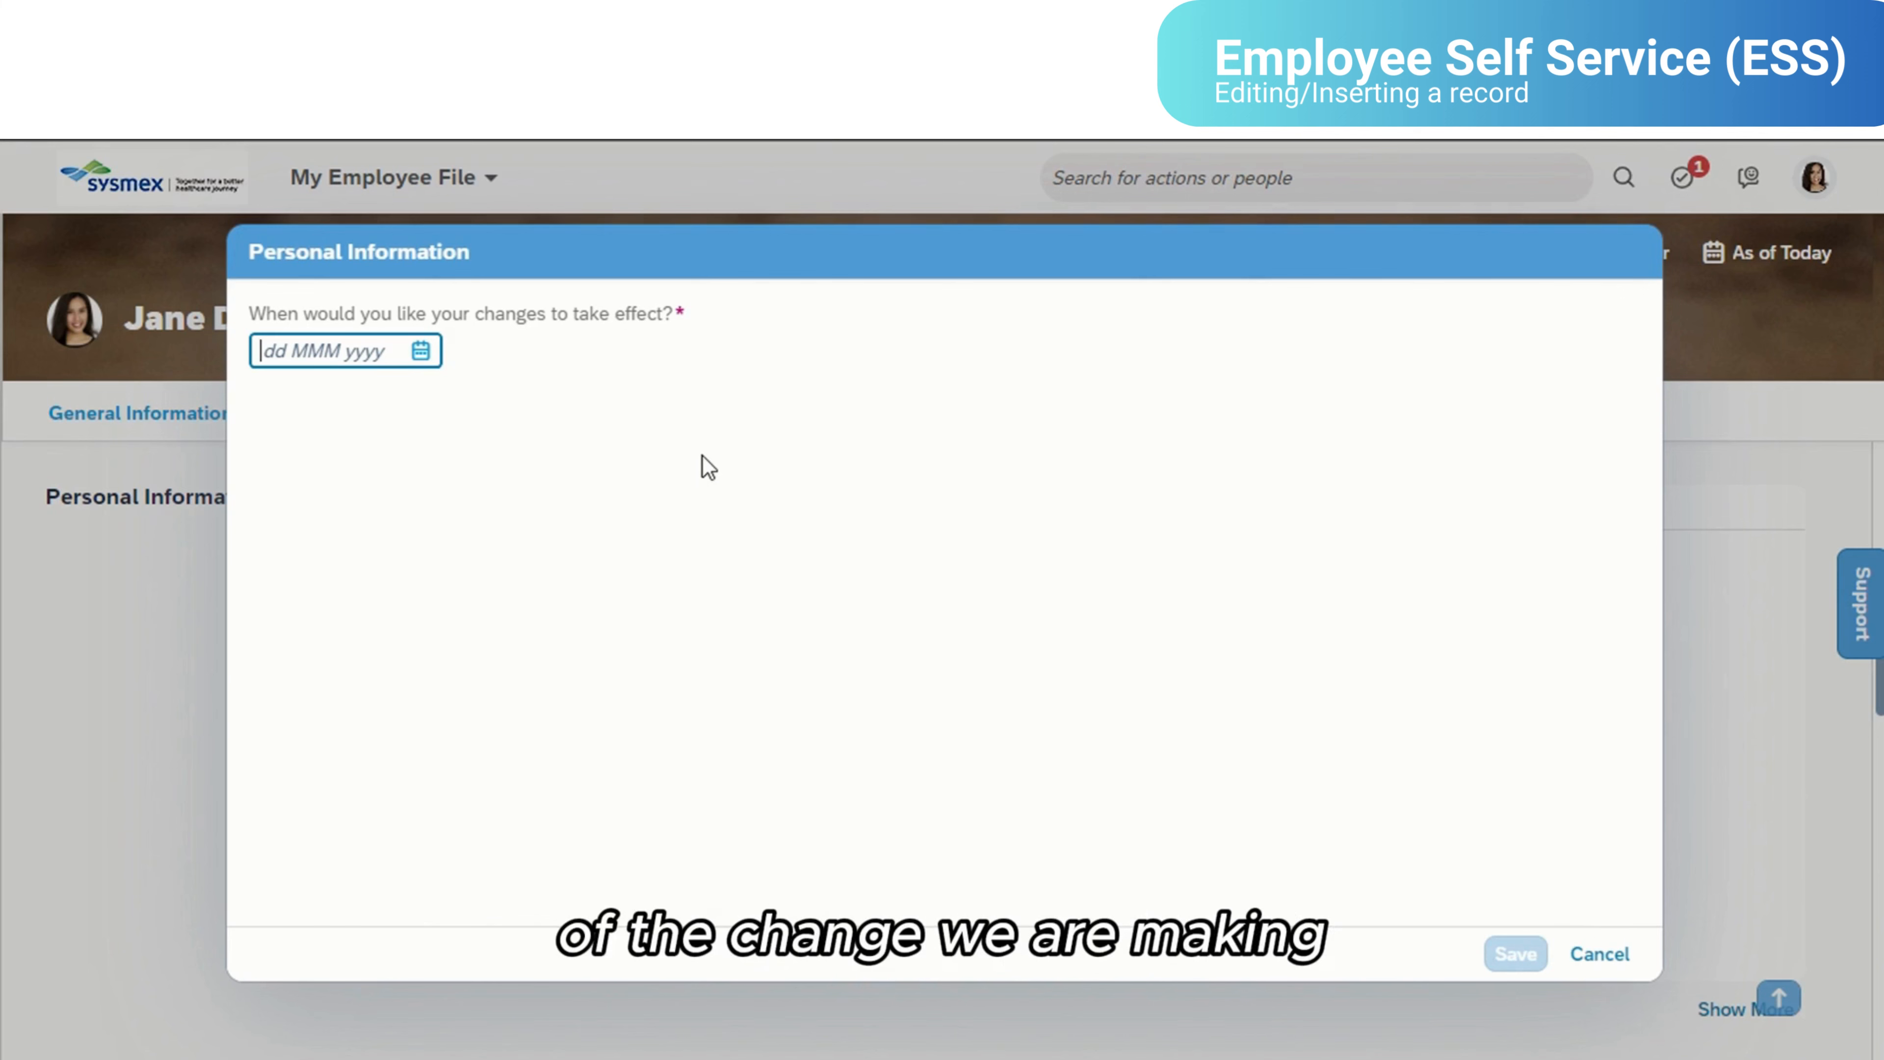
click(1600, 954)
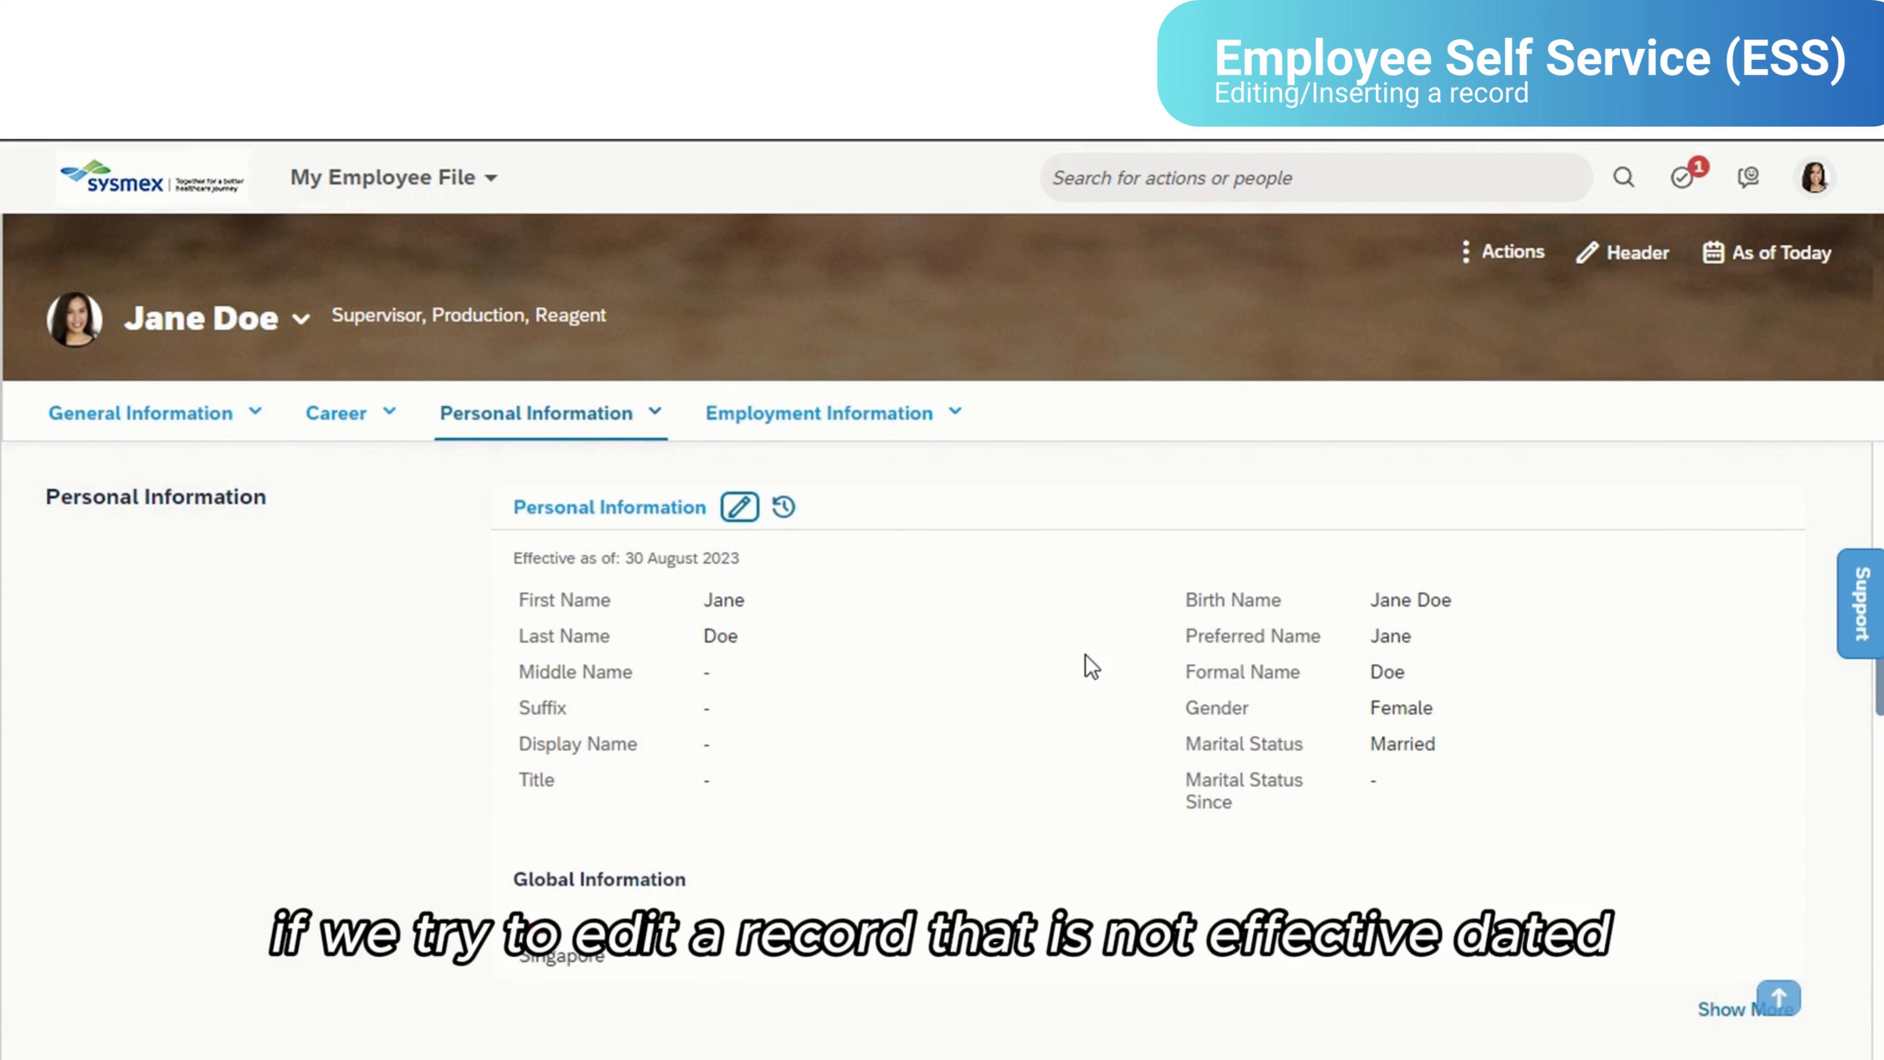
scroll(983, 720, down, 6)
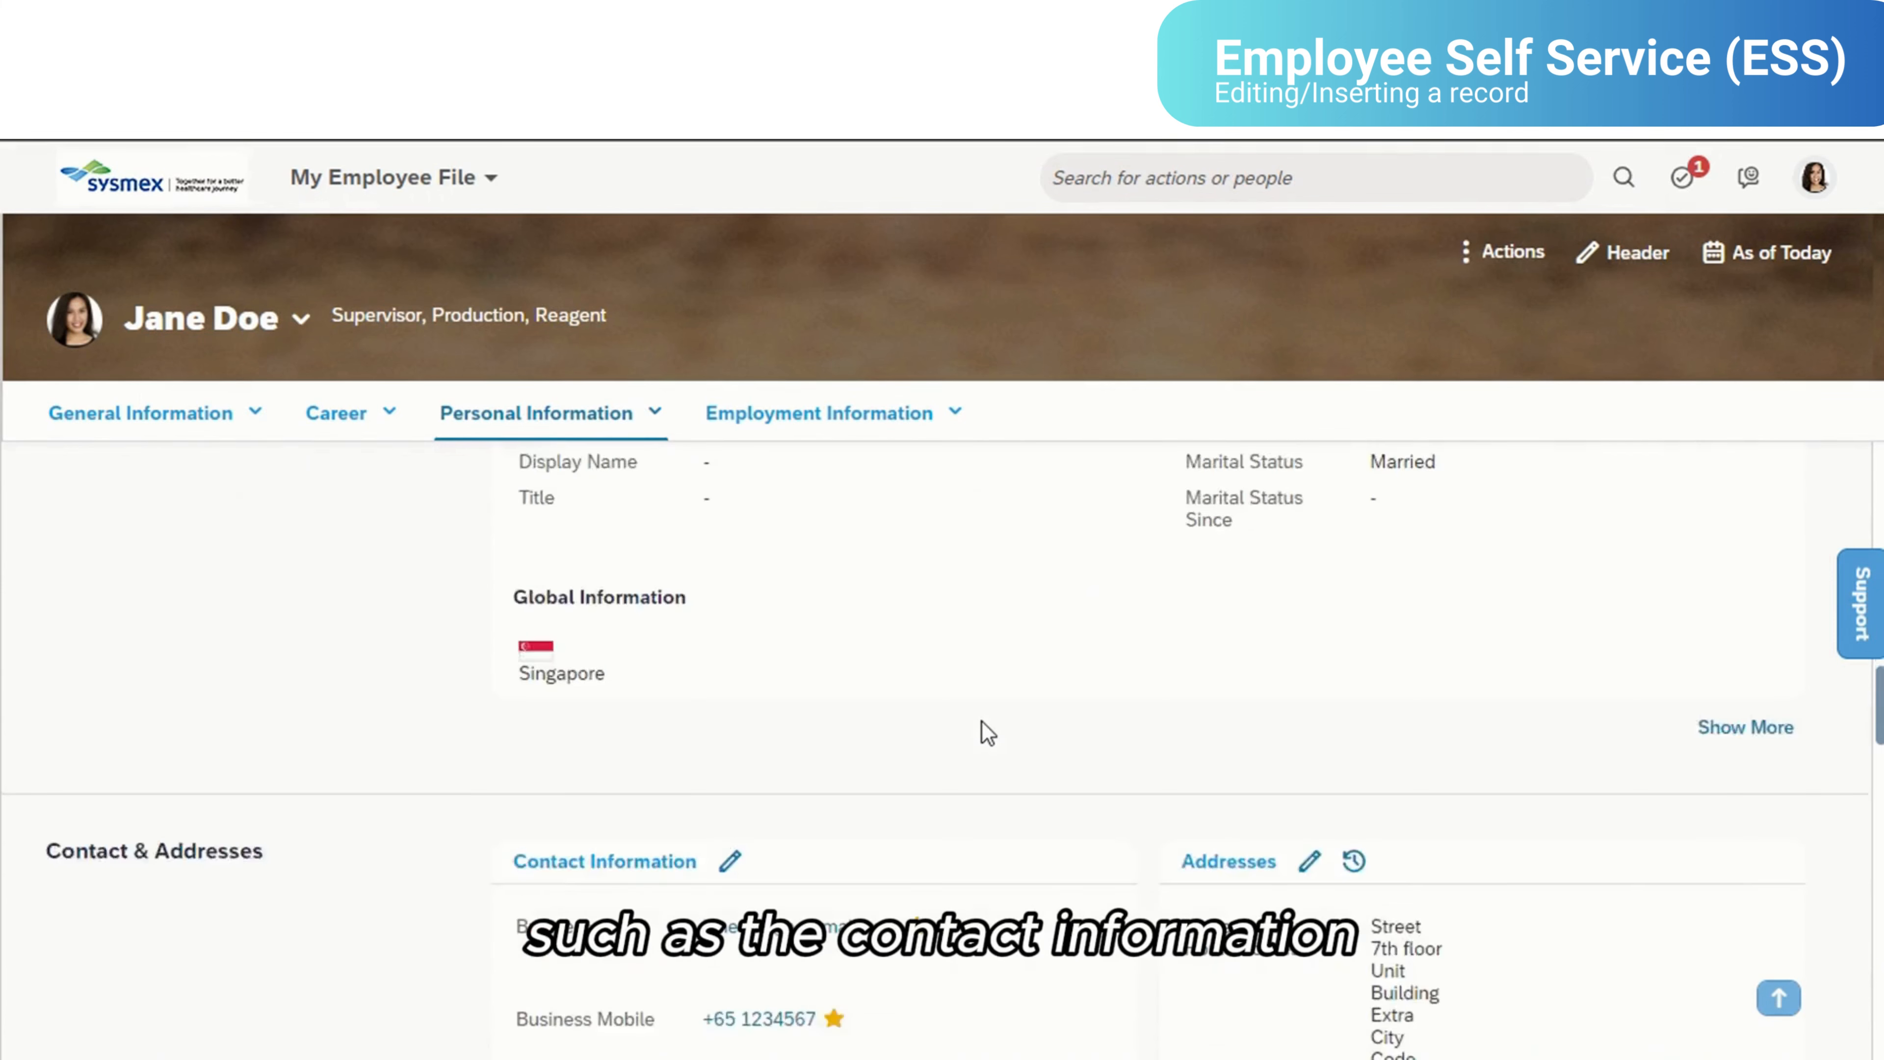
click(732, 591)
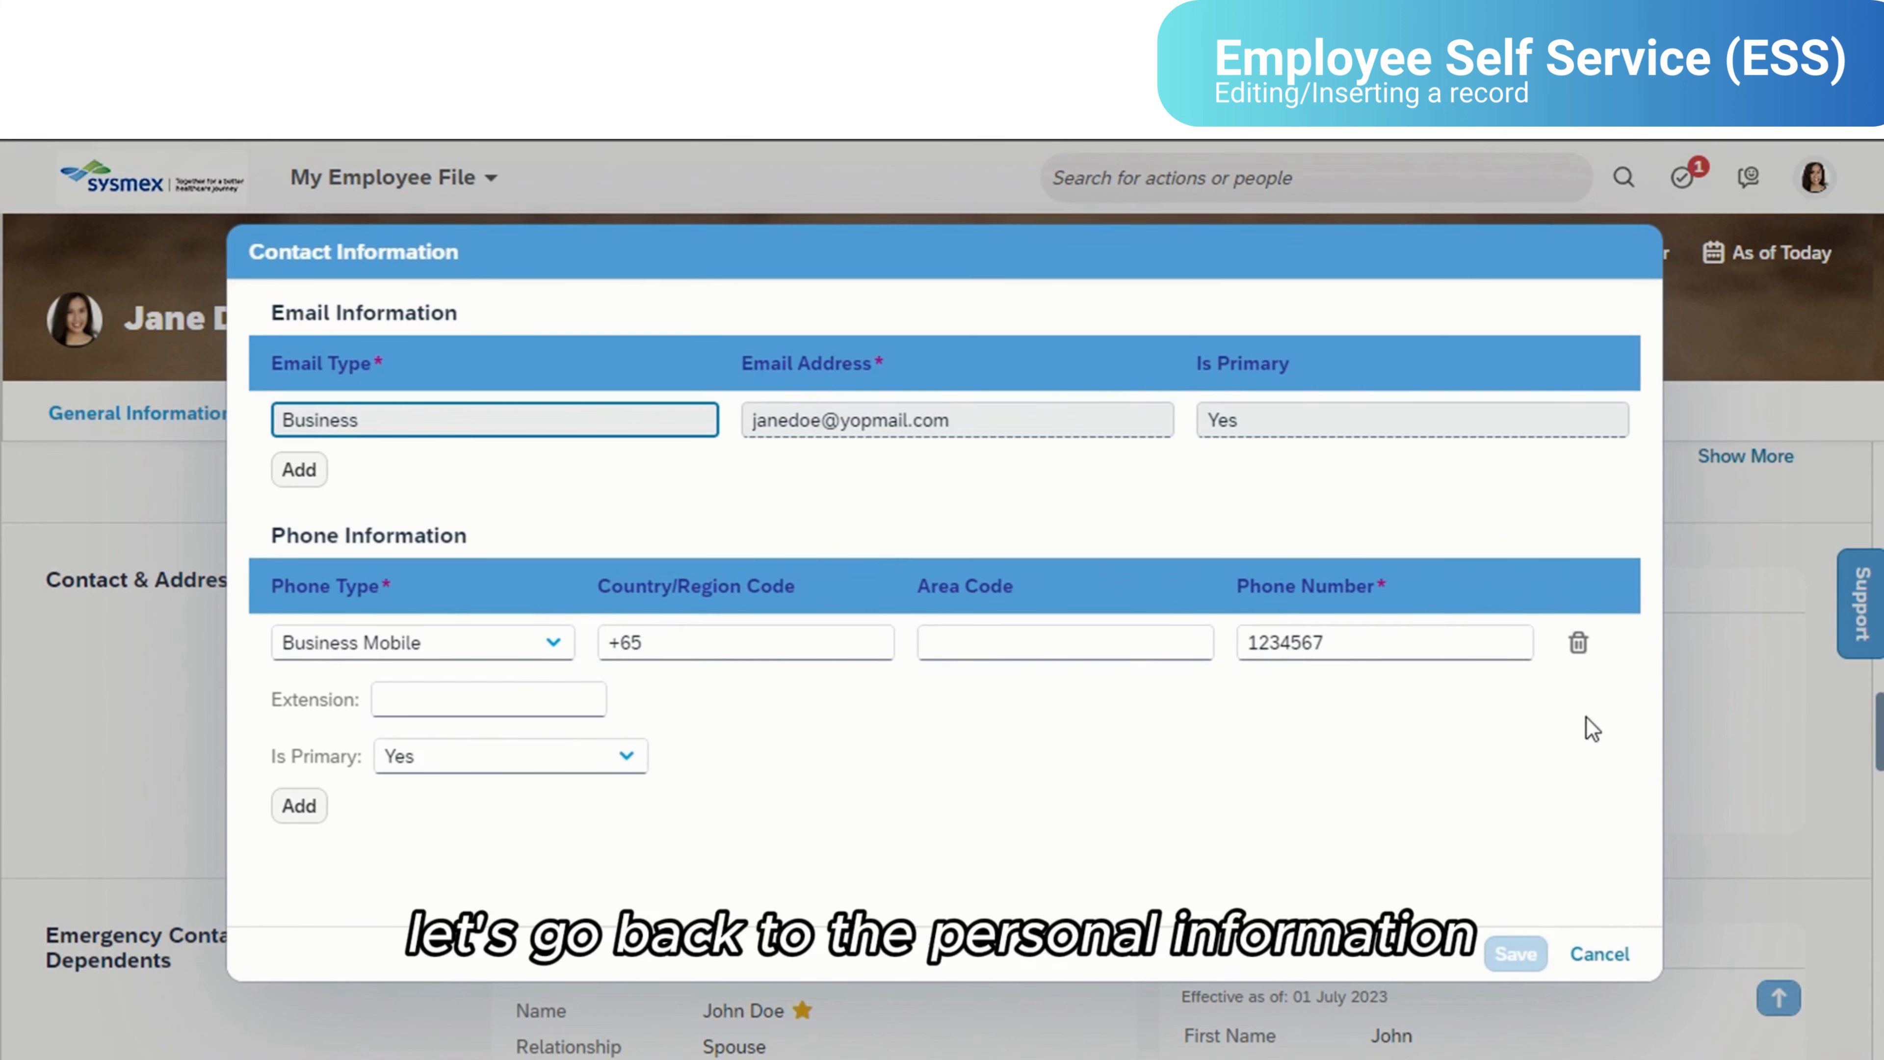
click(1608, 954)
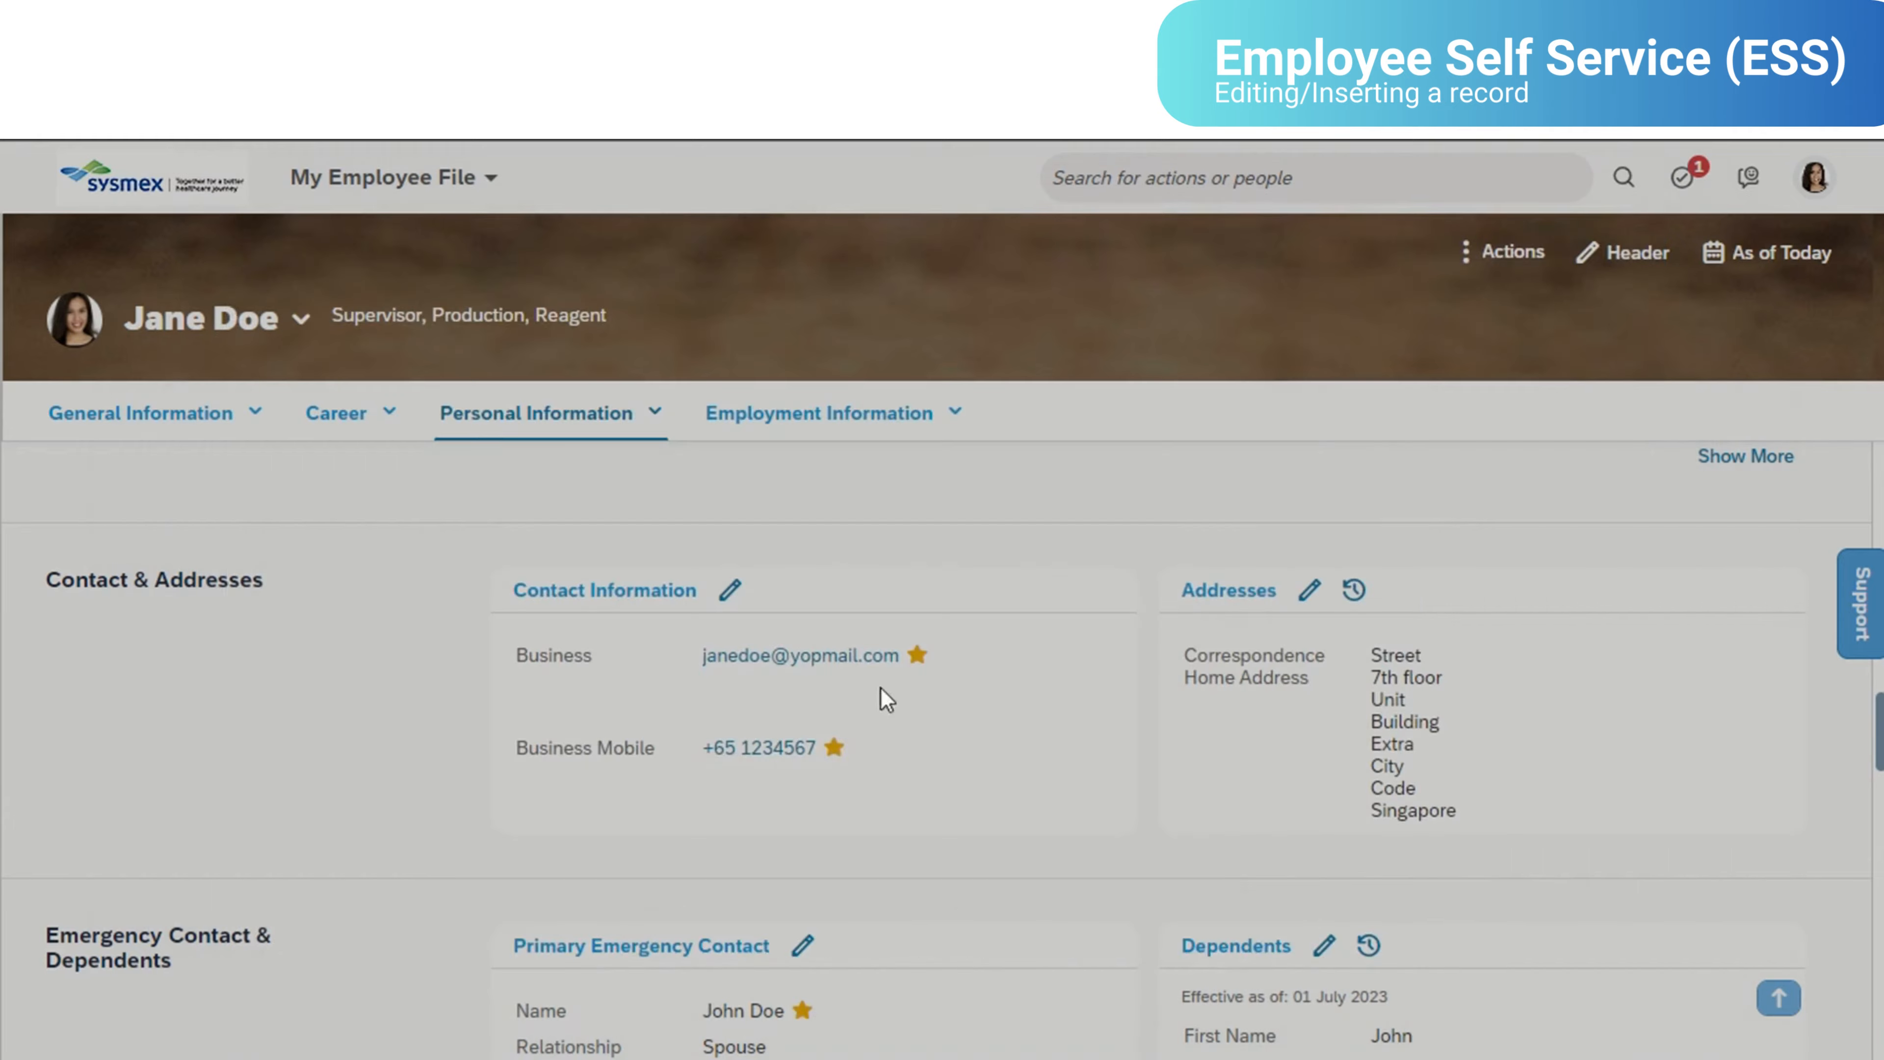
- Start editing the Personal Information record with an effective date of 04 Sep 2023, and expand its additional fields
scroll(876, 754, up, 4)
scroll(816, 753, up, 5)
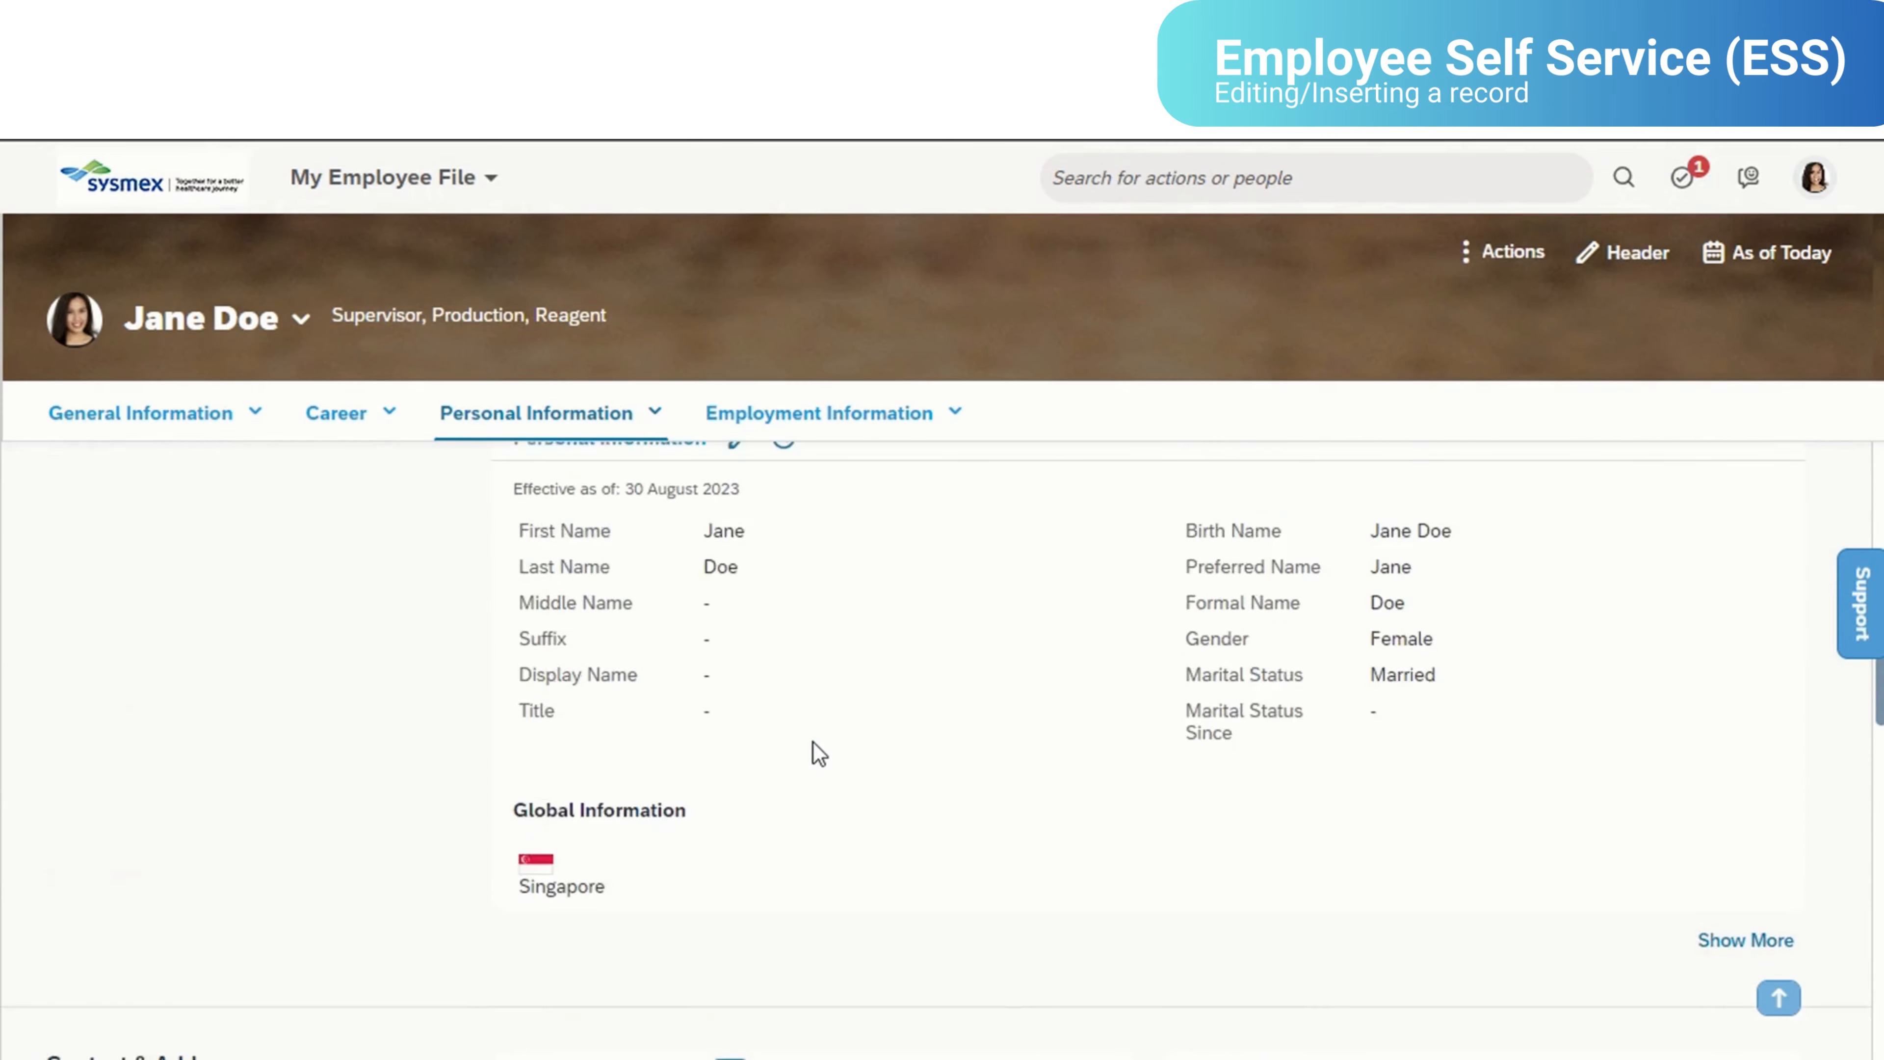
click(739, 646)
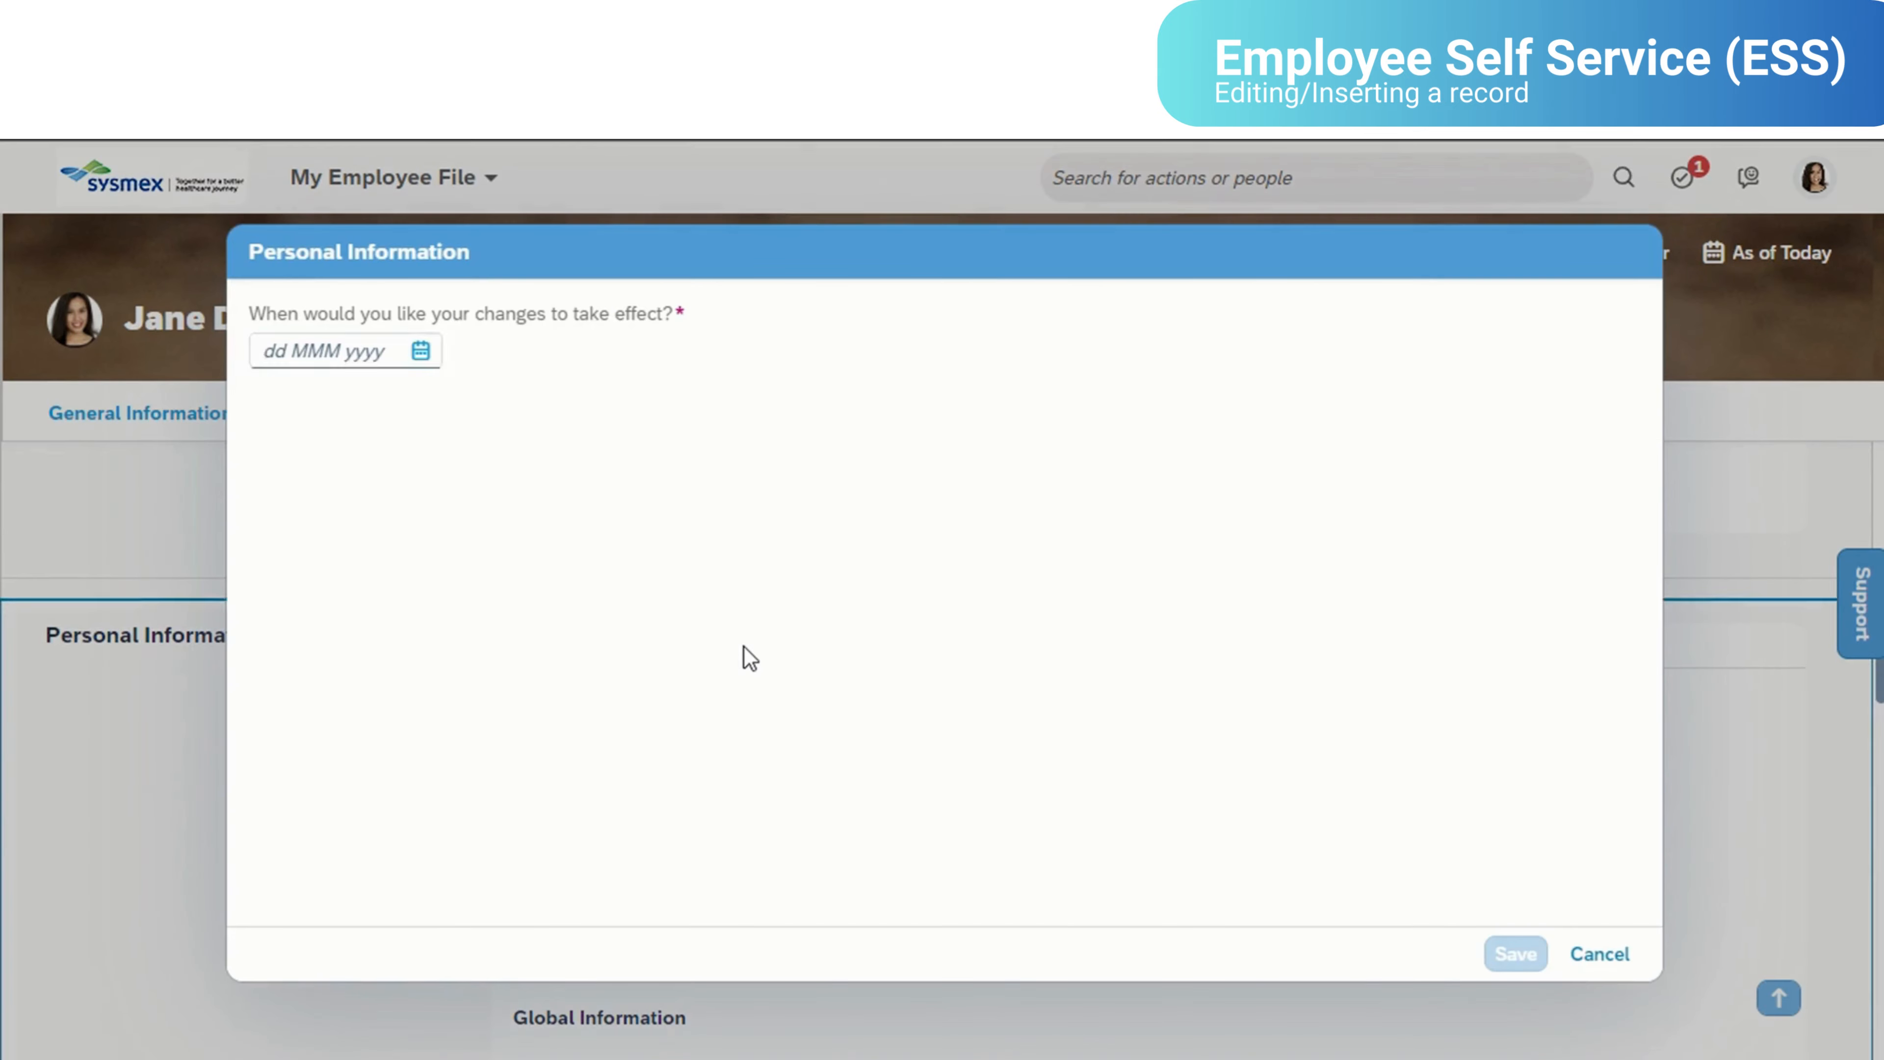
click(421, 352)
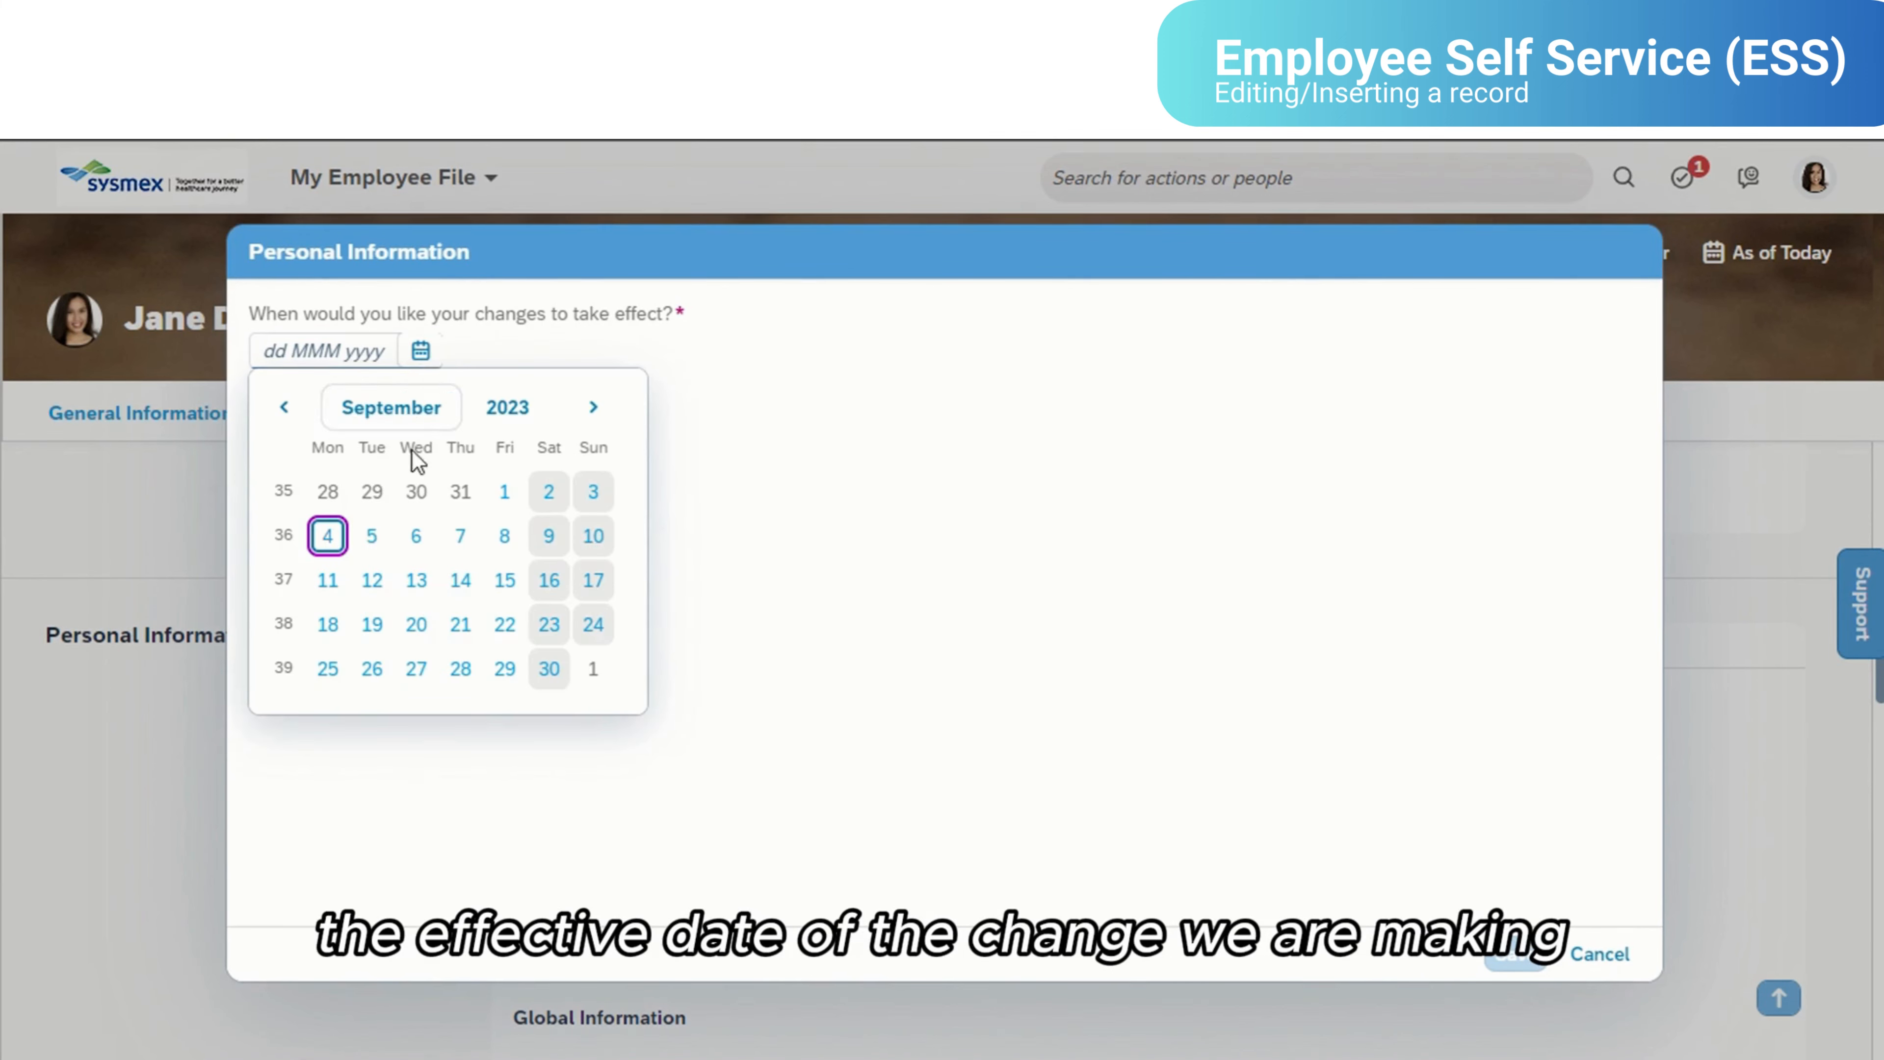
click(329, 417)
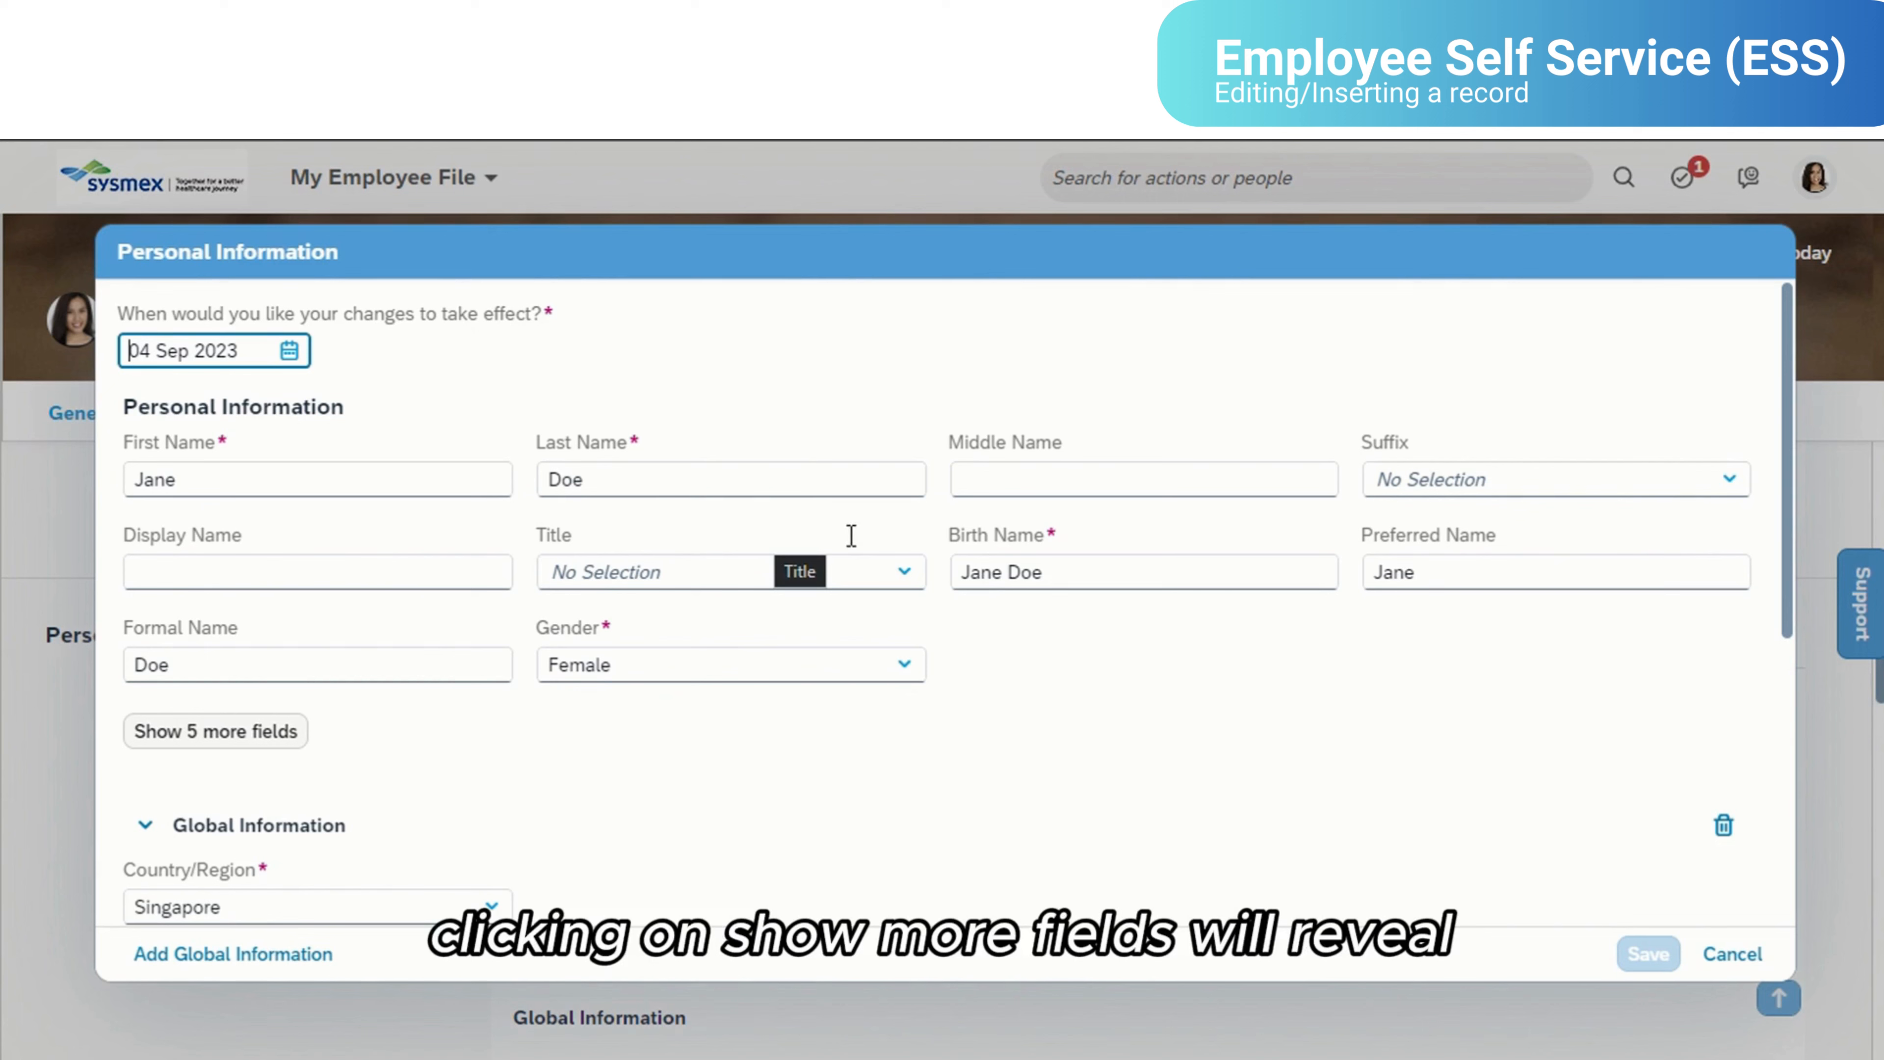
click(252, 734)
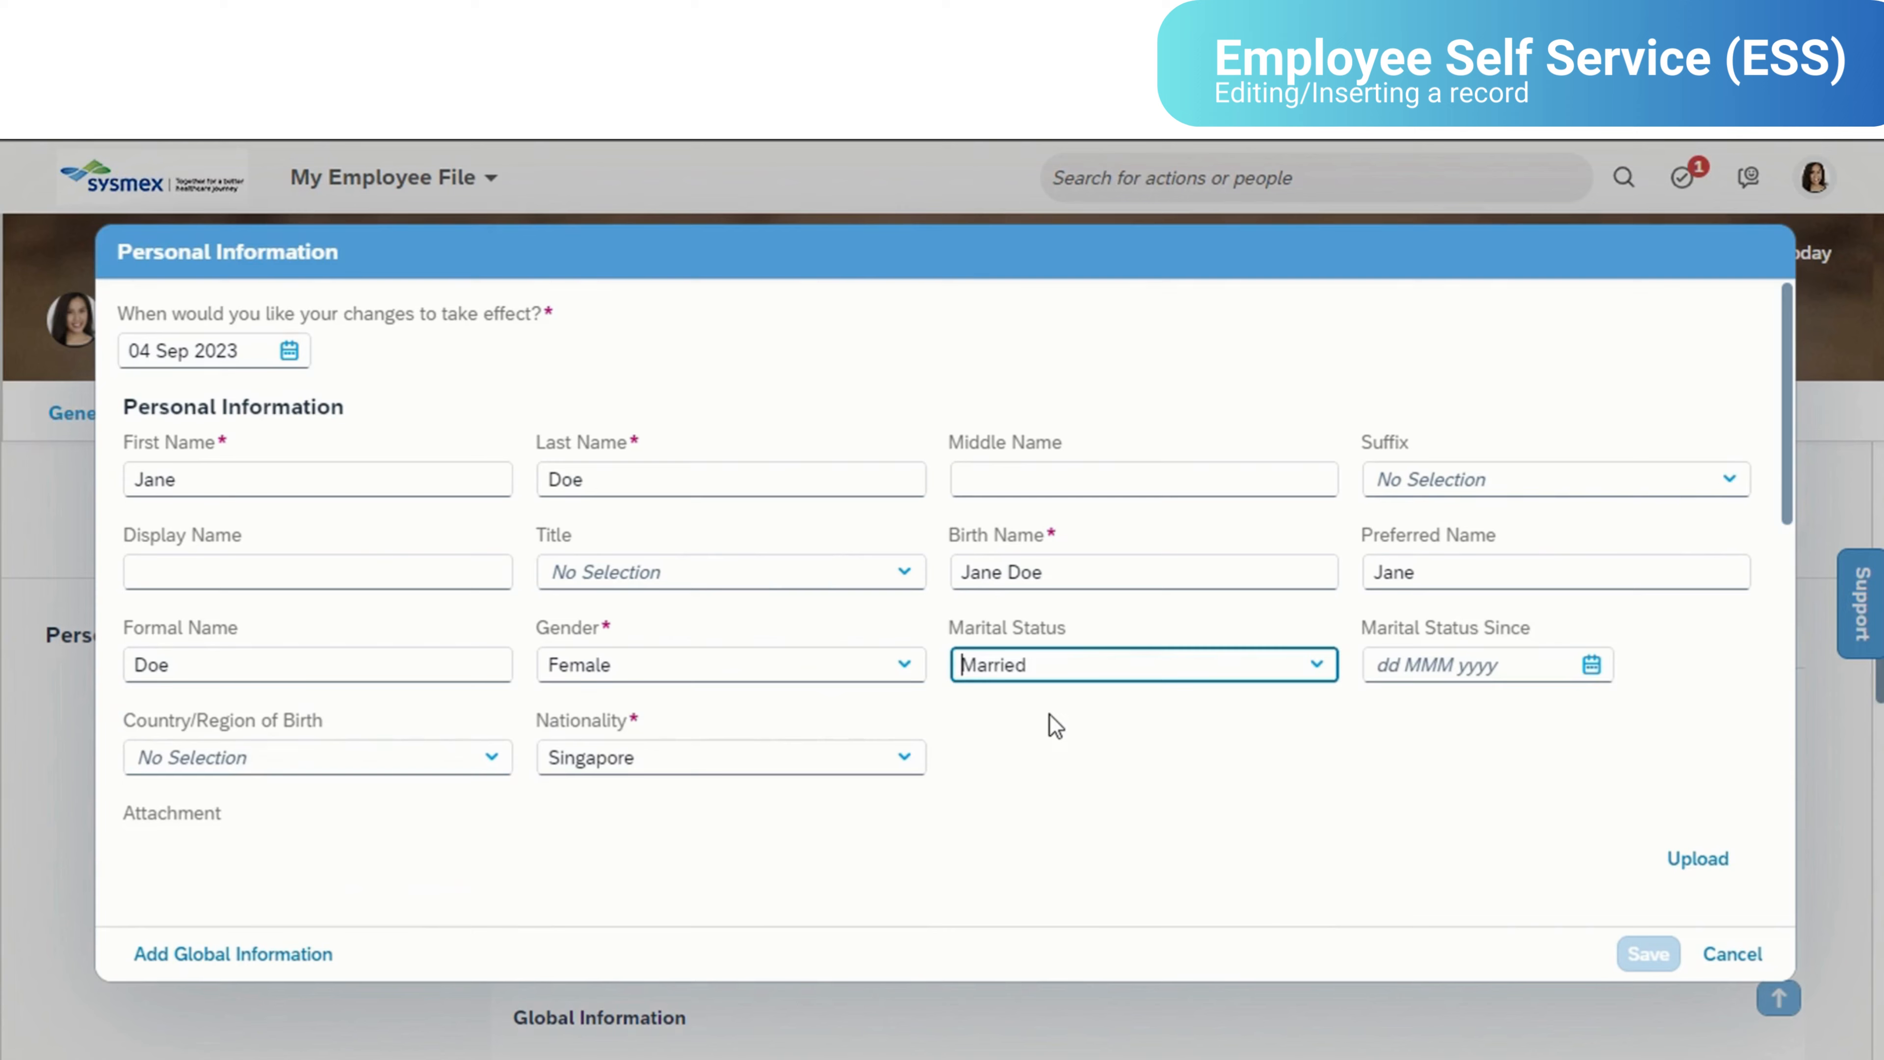
- Switch the Global Information country to Philippines to view its fields, and set it back to Singapore
scroll(1053, 724, down, 3)
scroll(1049, 714, down, 10)
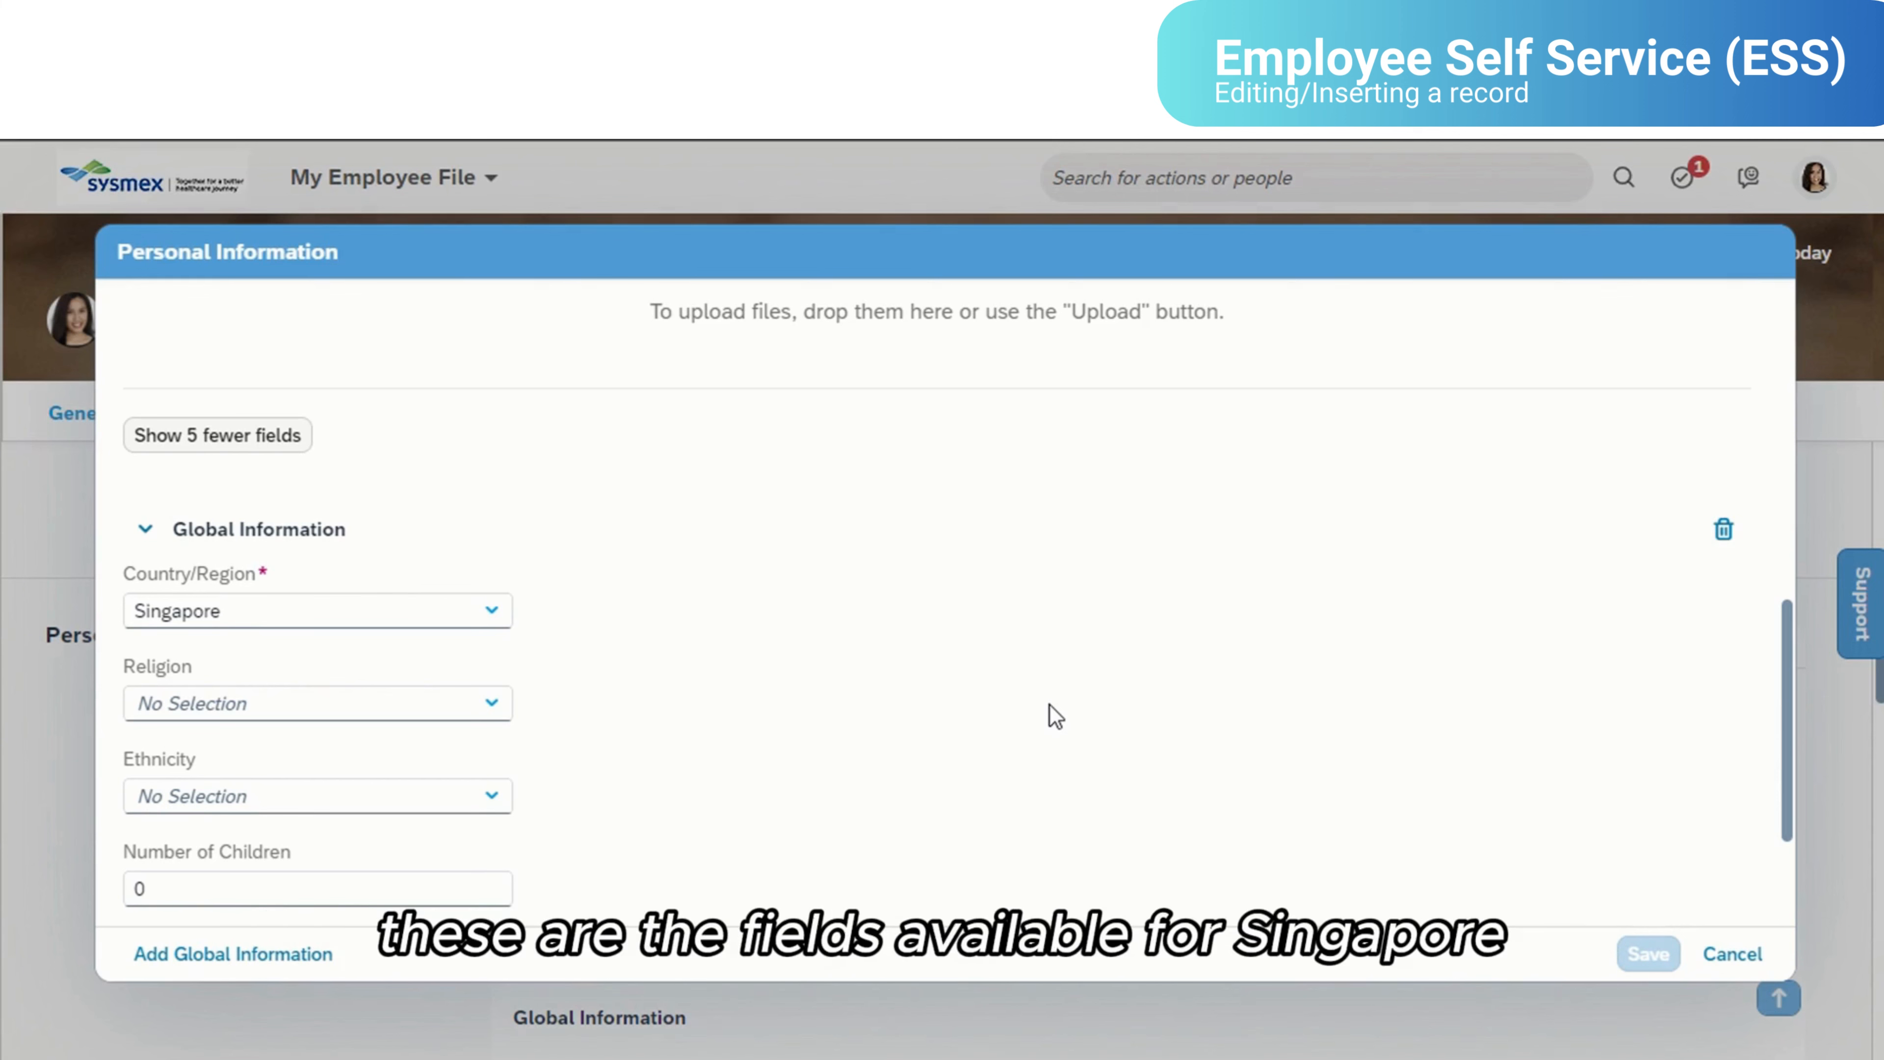
scroll(703, 598, down, 3)
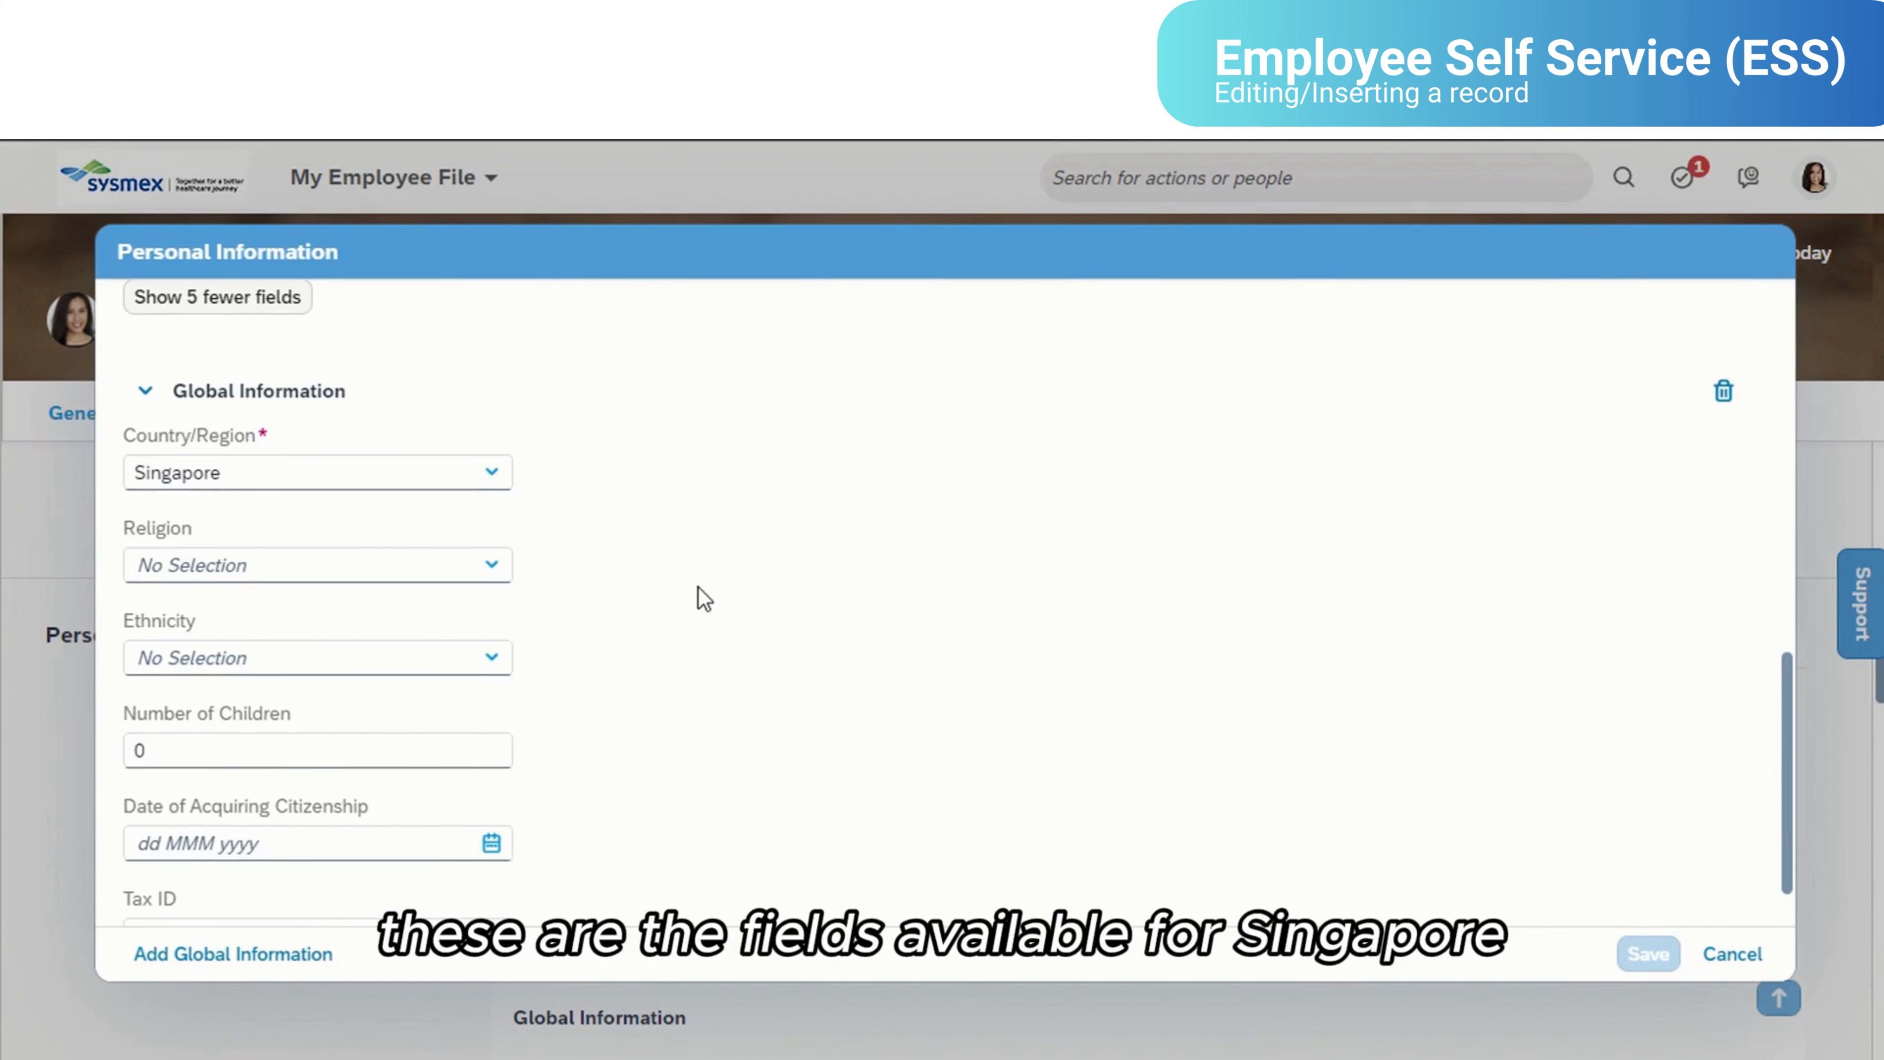
click(491, 401)
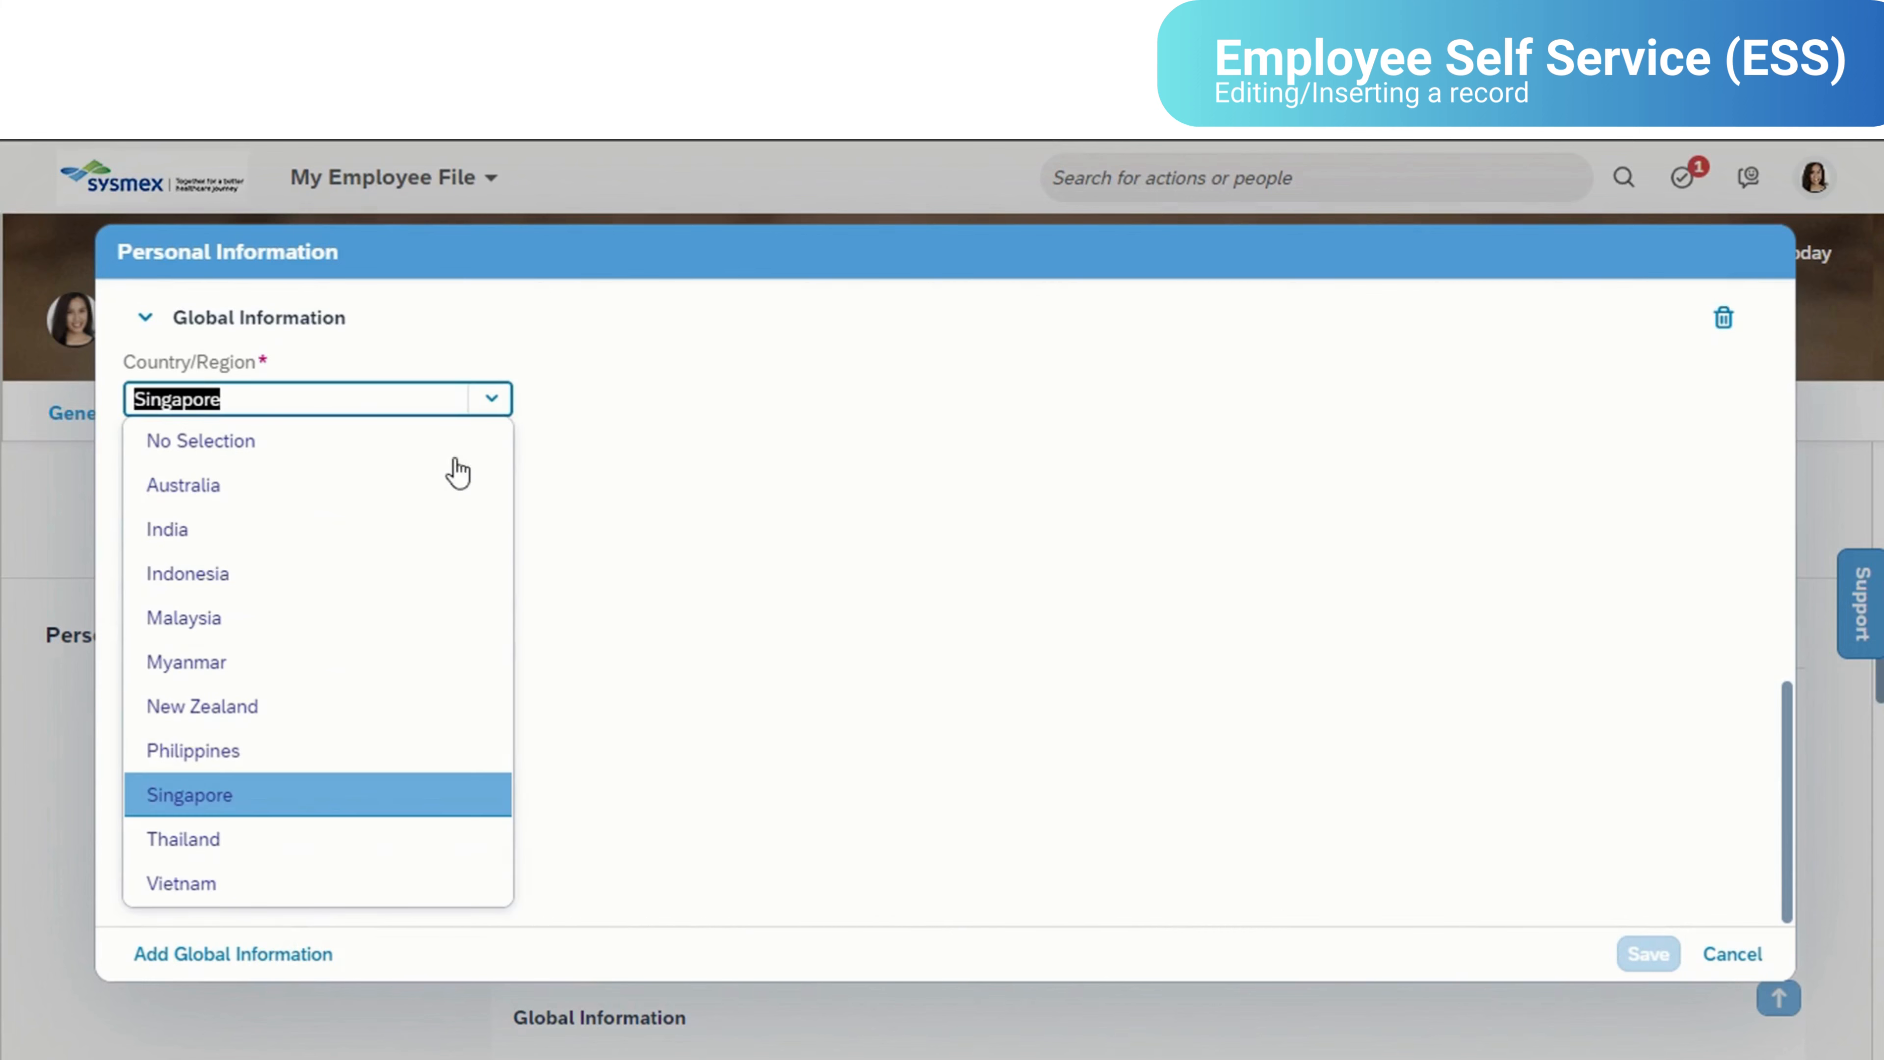
click(399, 747)
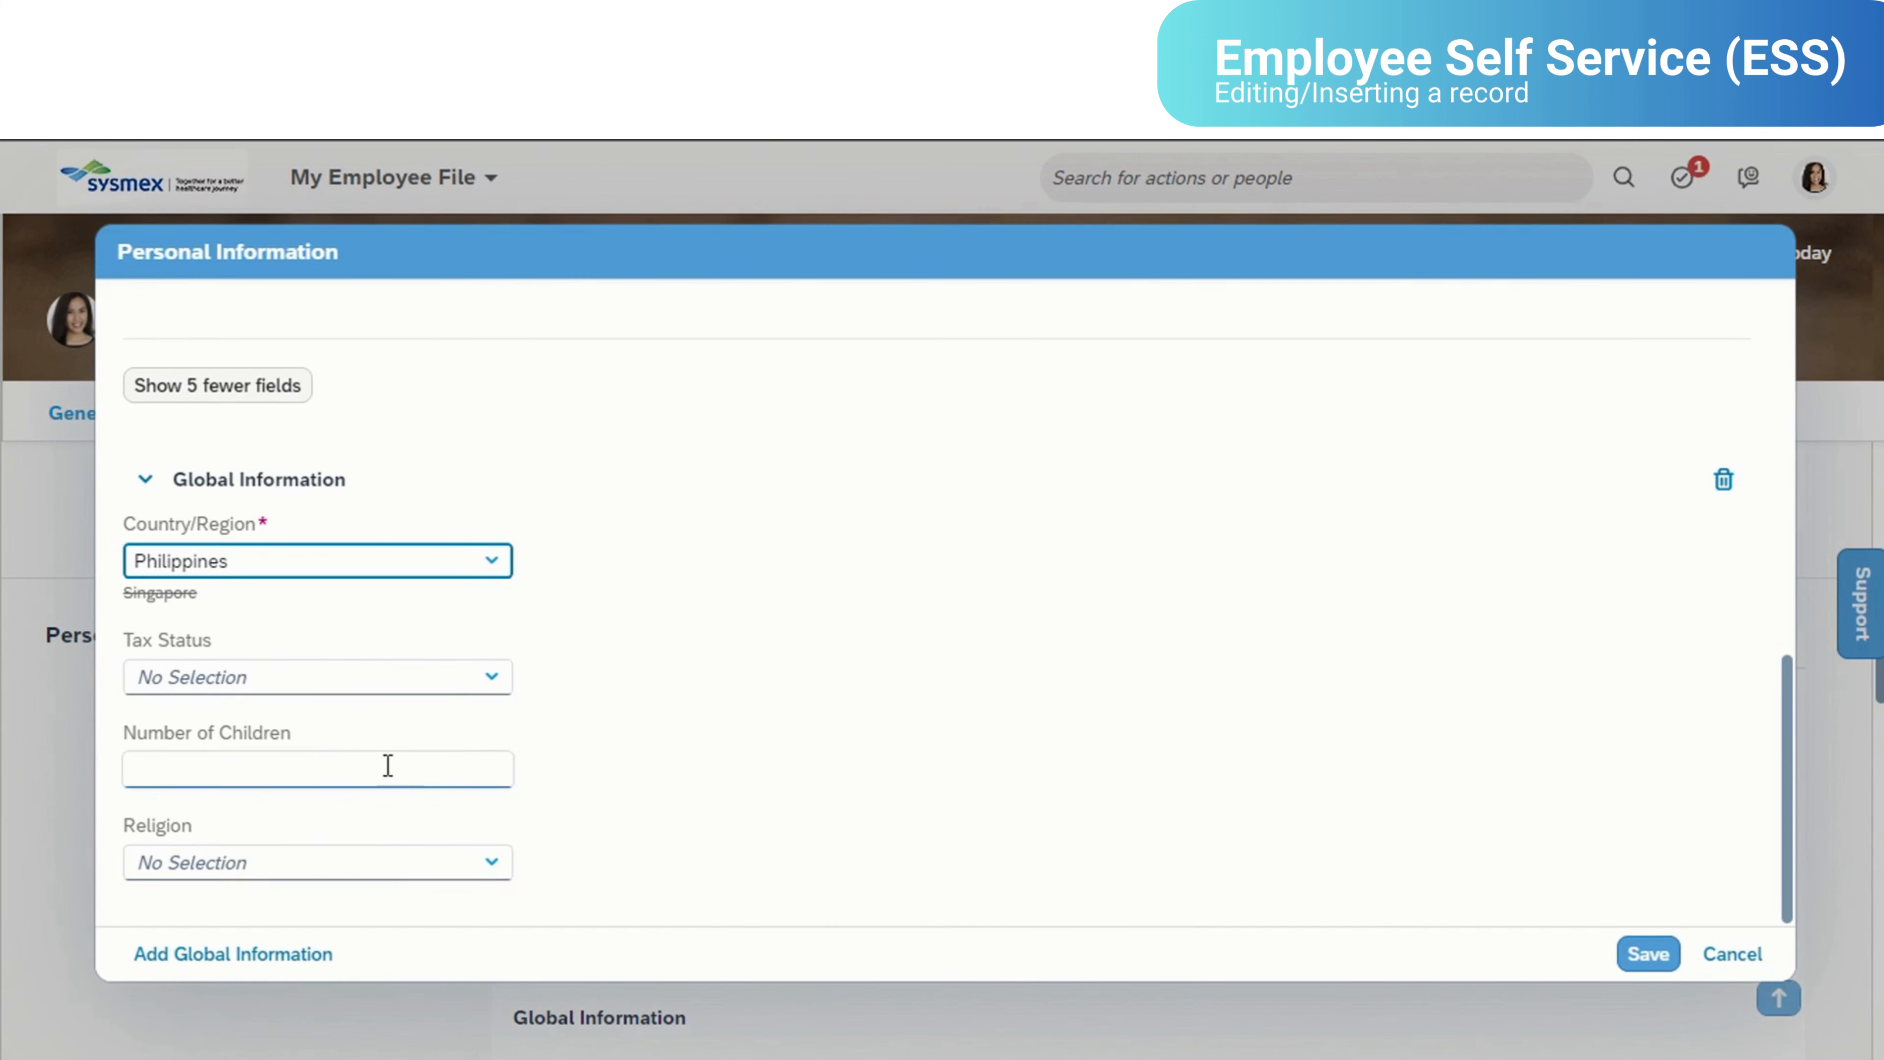
click(489, 560)
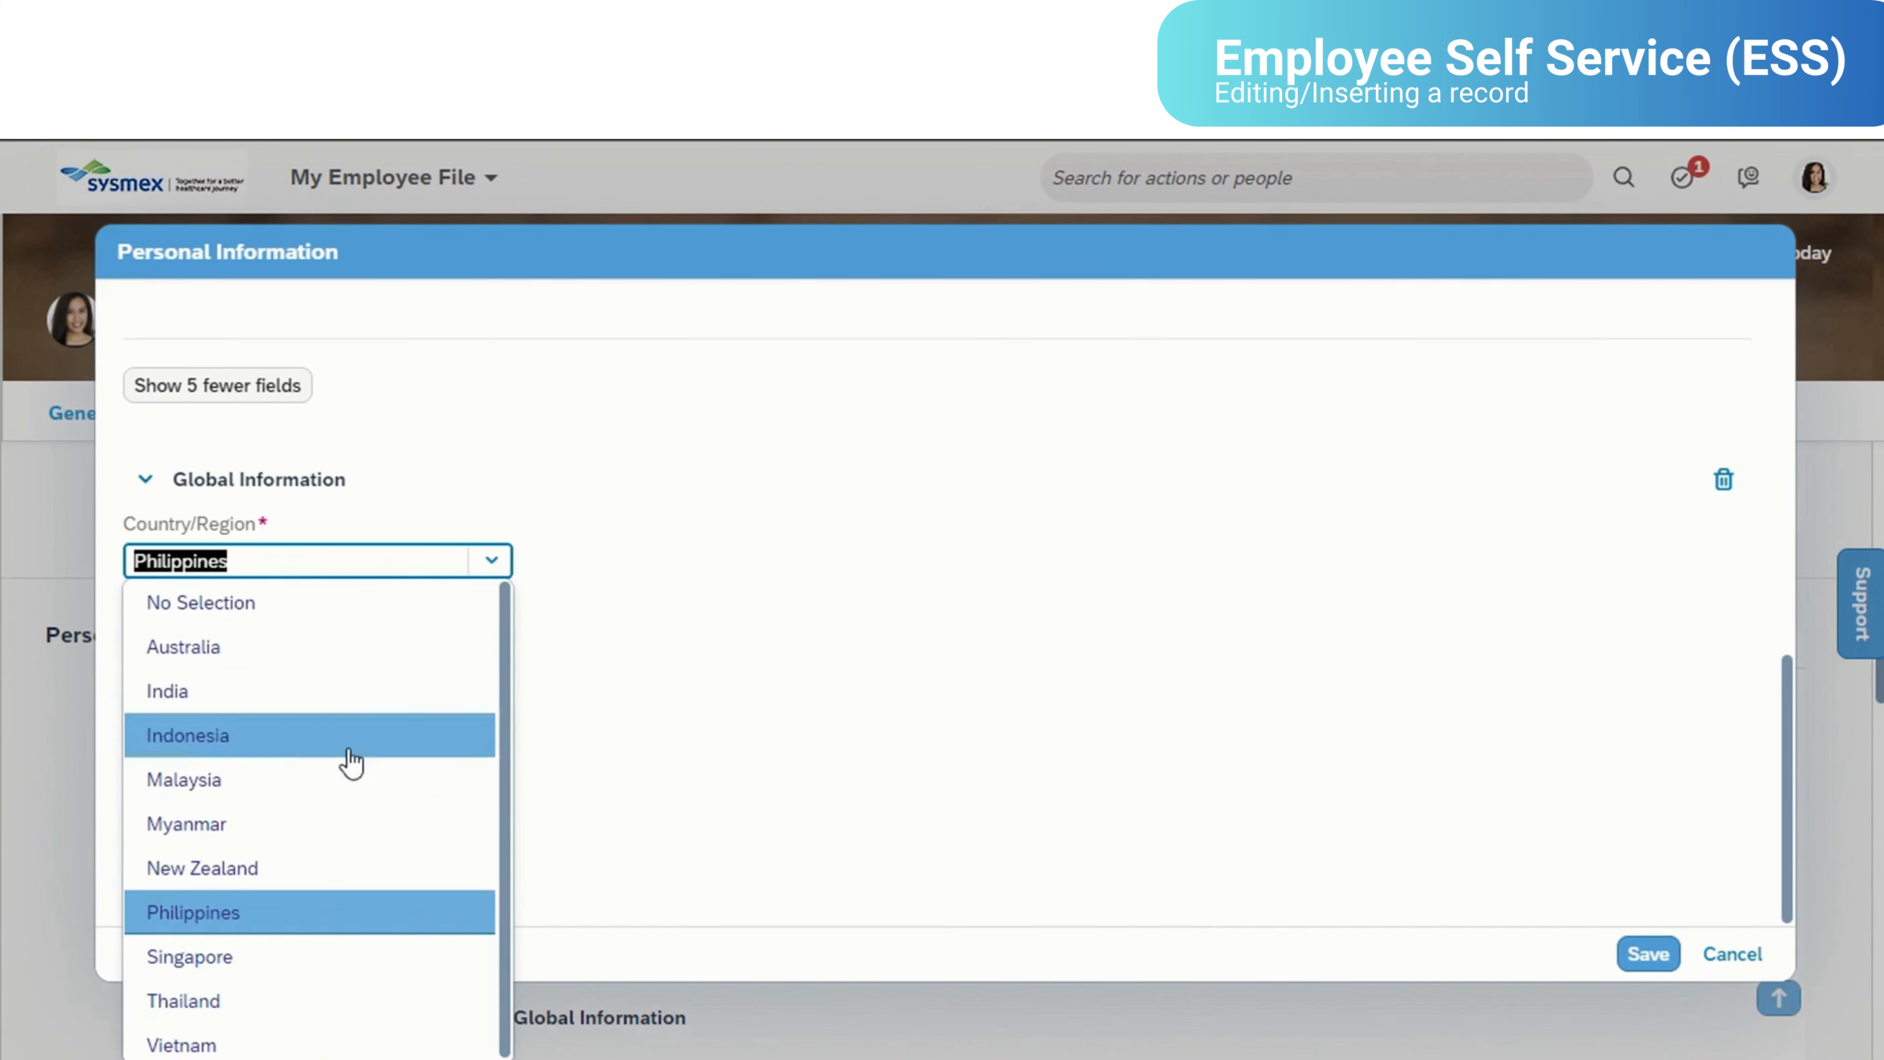
click(335, 957)
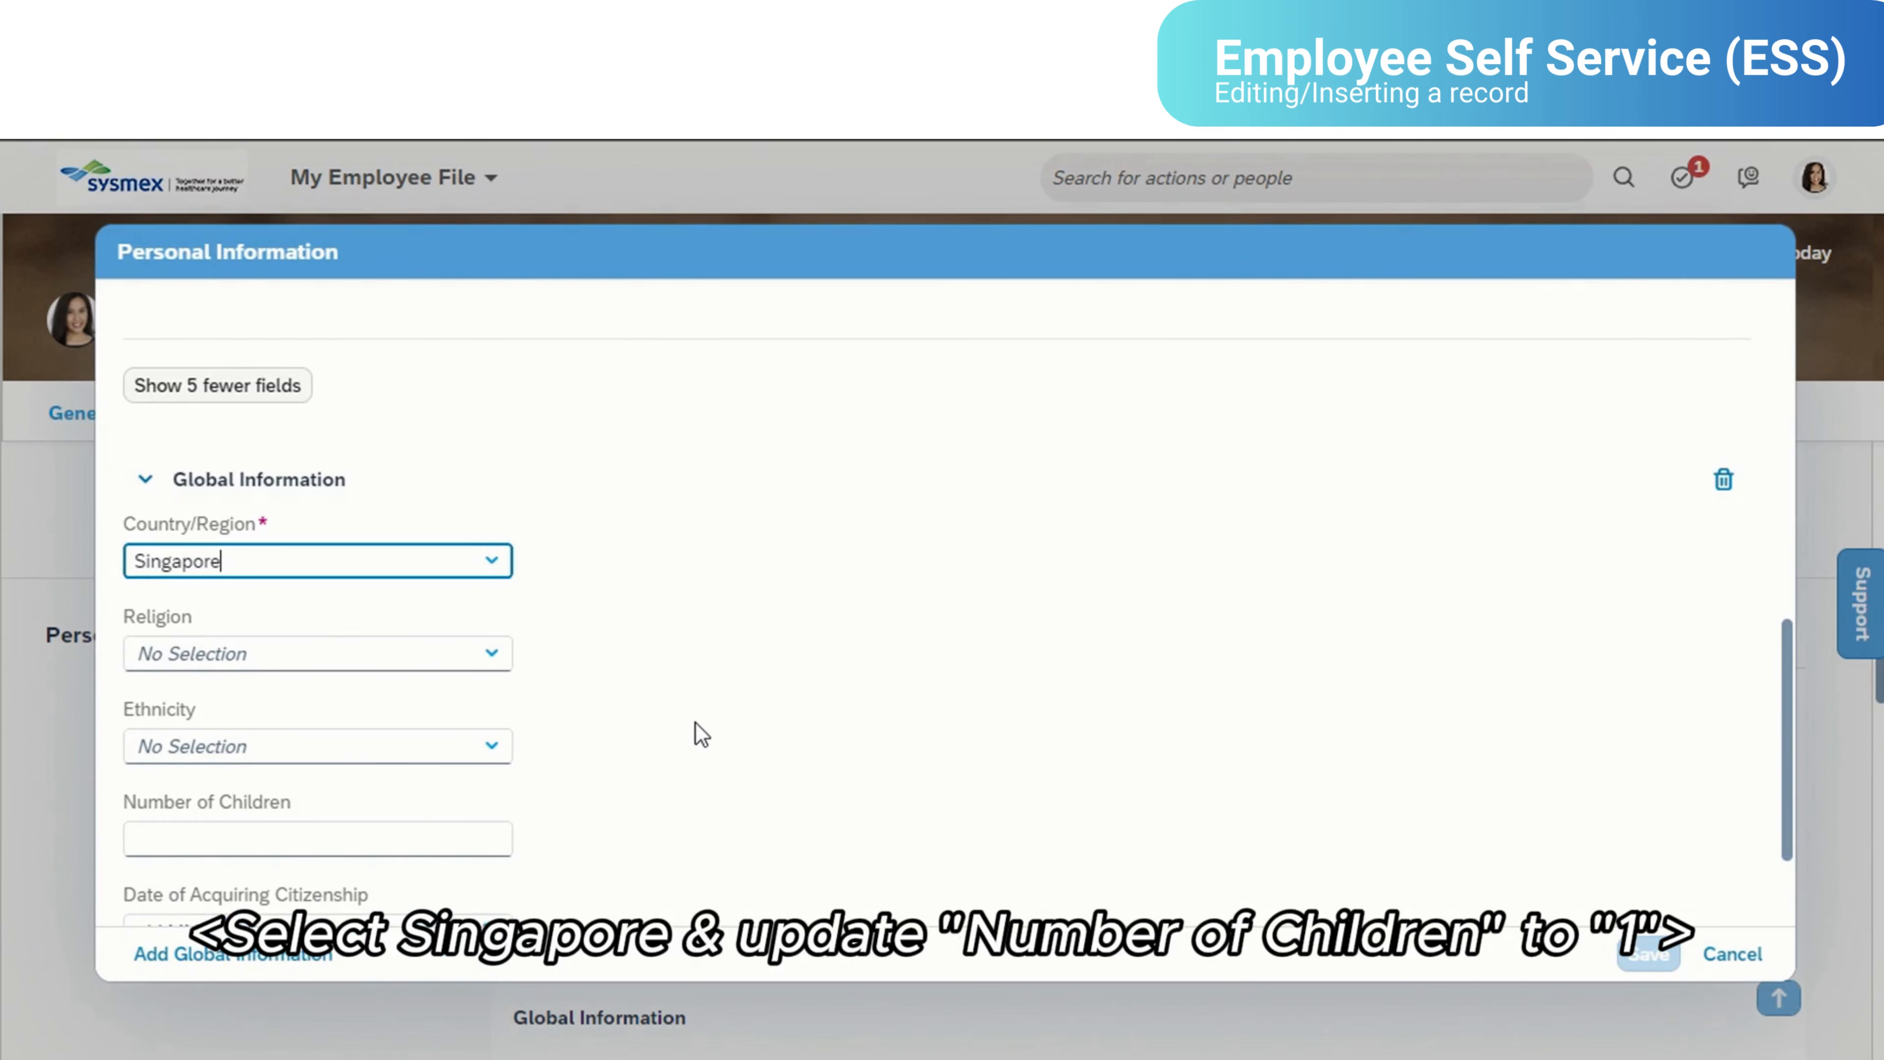
- Set the number of children to 1 in the Singapore Global Information
scroll(519, 705, down, 2)
click(345, 683)
text(1)
click(1163, 724)
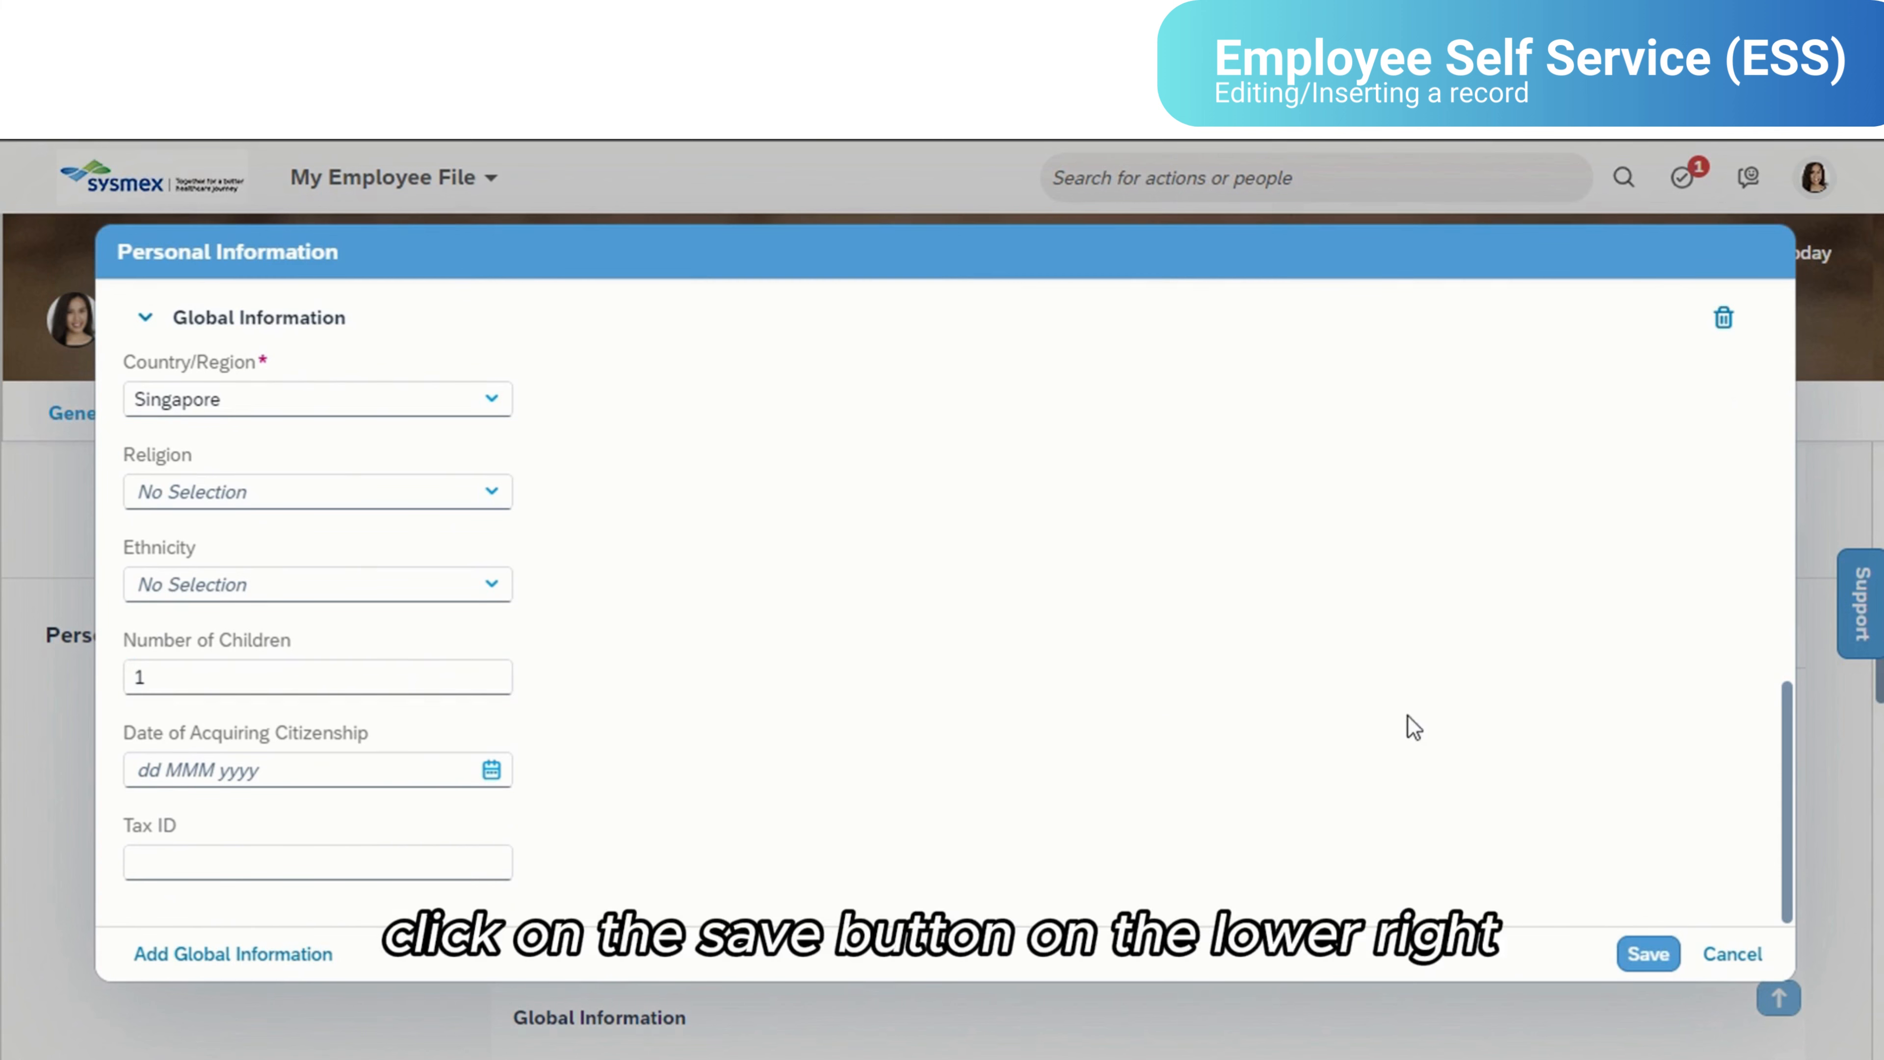
- Save the Personal Information change, show the workflow participants, and confirm the request
click(1648, 956)
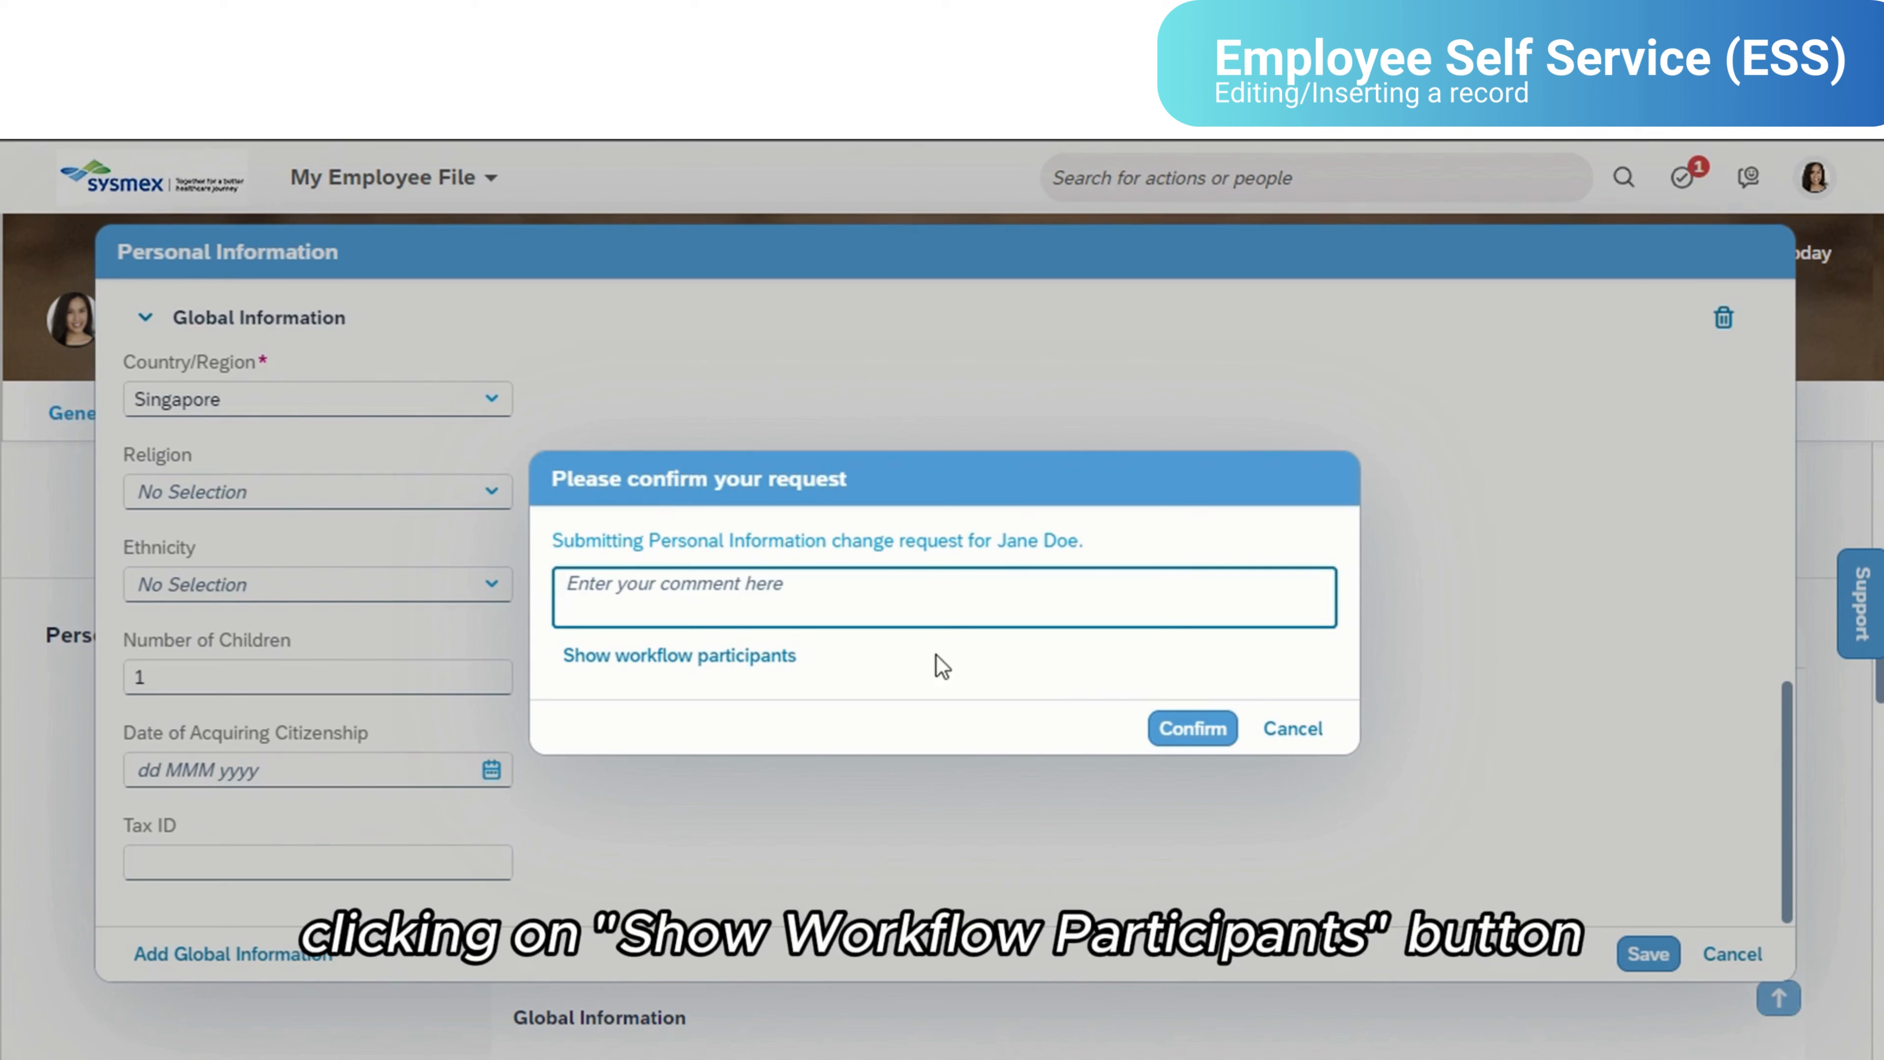
click(766, 668)
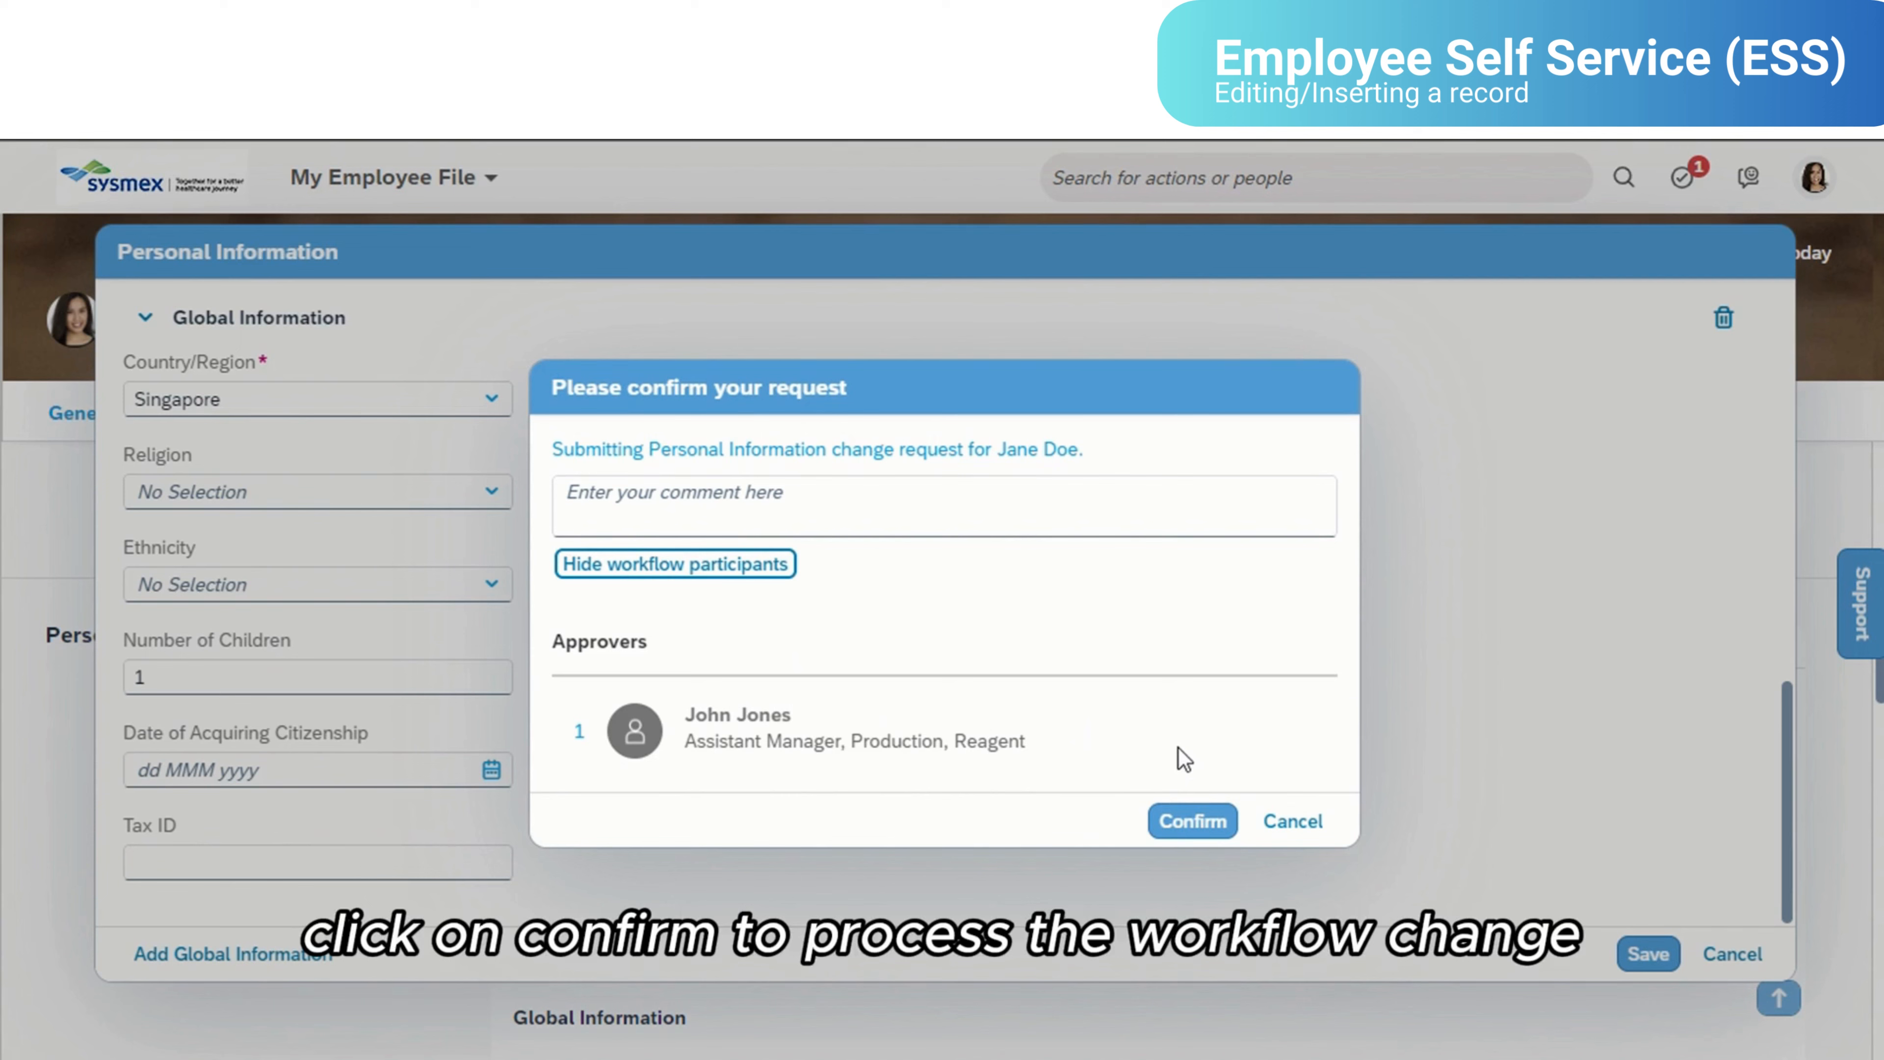
click(1187, 820)
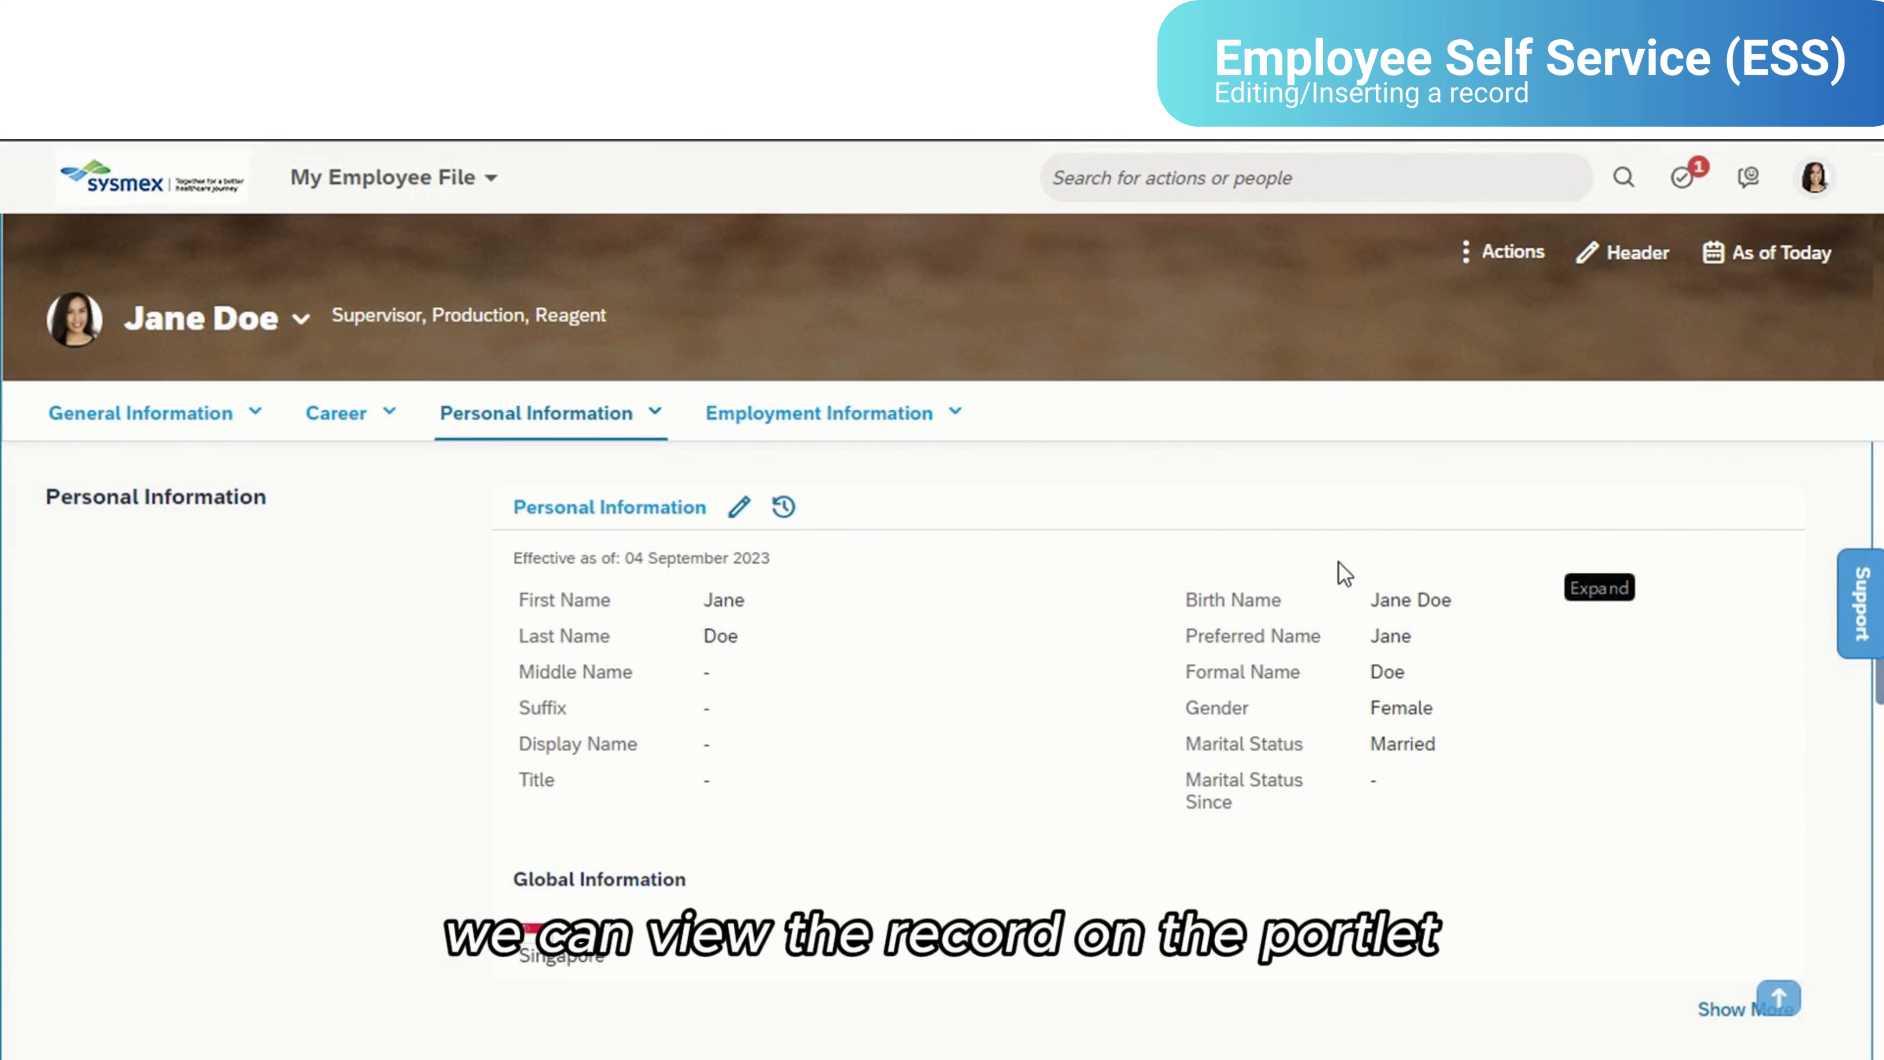
- Expand the Personal Information portlet and check the number of children under Global Information
scroll(1627, 715, down, 2)
click(1769, 875)
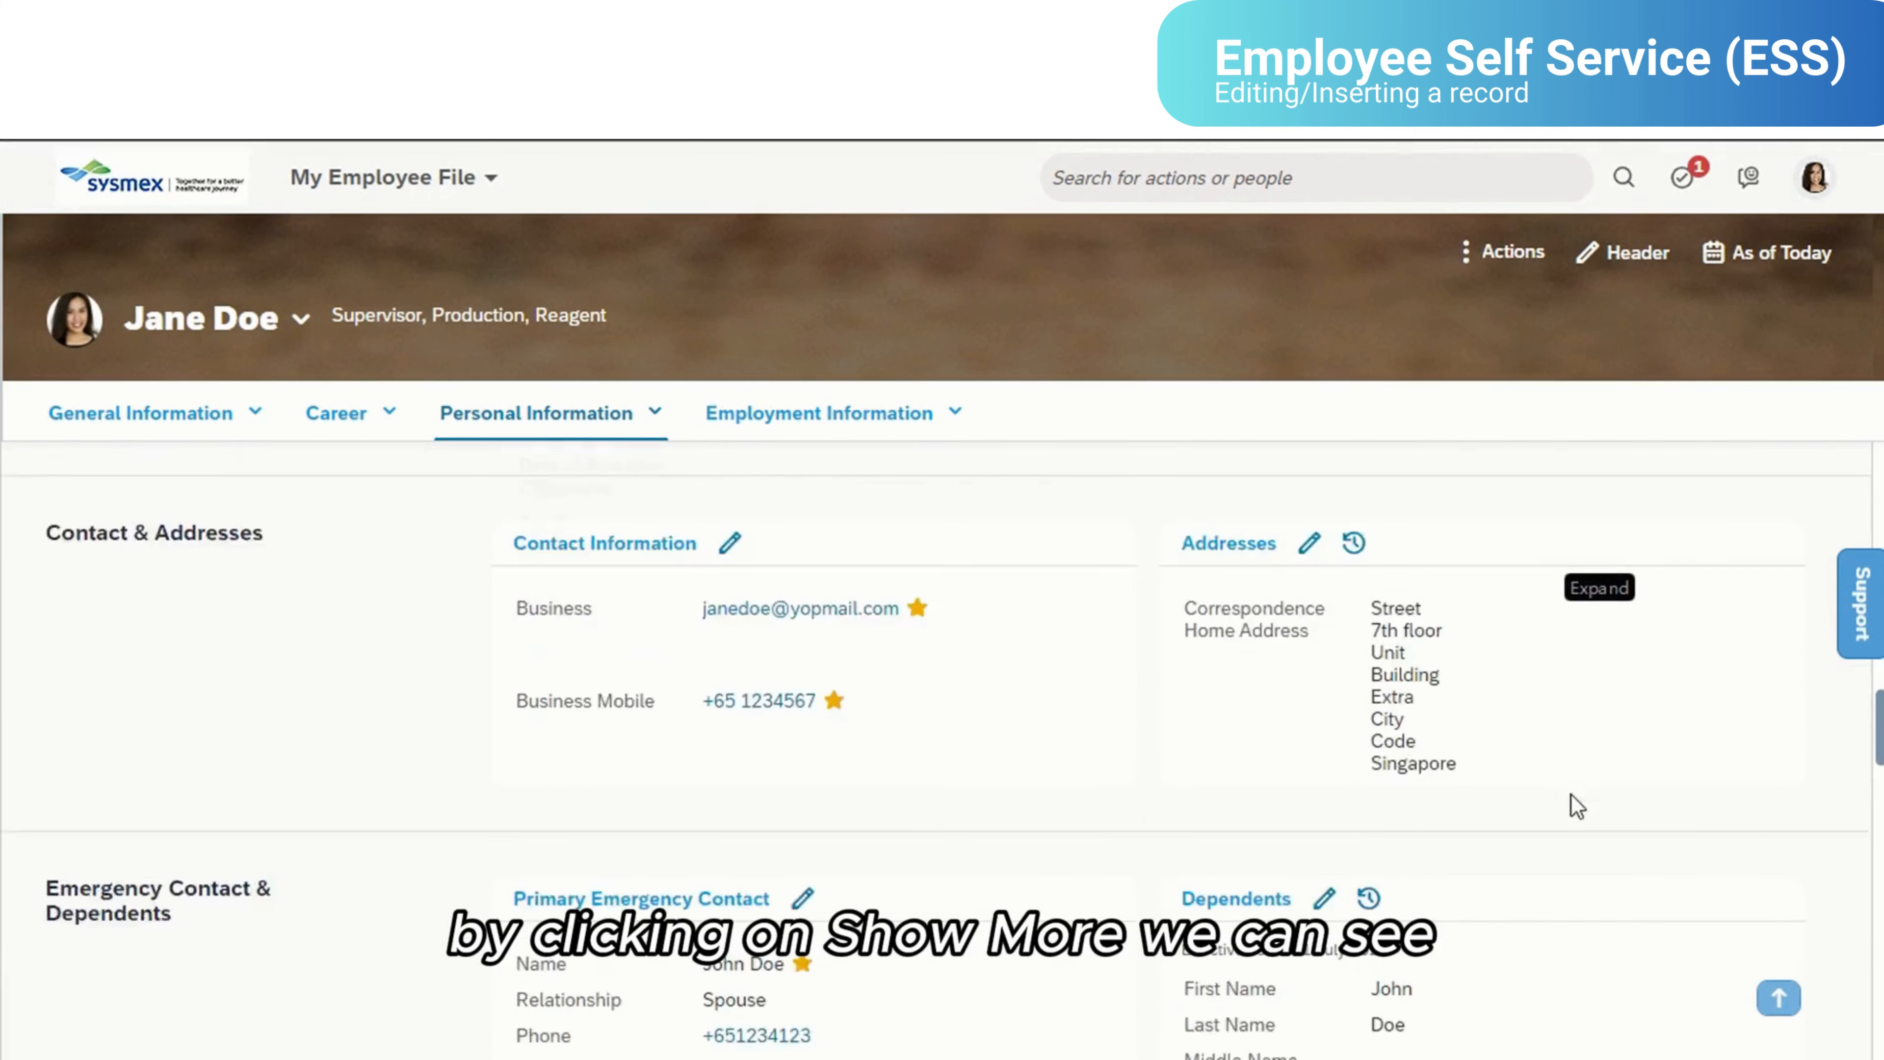
scroll(783, 668, up, 7)
scroll(746, 760, down, 3)
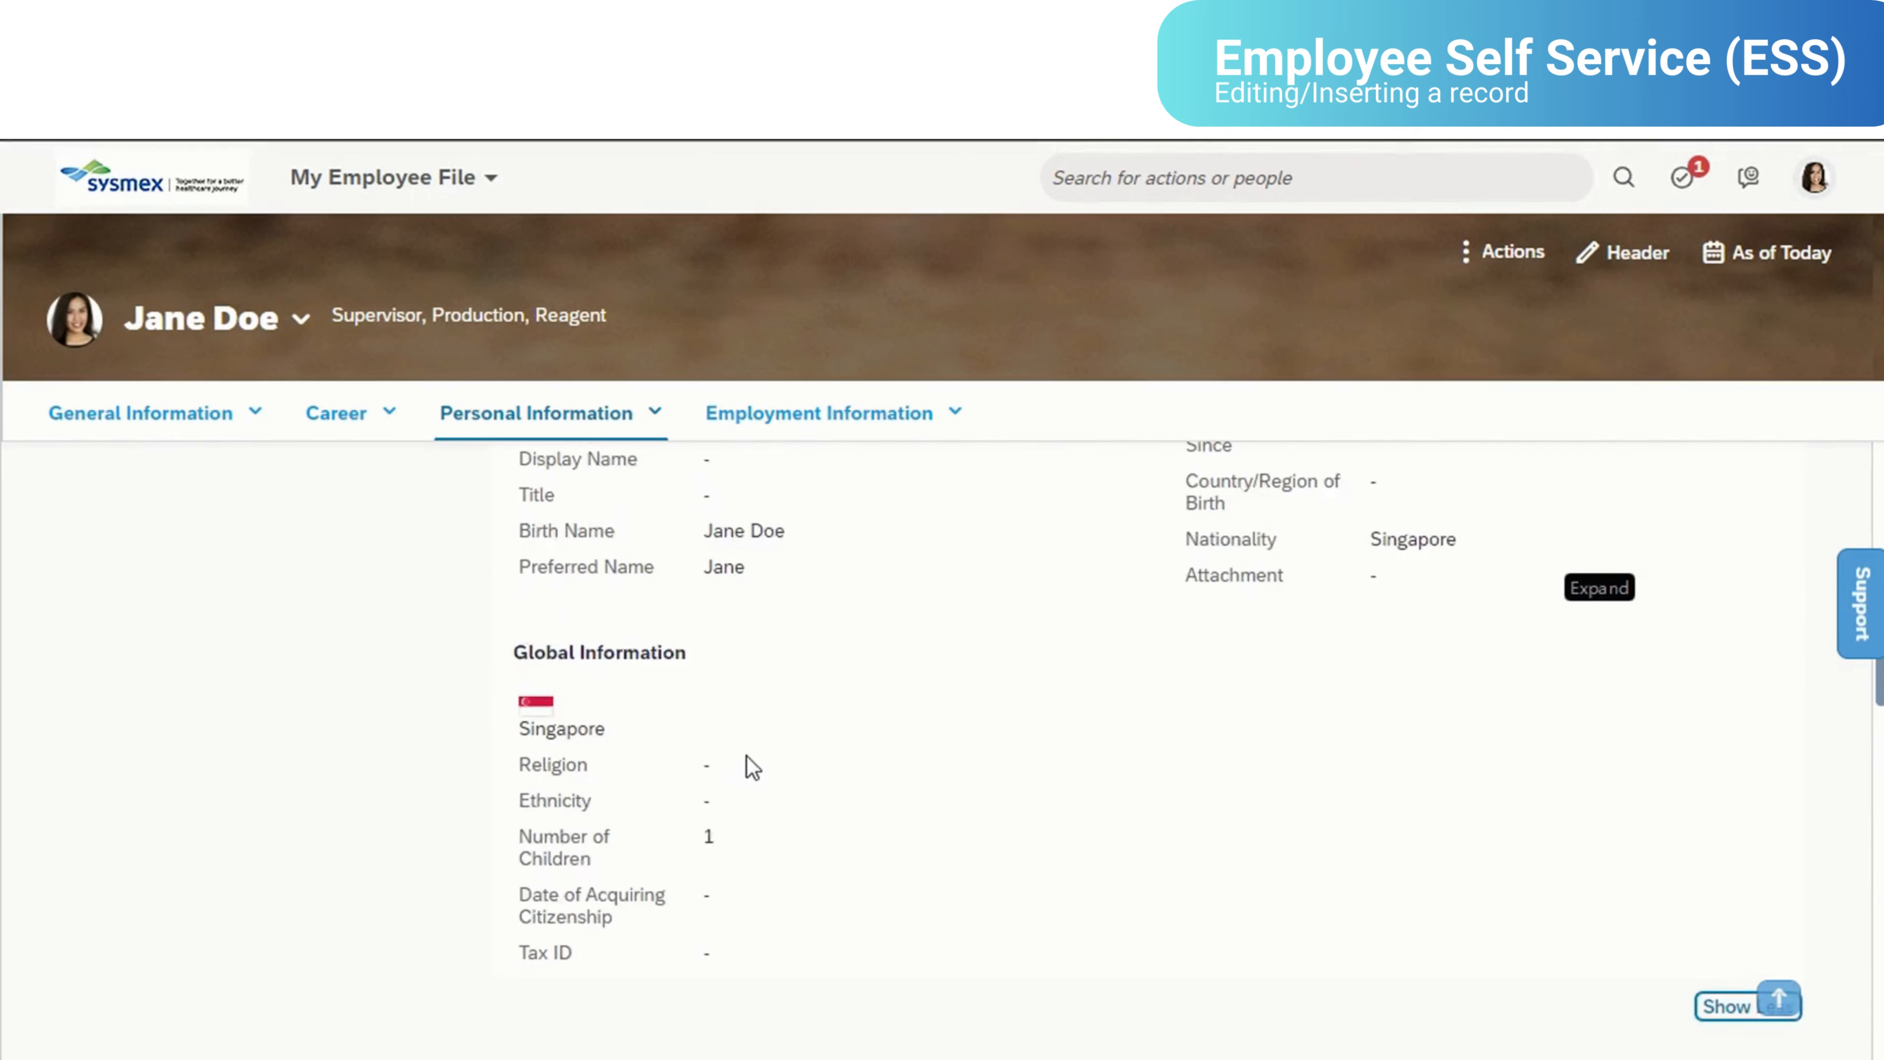
scroll(748, 757, down, 1)
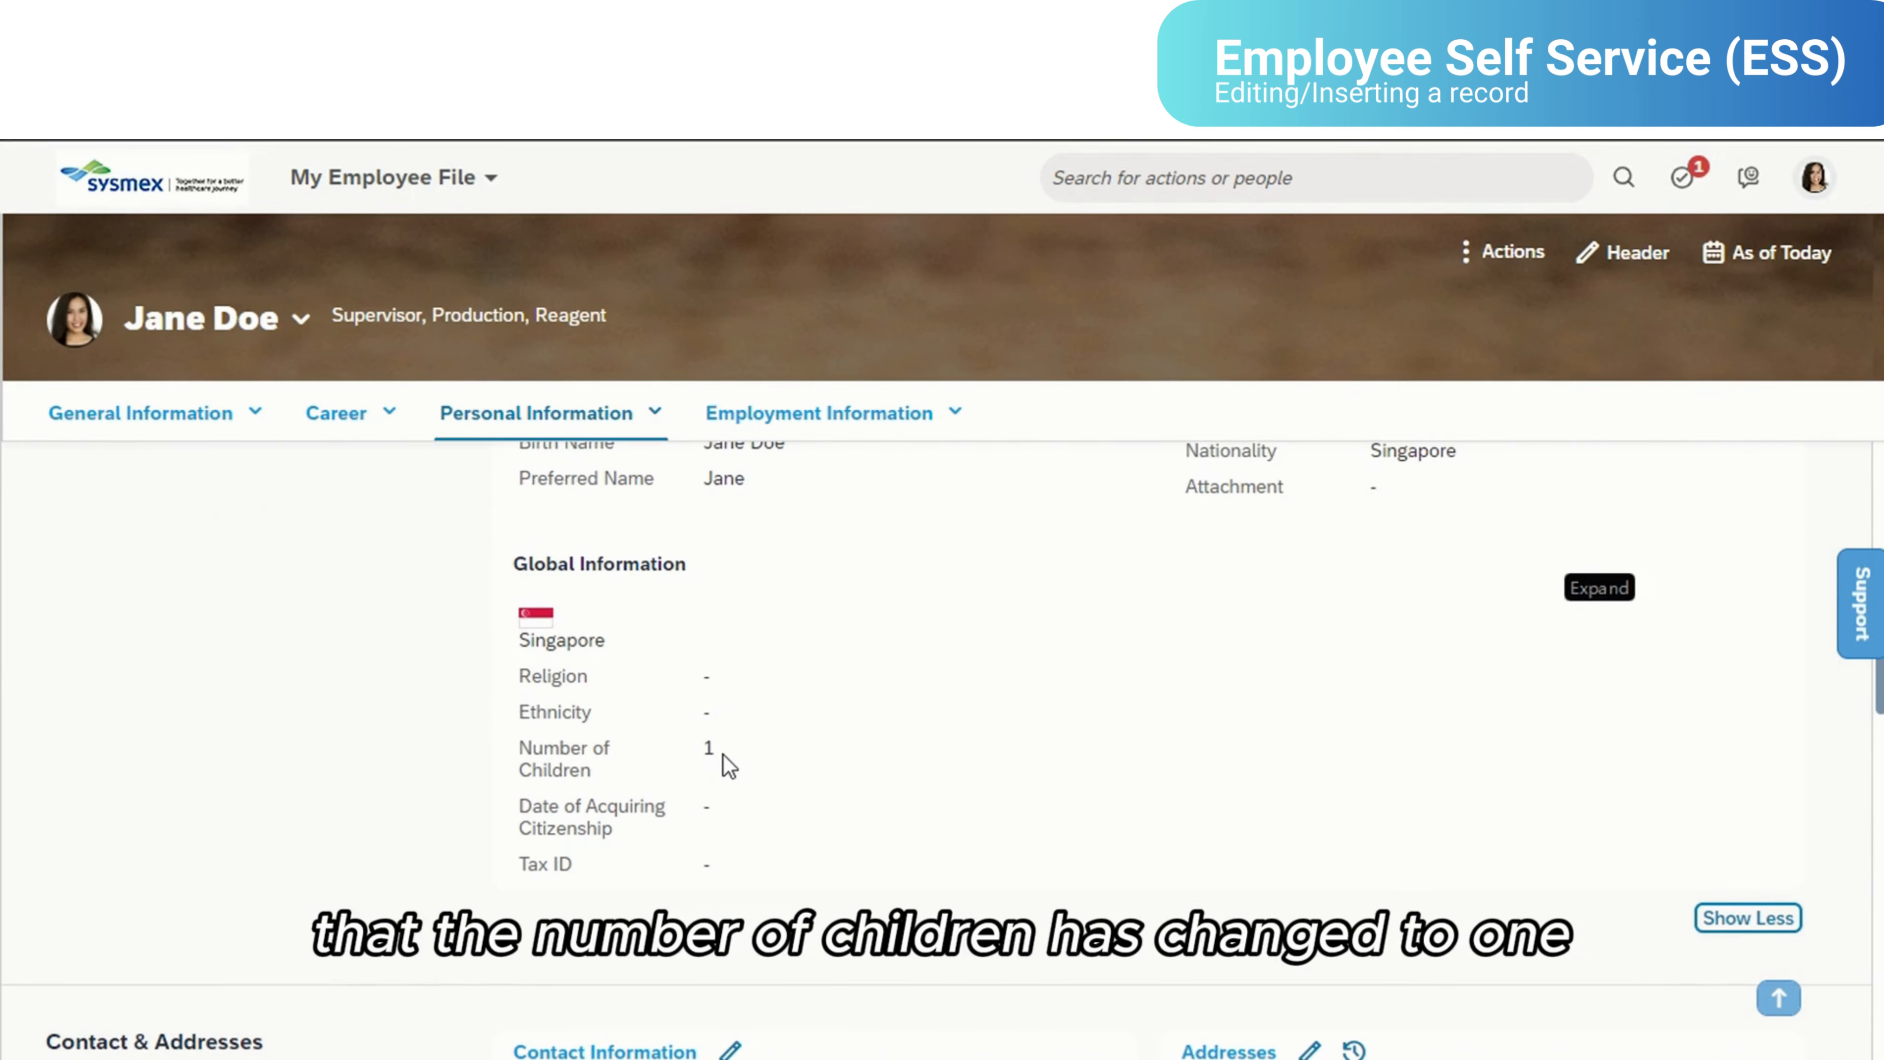
- Open the change history of Personal Information and review the 04 Sep 2023 record
scroll(857, 741, up, 3)
scroll(856, 741, up, 2)
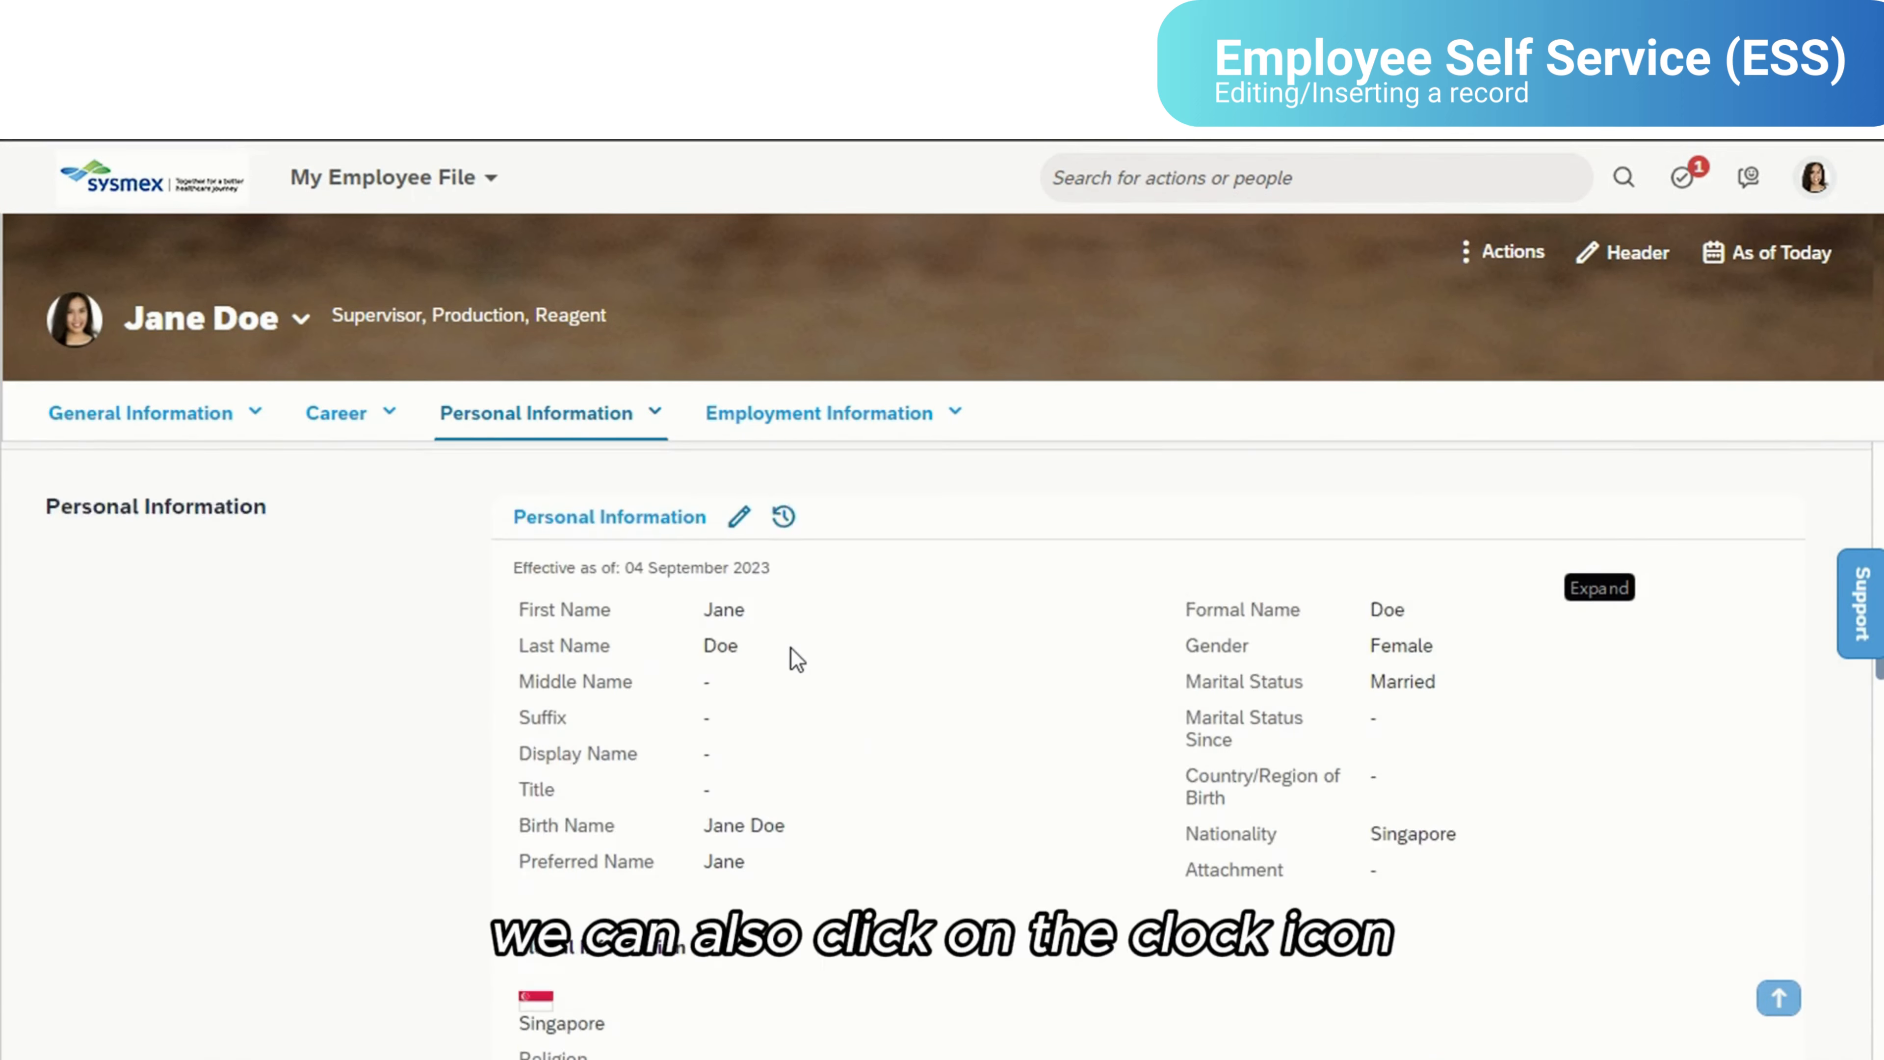
click(784, 549)
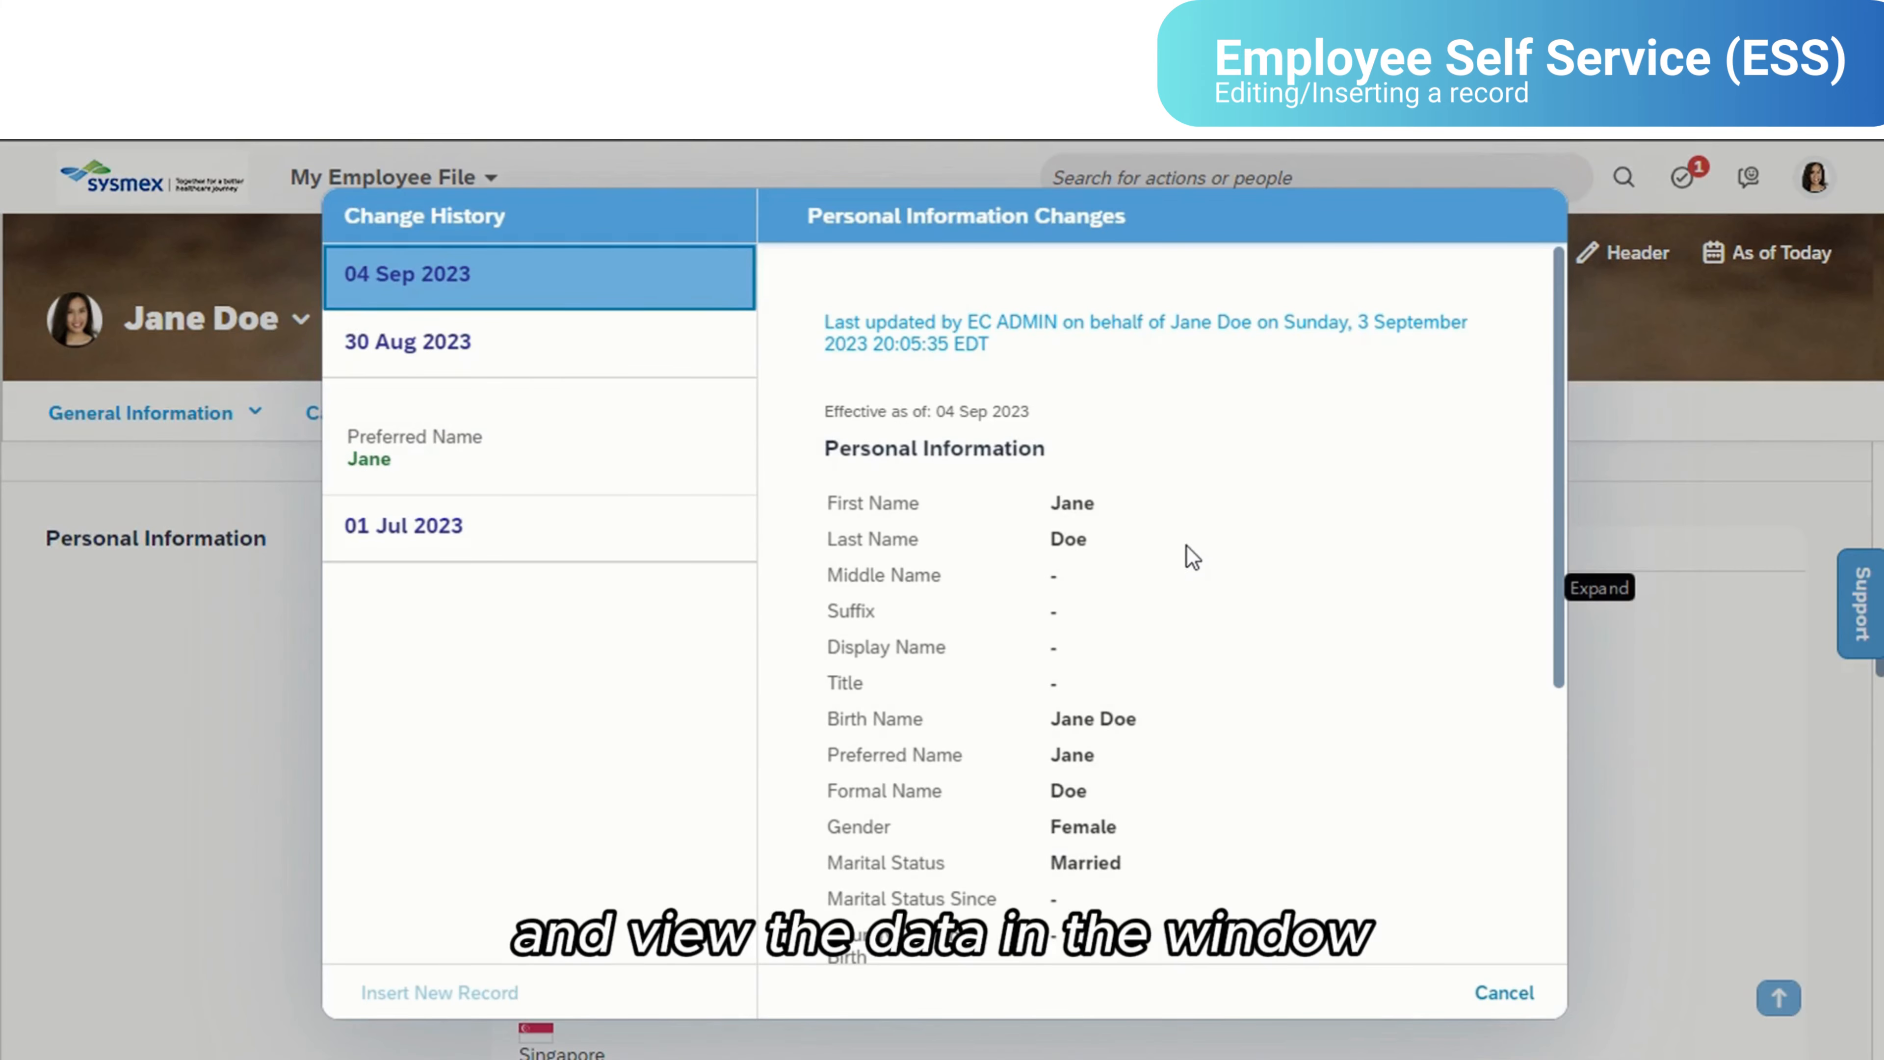
scroll(1189, 552, down, 5)
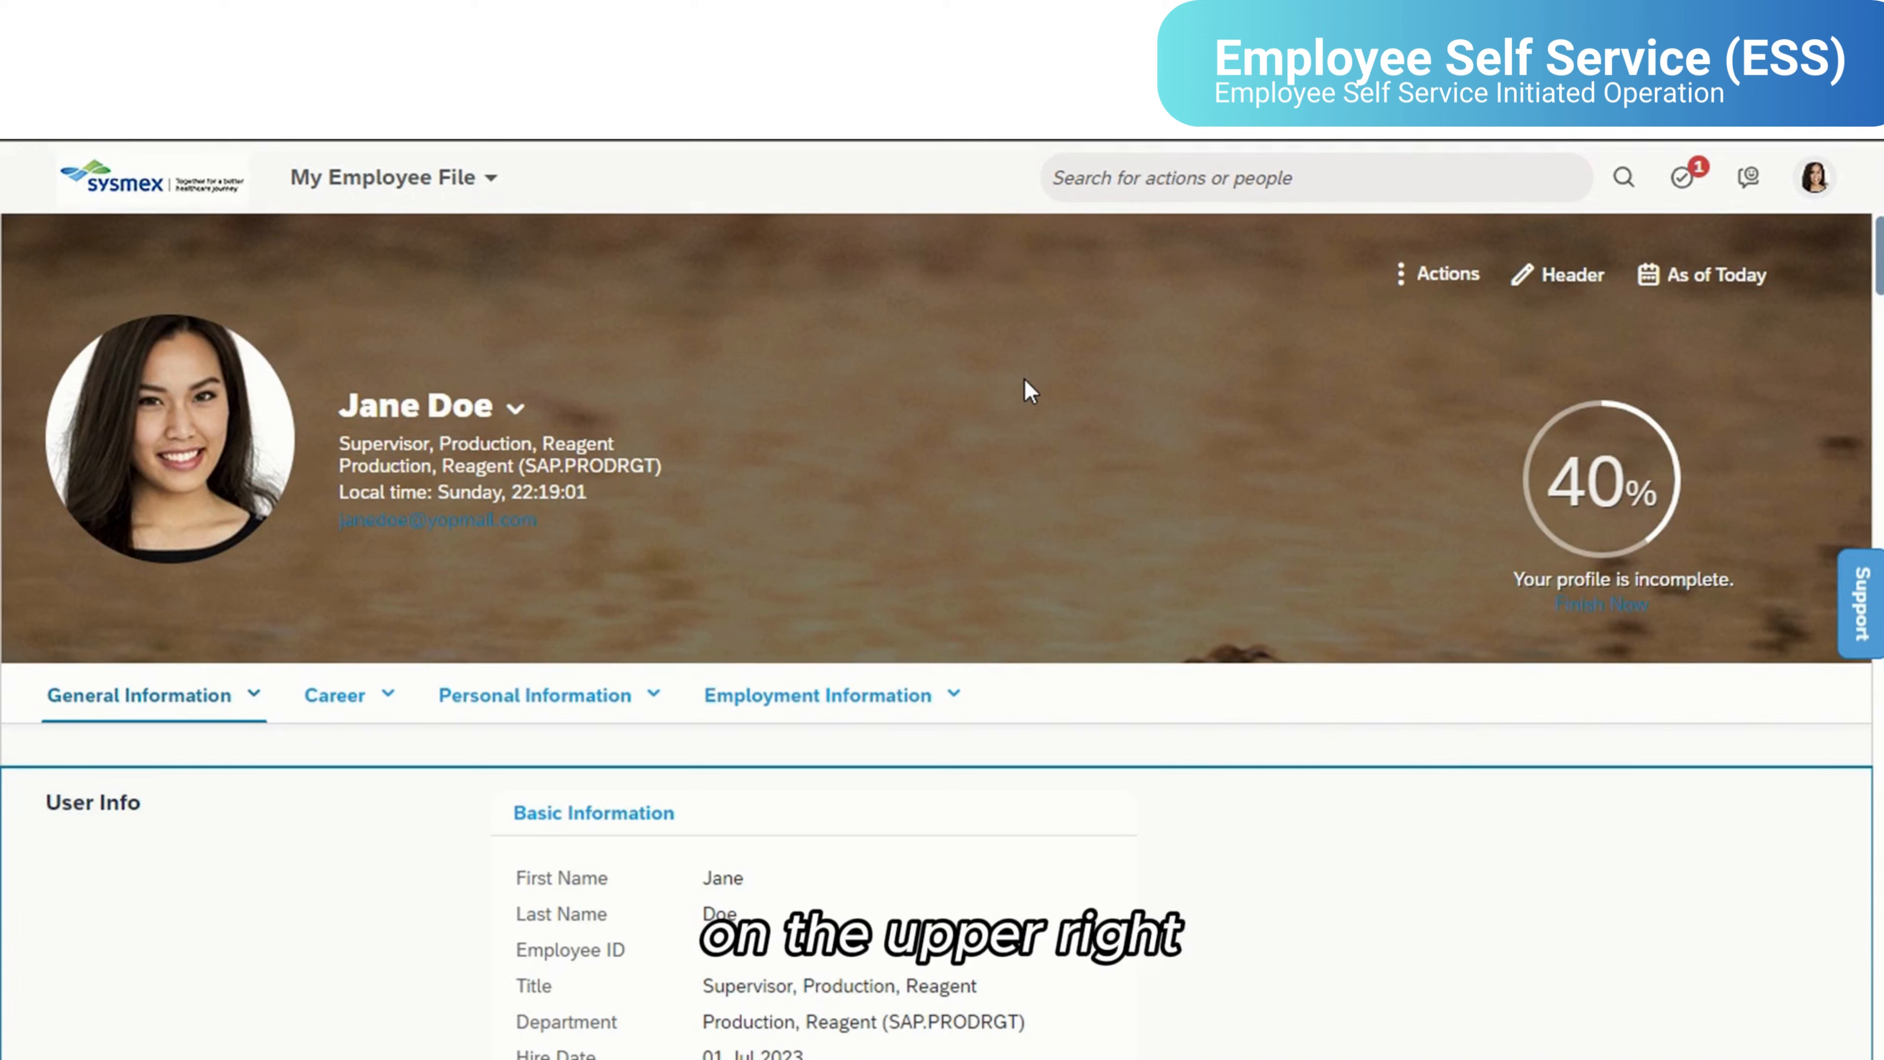
- Start the Separate action for the employee and set the last day of employment to 30 Sep 2023
click(1416, 273)
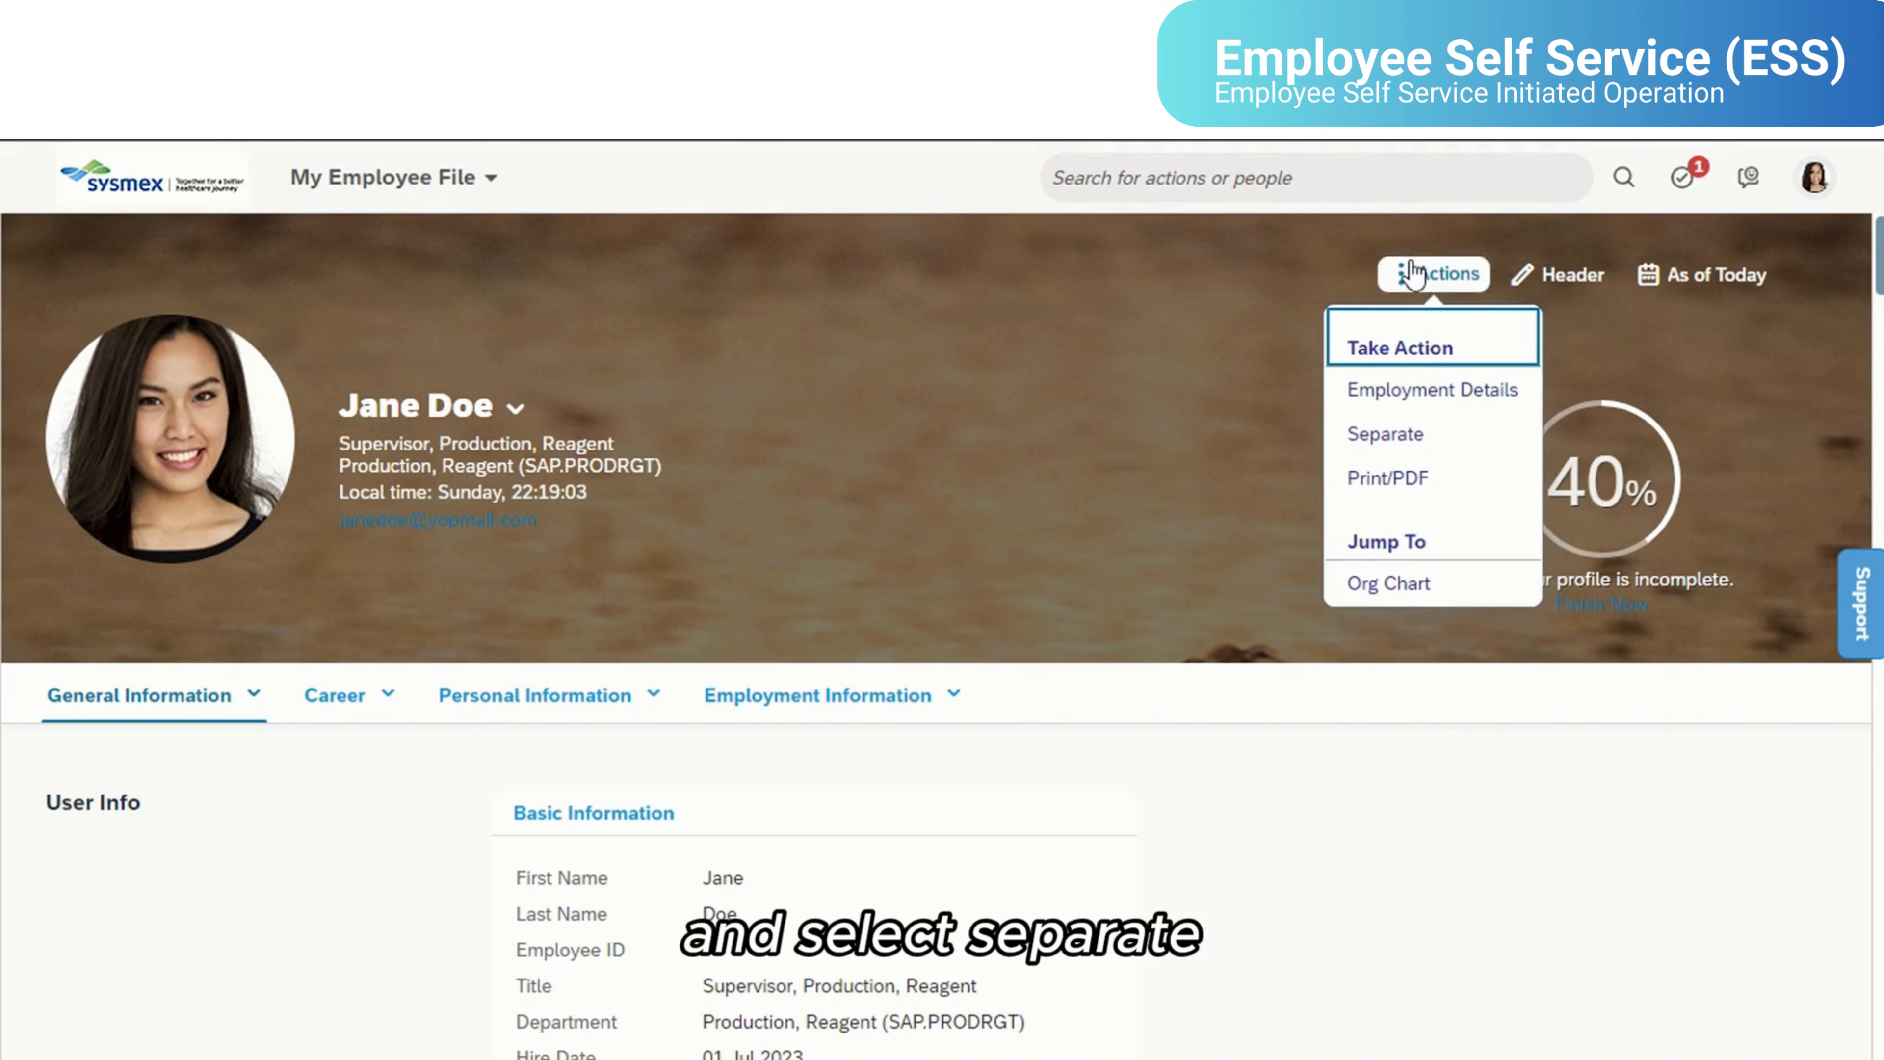
click(1404, 436)
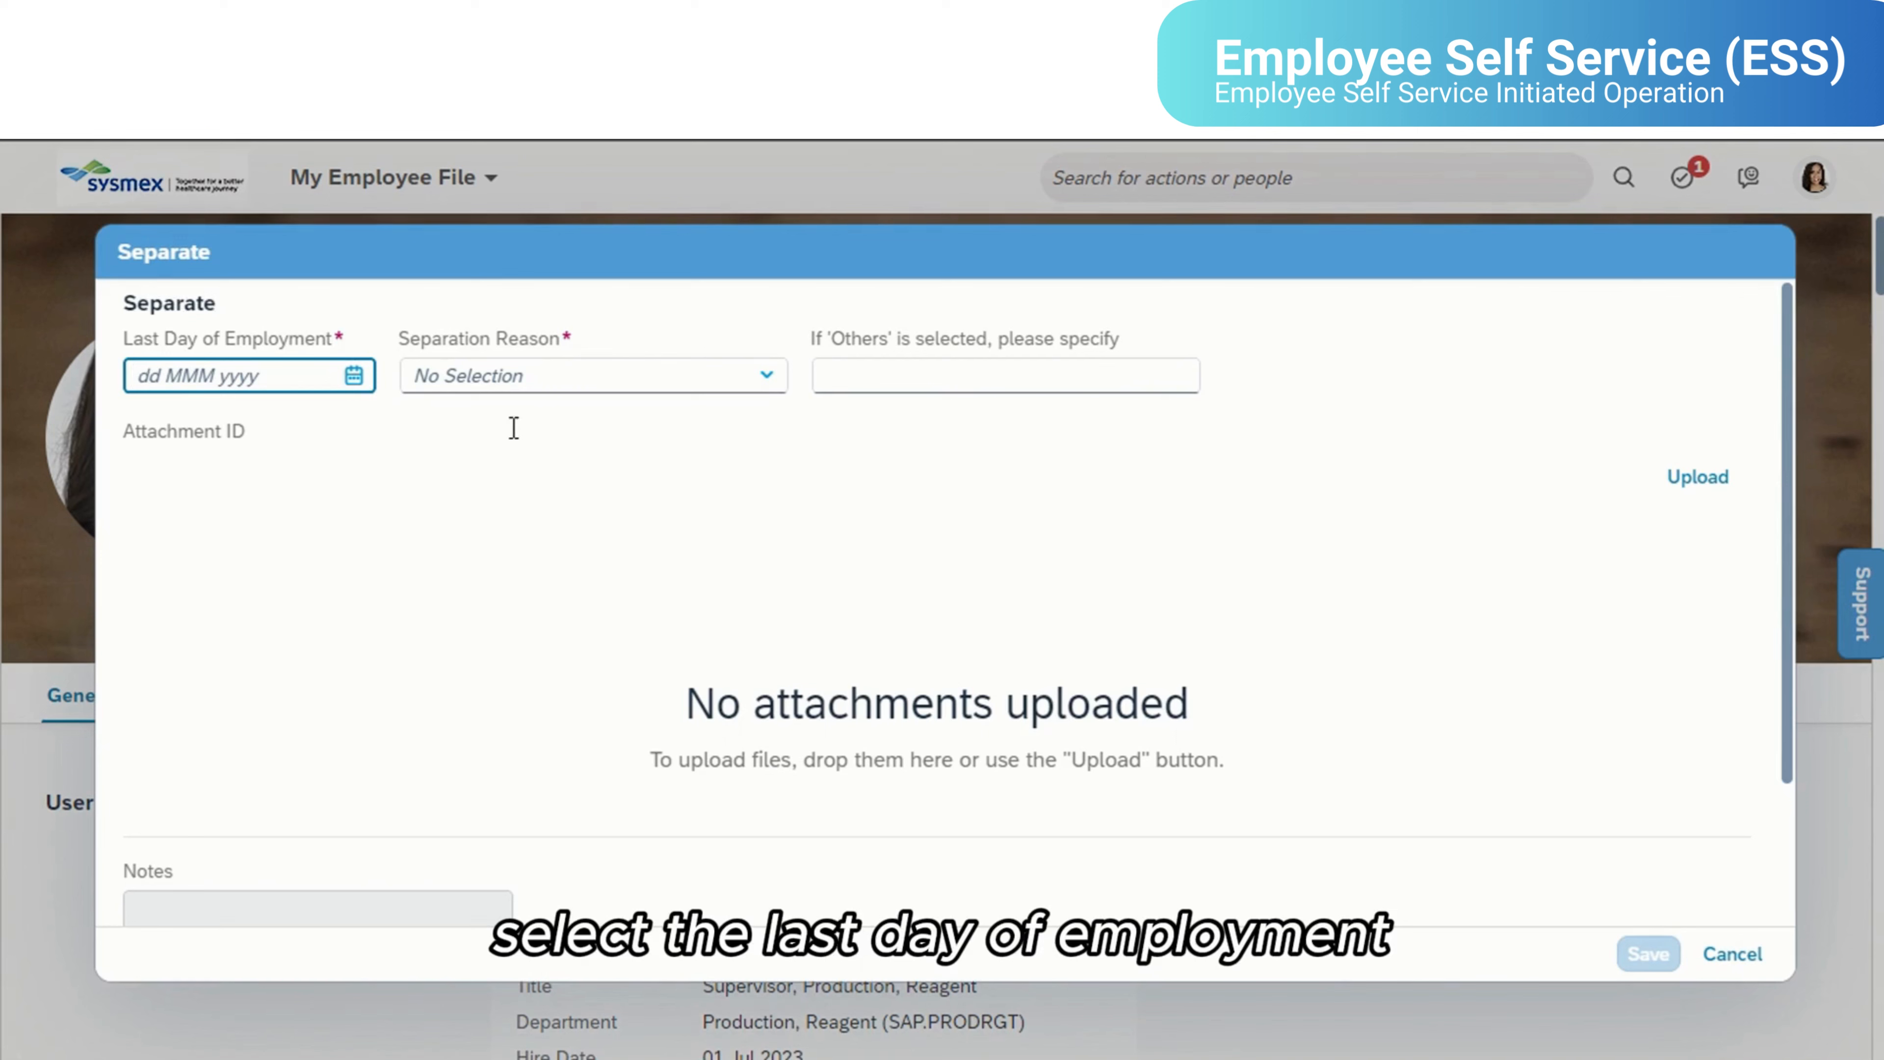
click(354, 375)
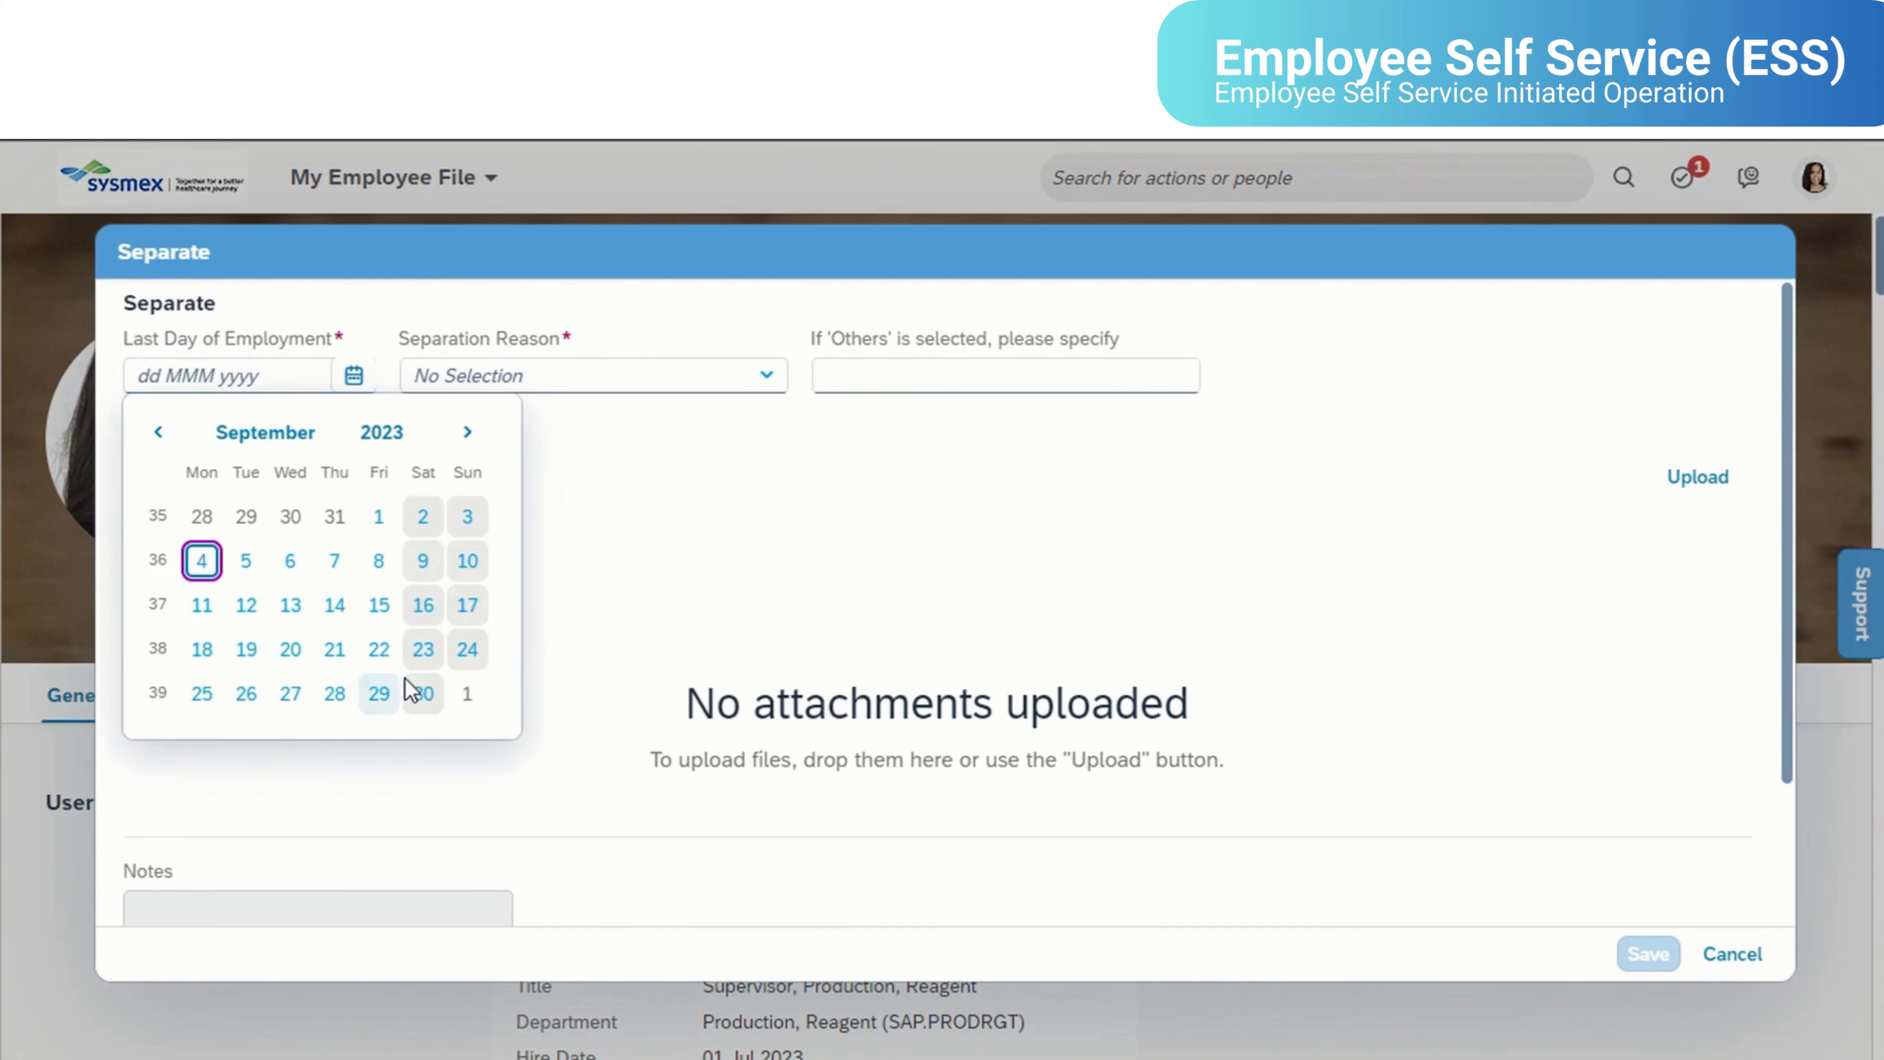
click(417, 694)
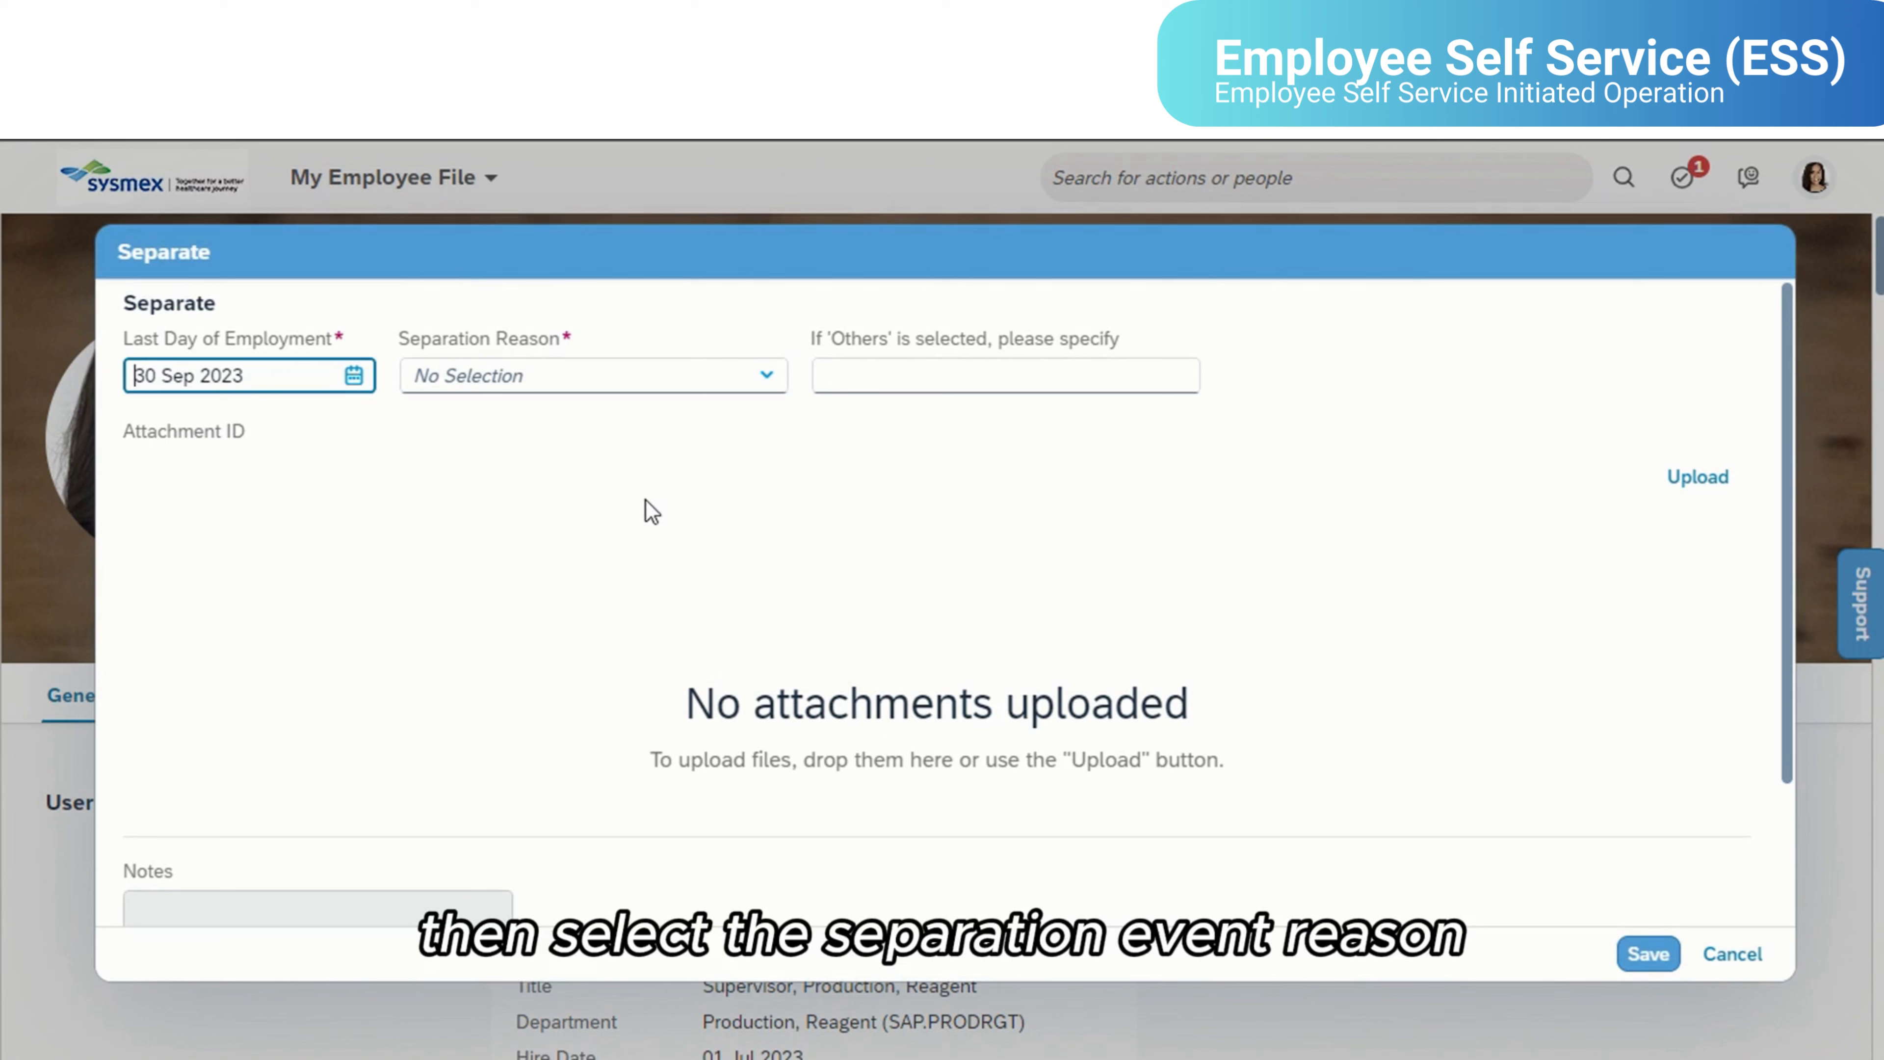
- Set the separation reason to Others, Please specify (Oth) and specify the reason as "test"
click(763, 394)
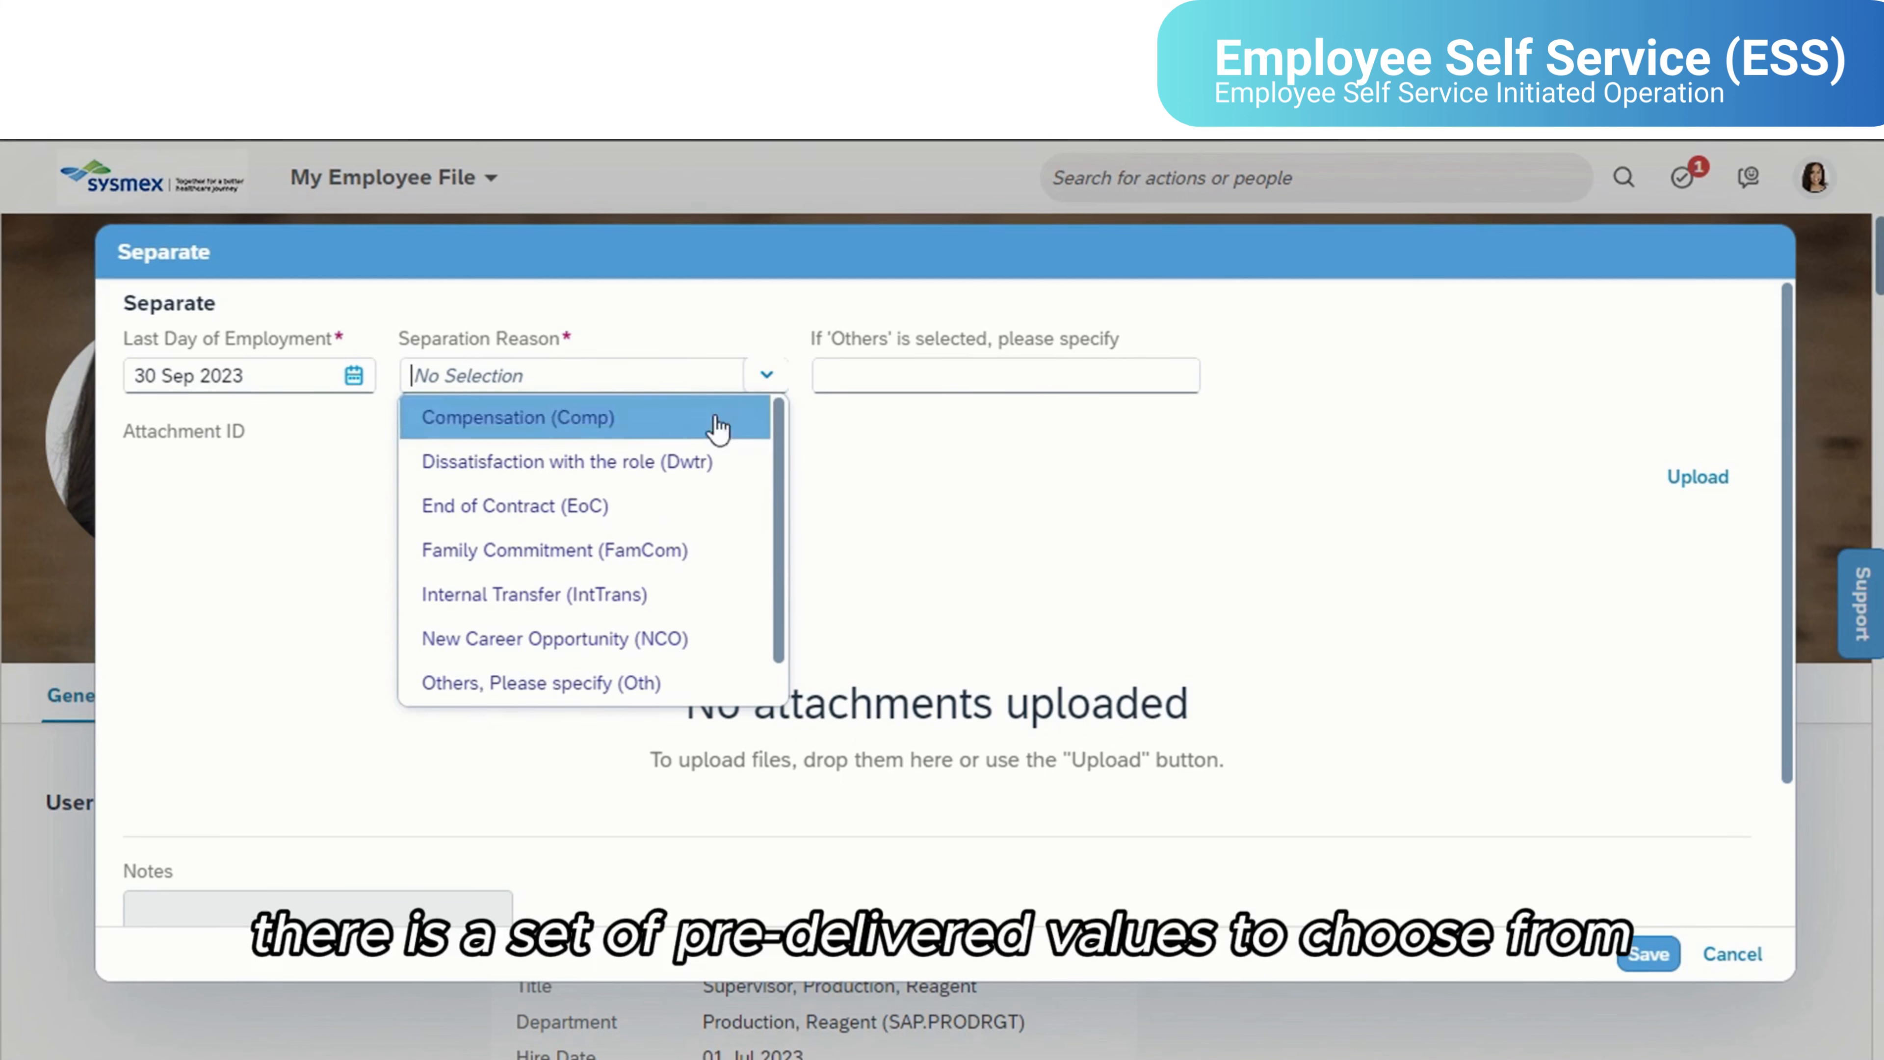
click(656, 515)
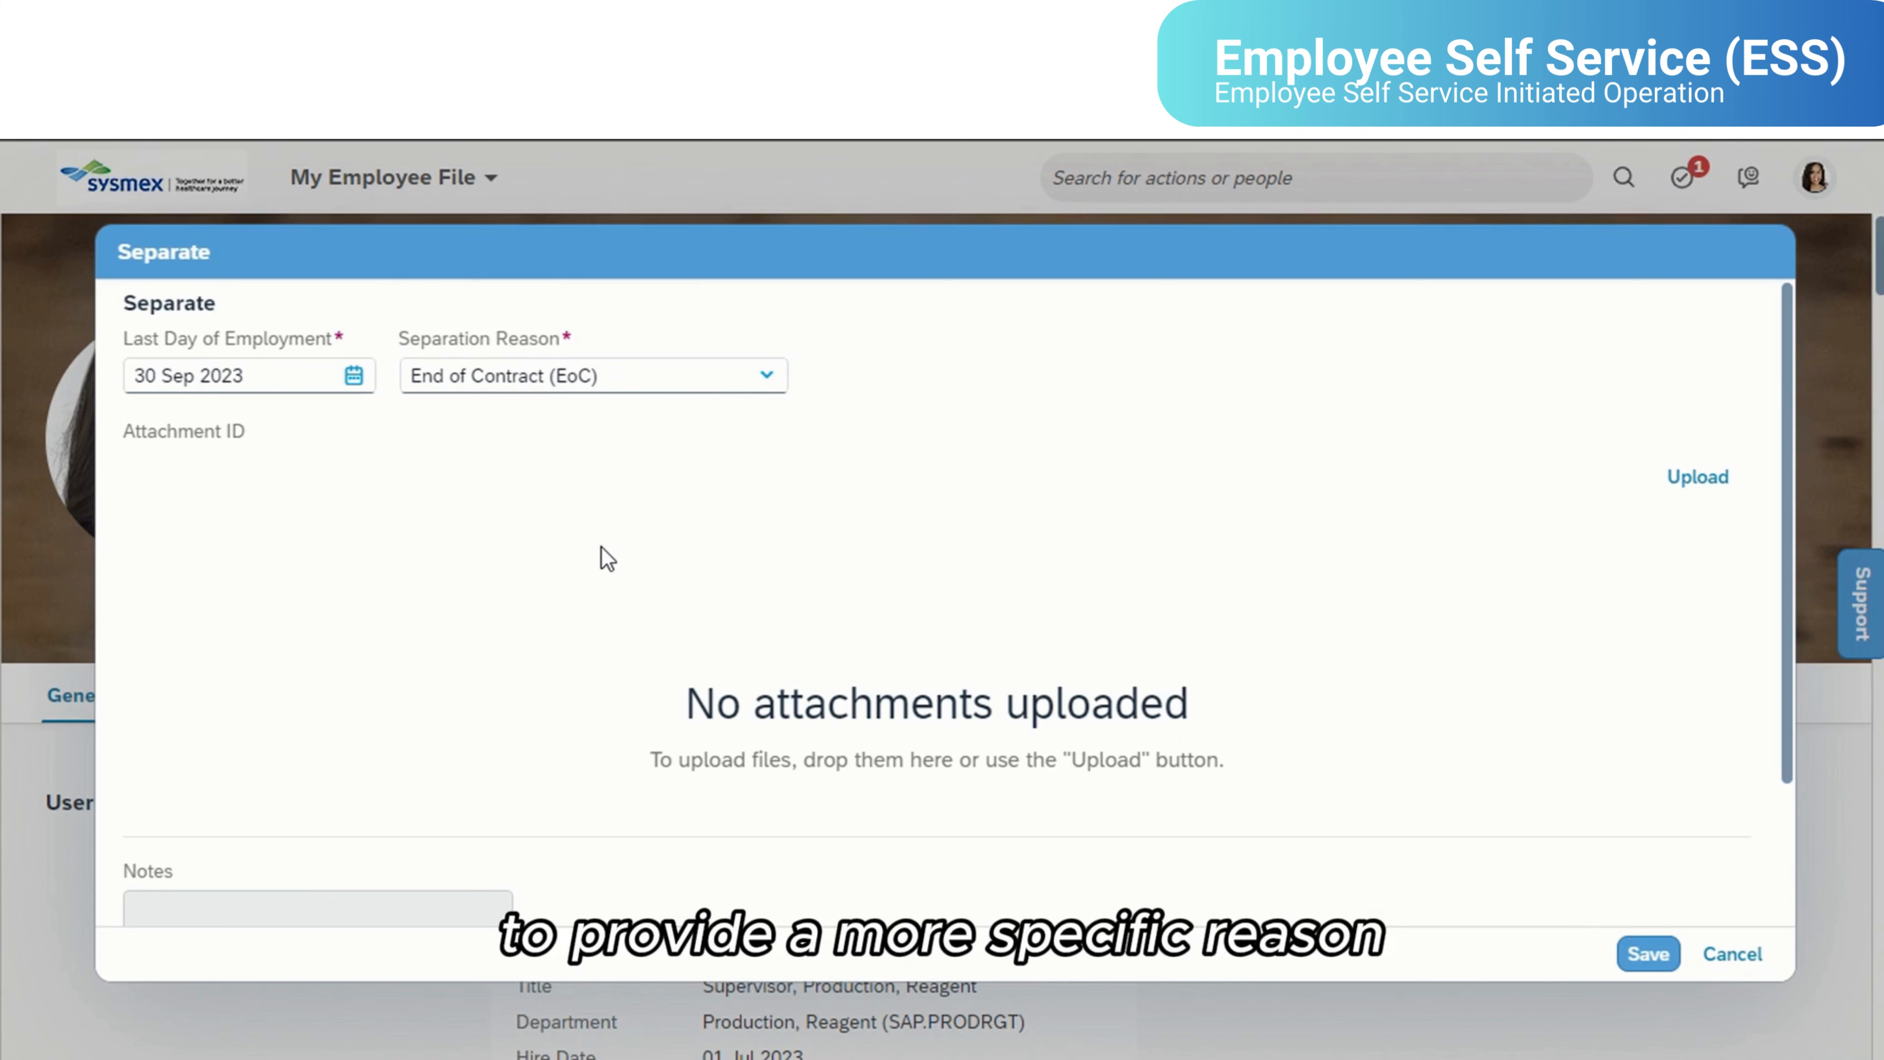
click(750, 385)
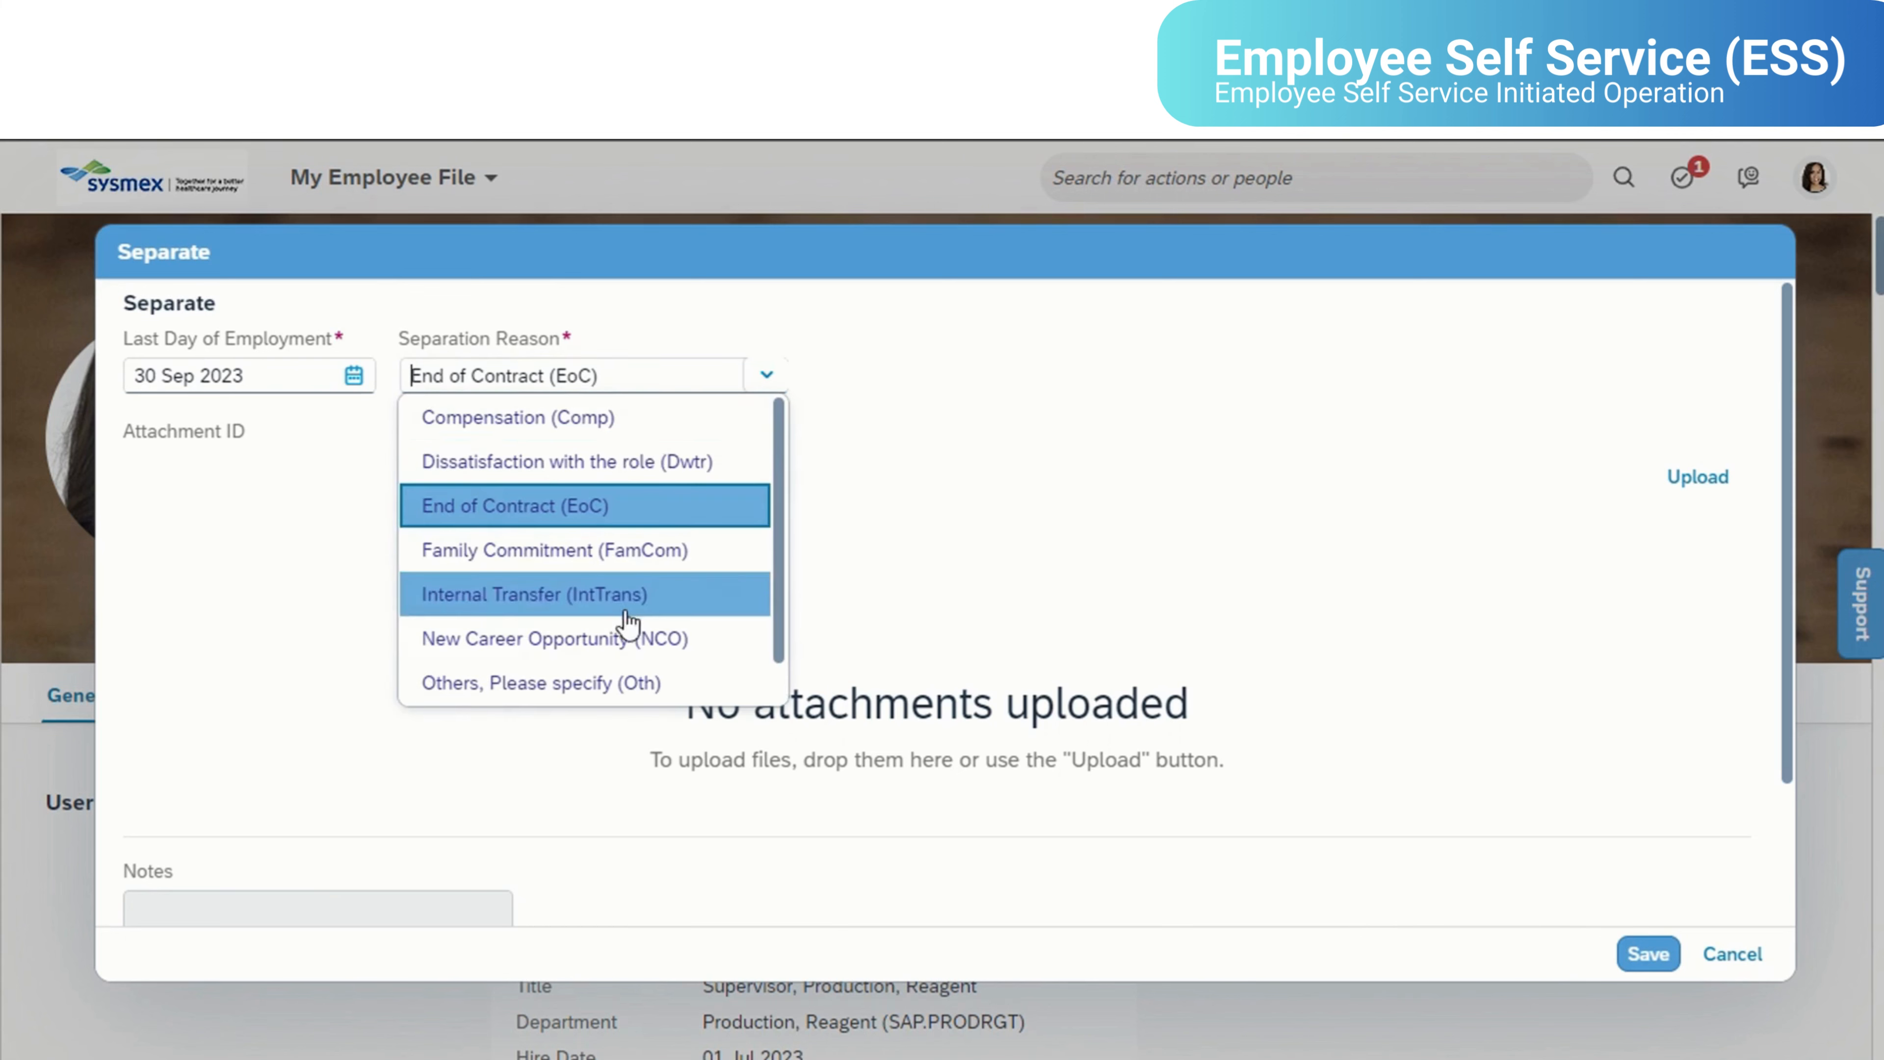
scroll(671, 593, down, 1)
click(636, 648)
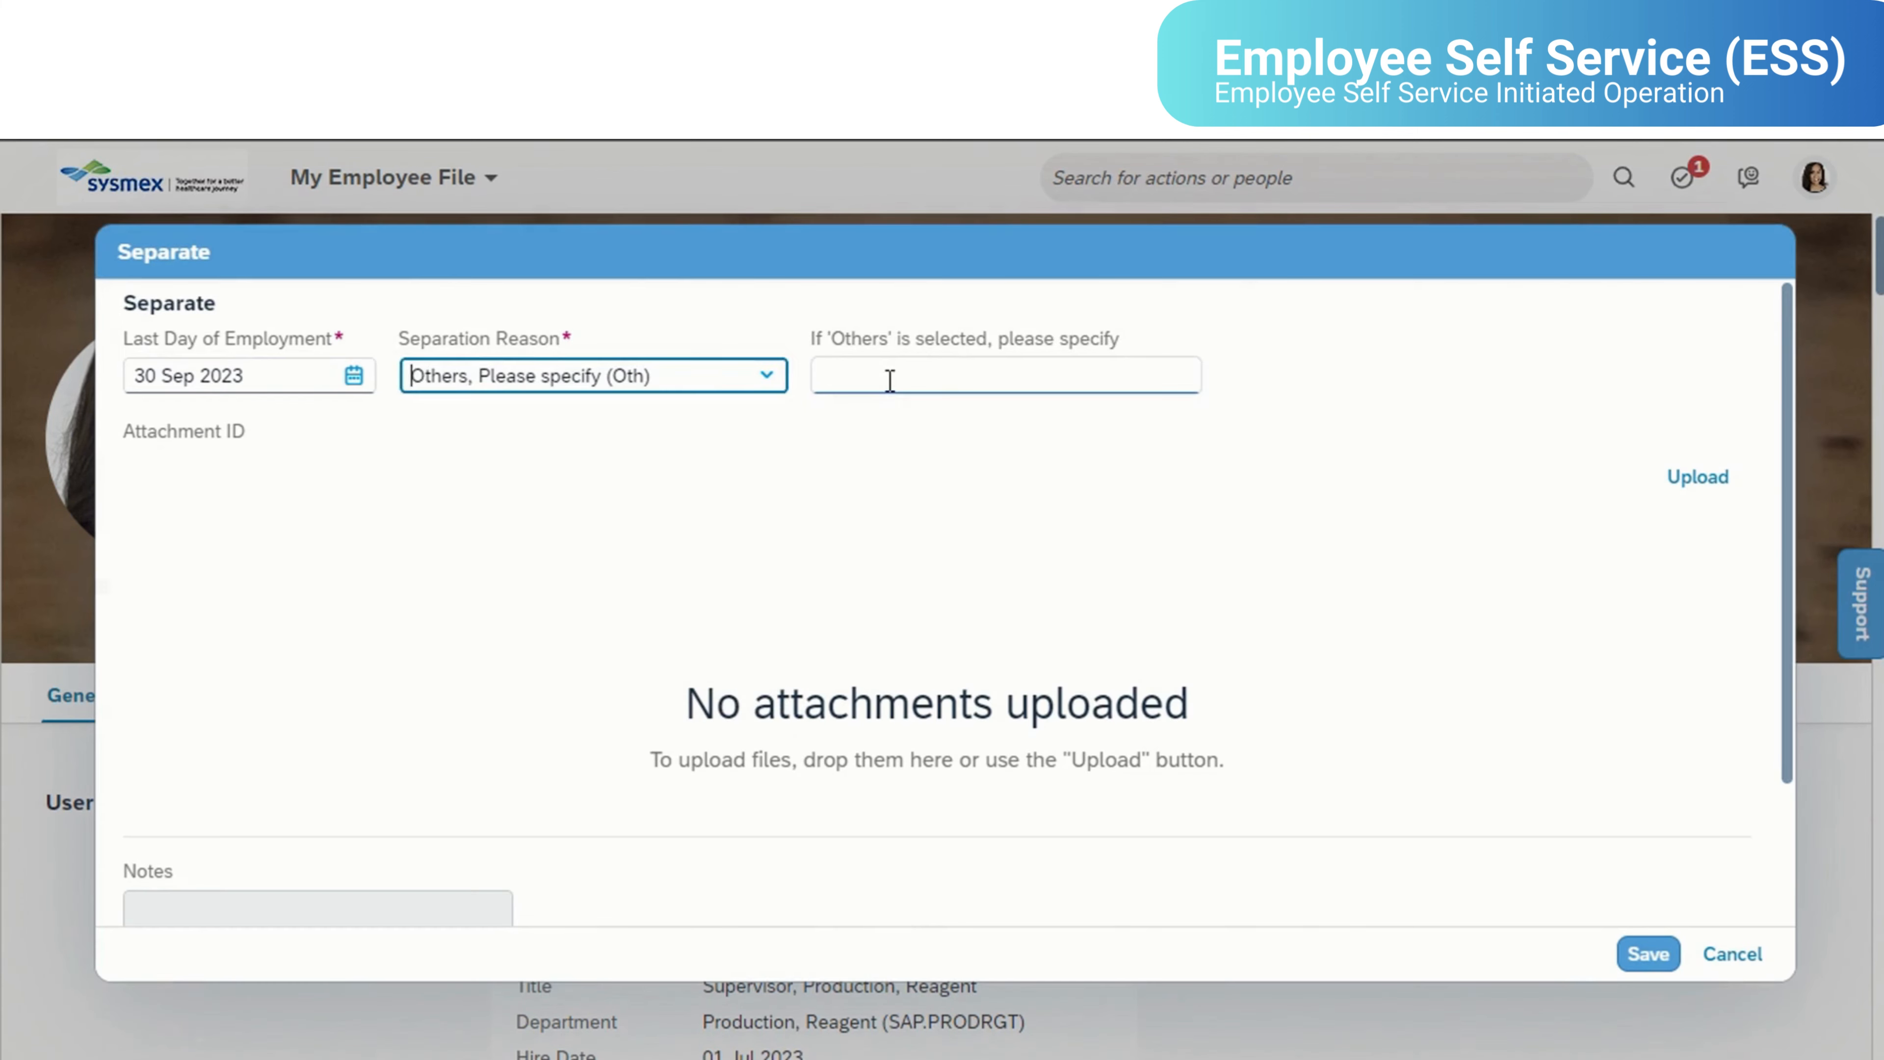
click(889, 380)
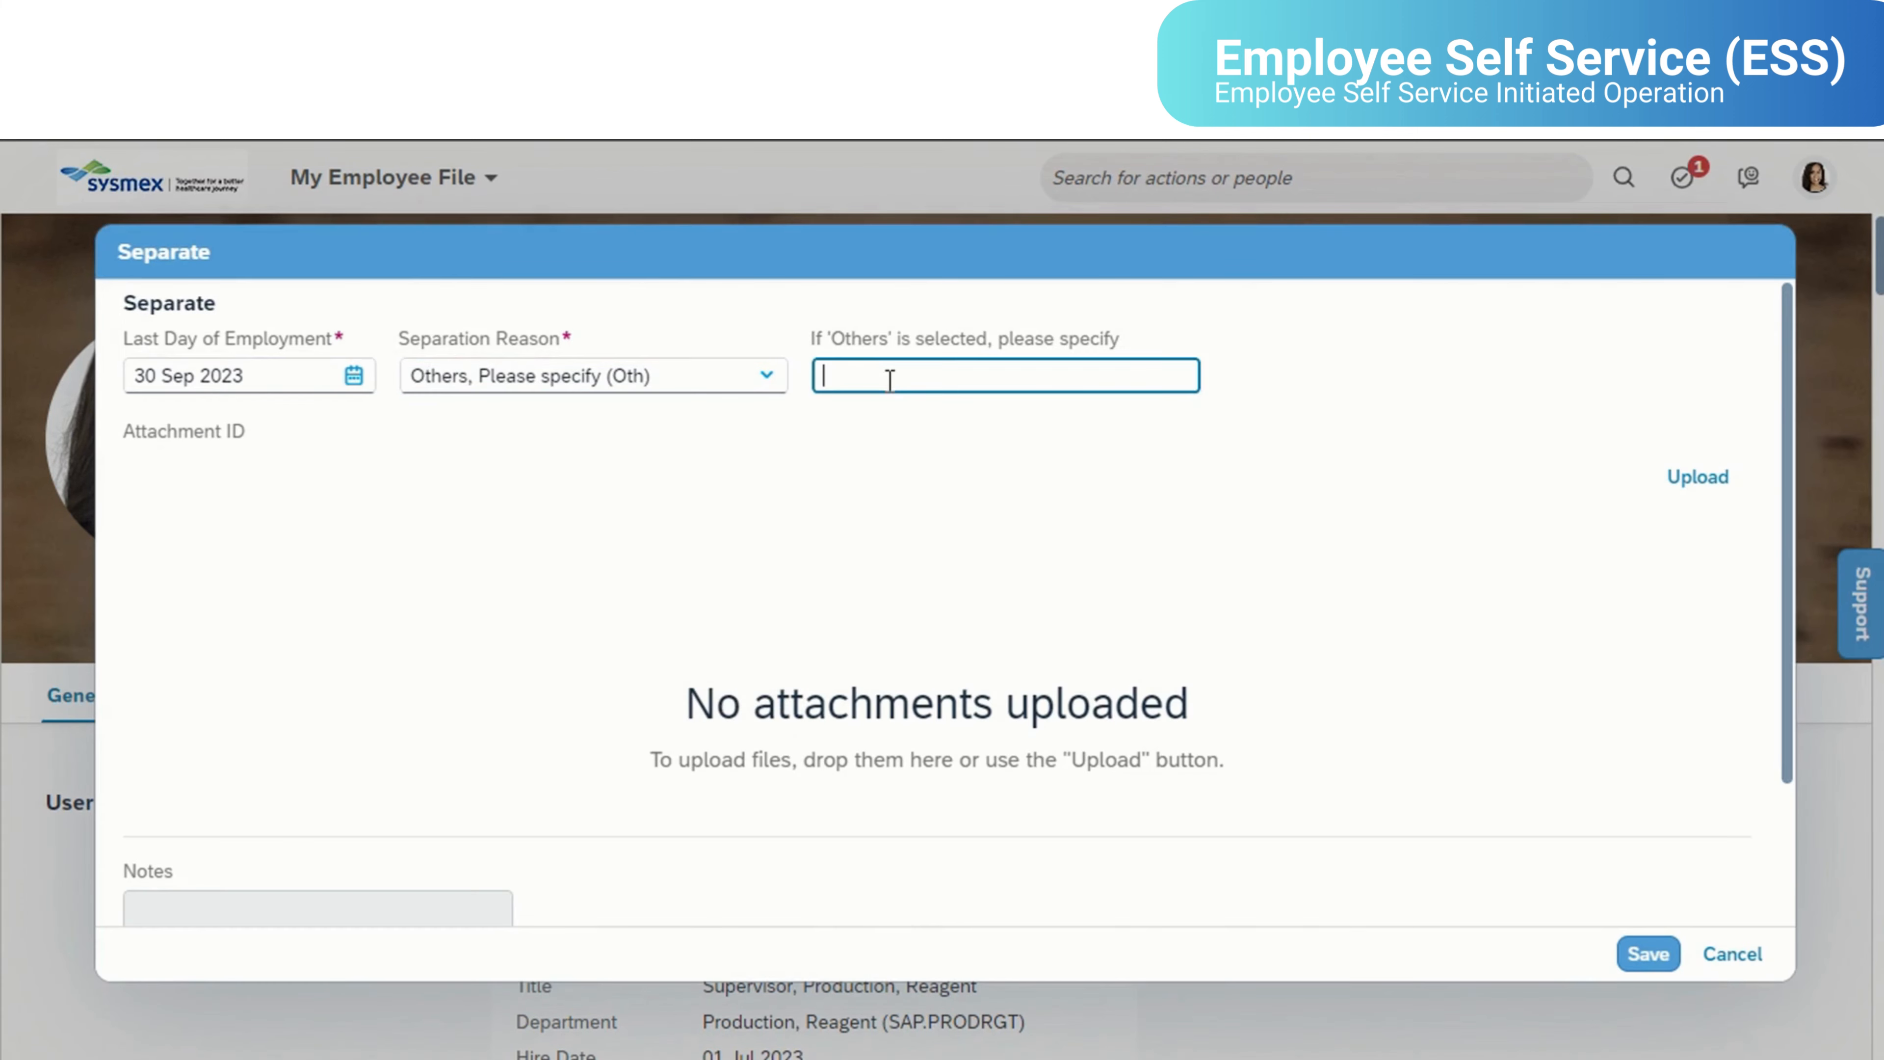
text(test)
click(898, 536)
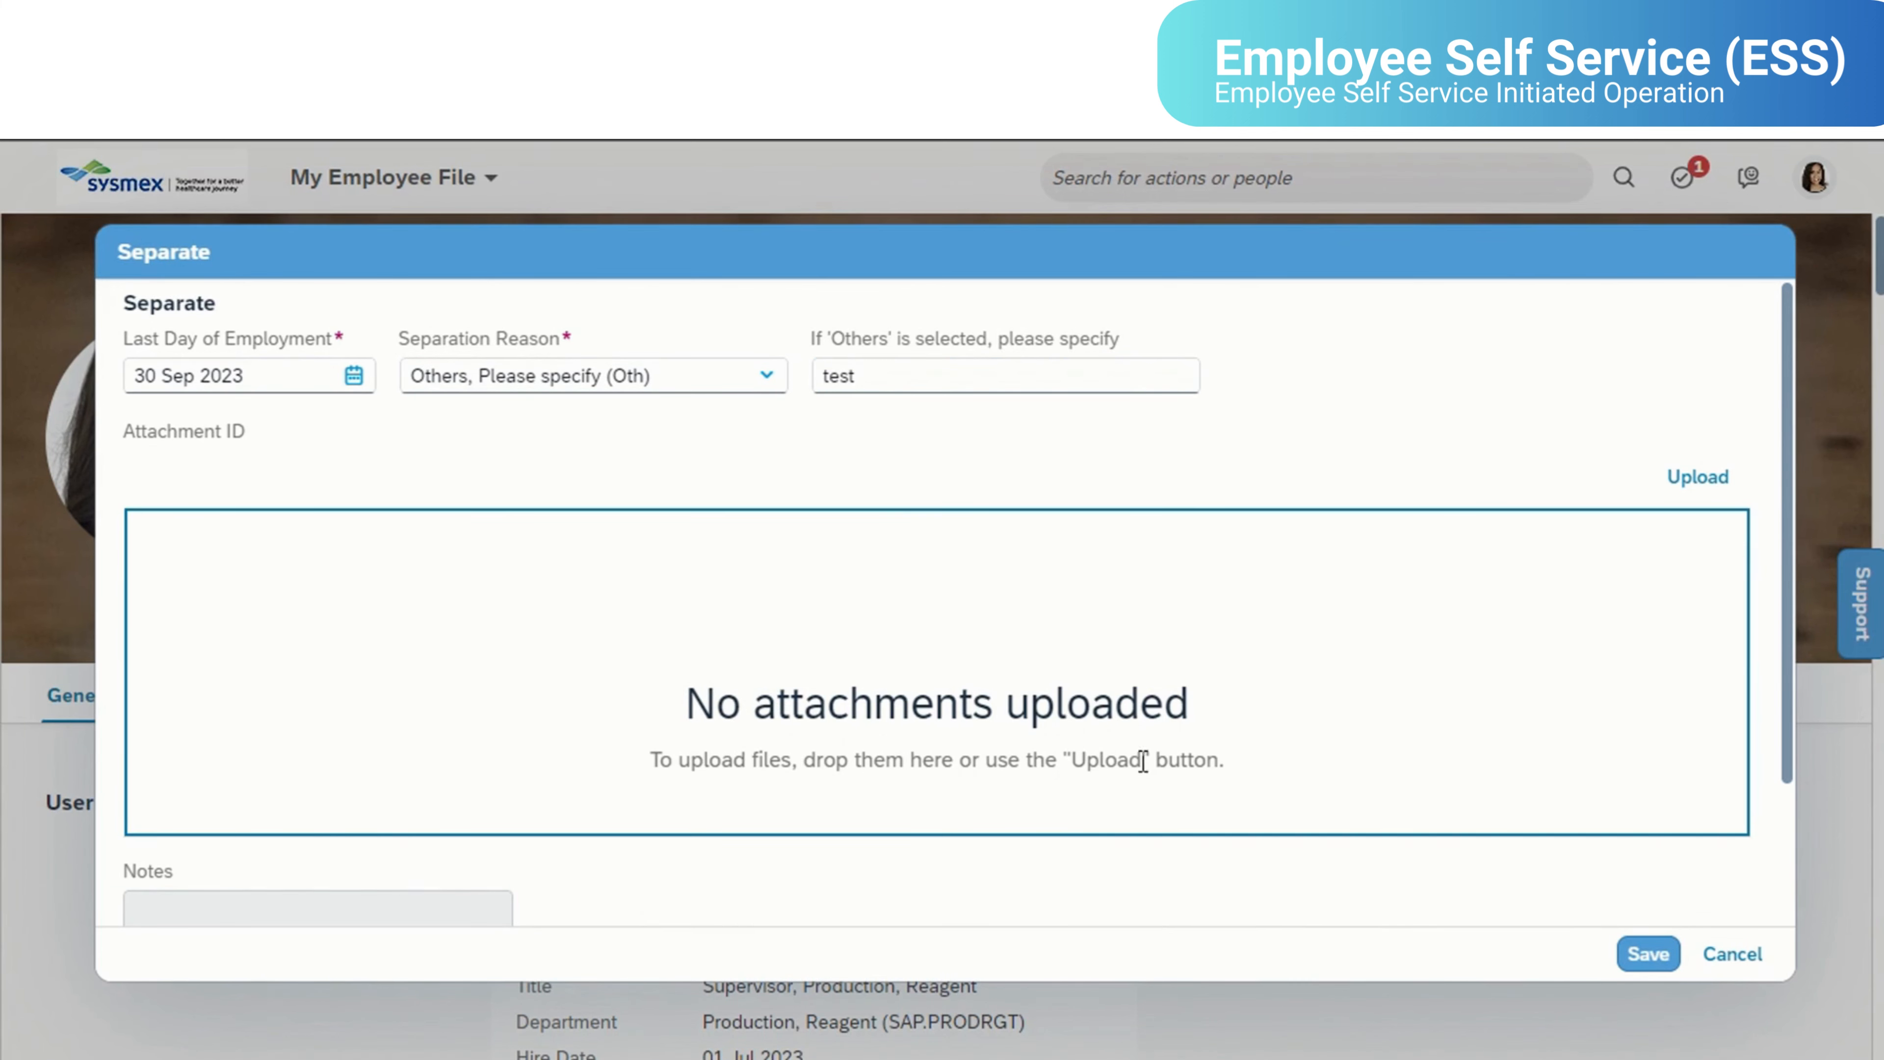
- Attach resignation letter.pdf from the test folder to the separation request and remove the attachment again
click(901, 1058)
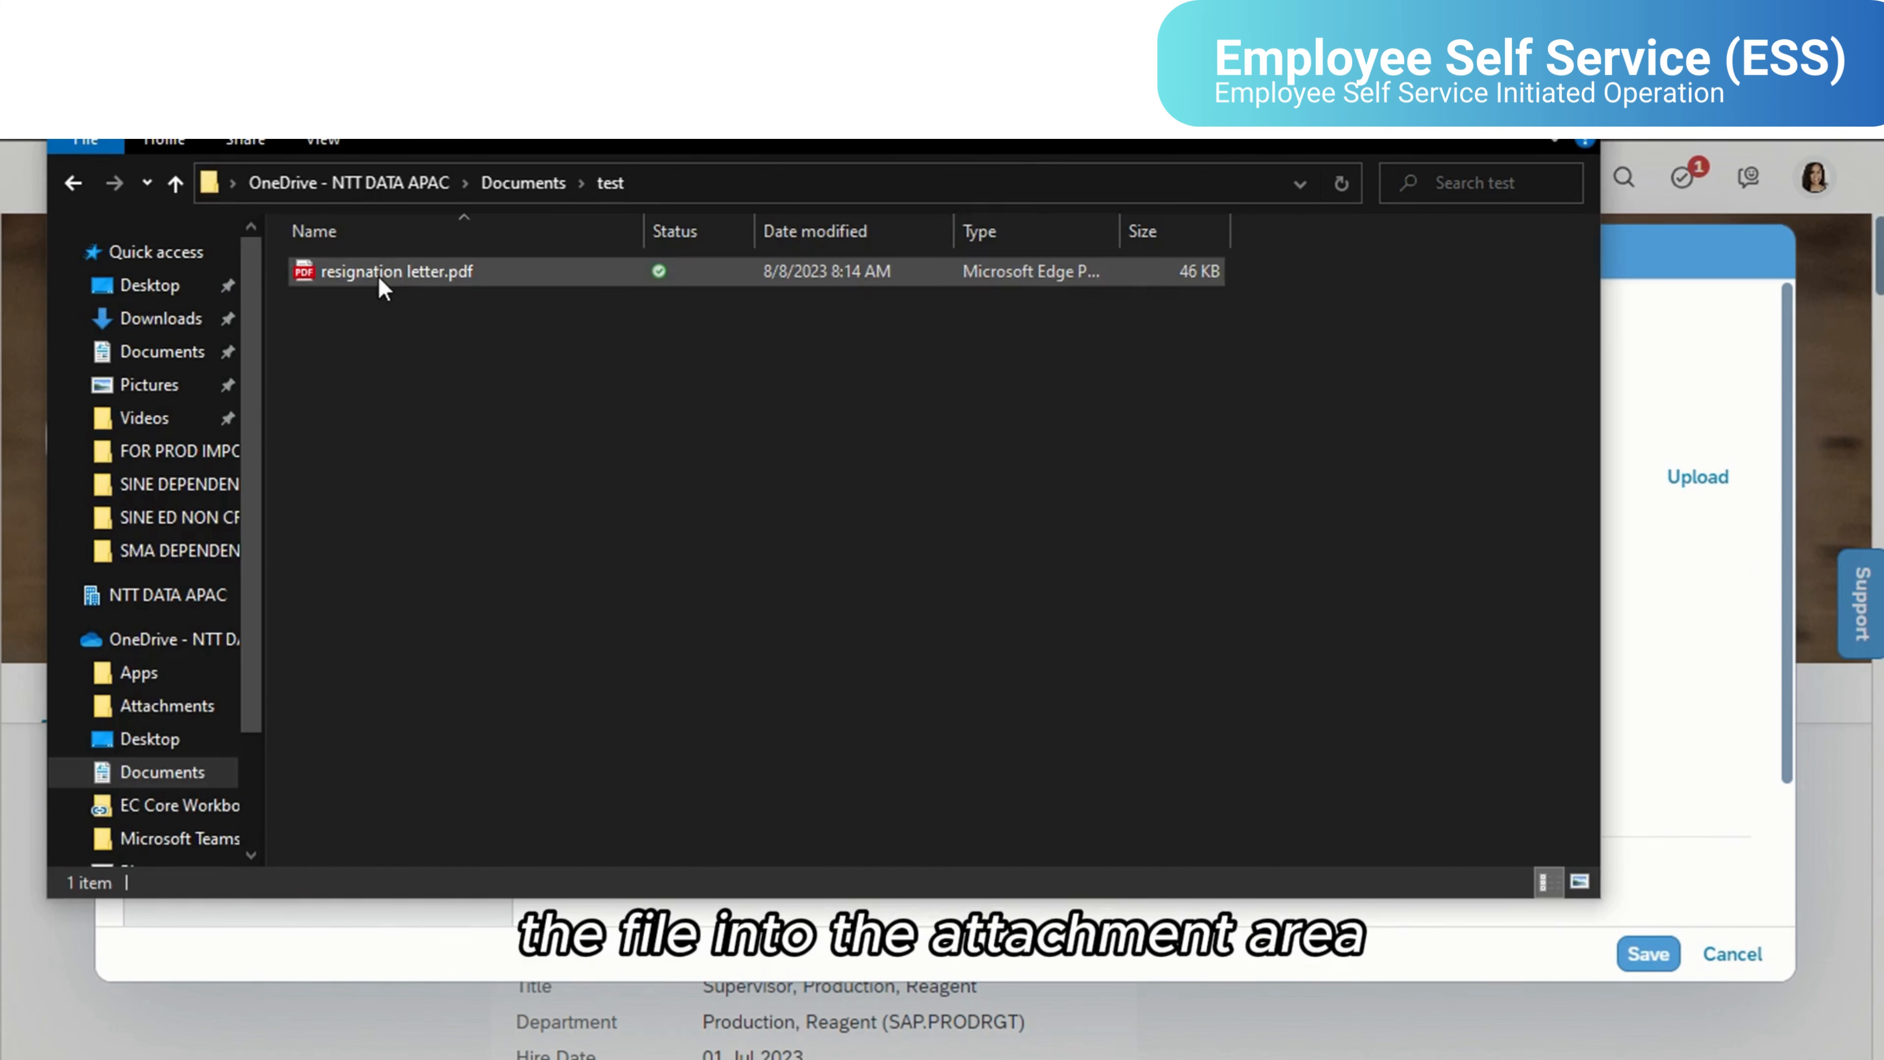
drag(378, 274, 1658, 624)
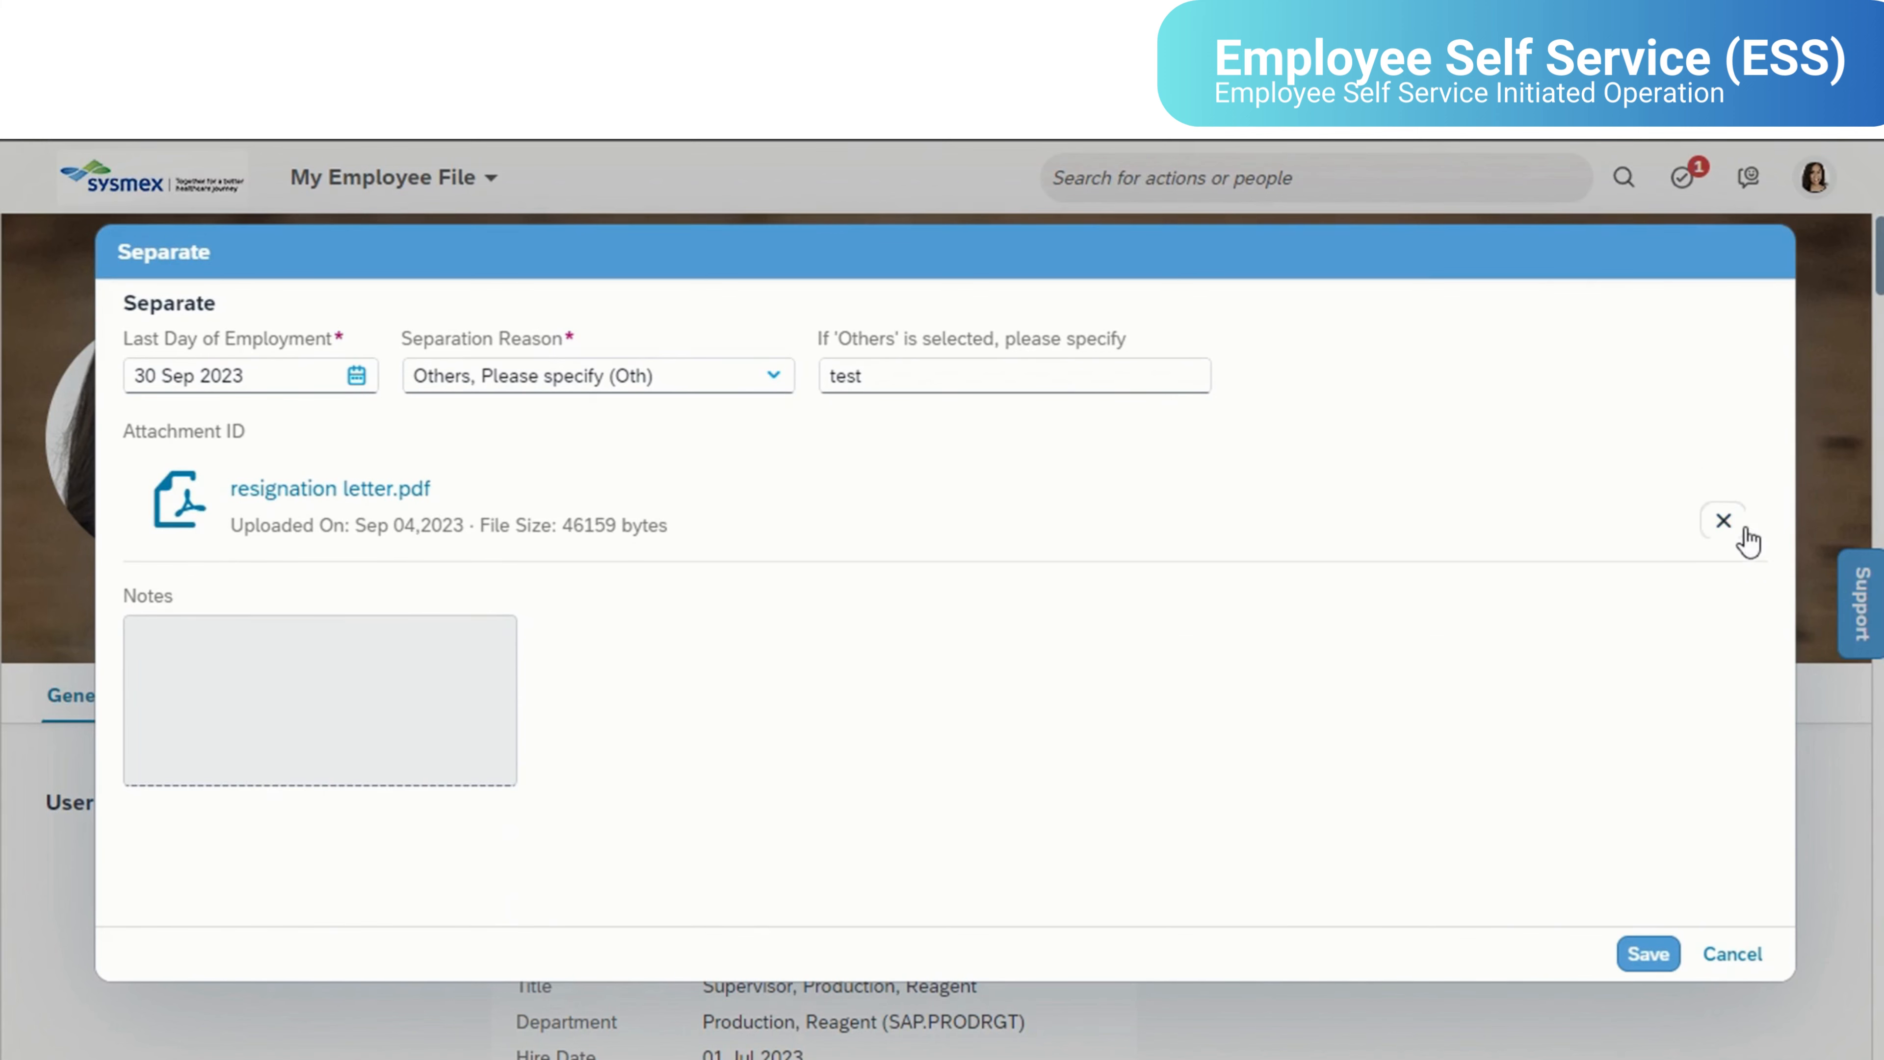
click(1724, 521)
click(1013, 670)
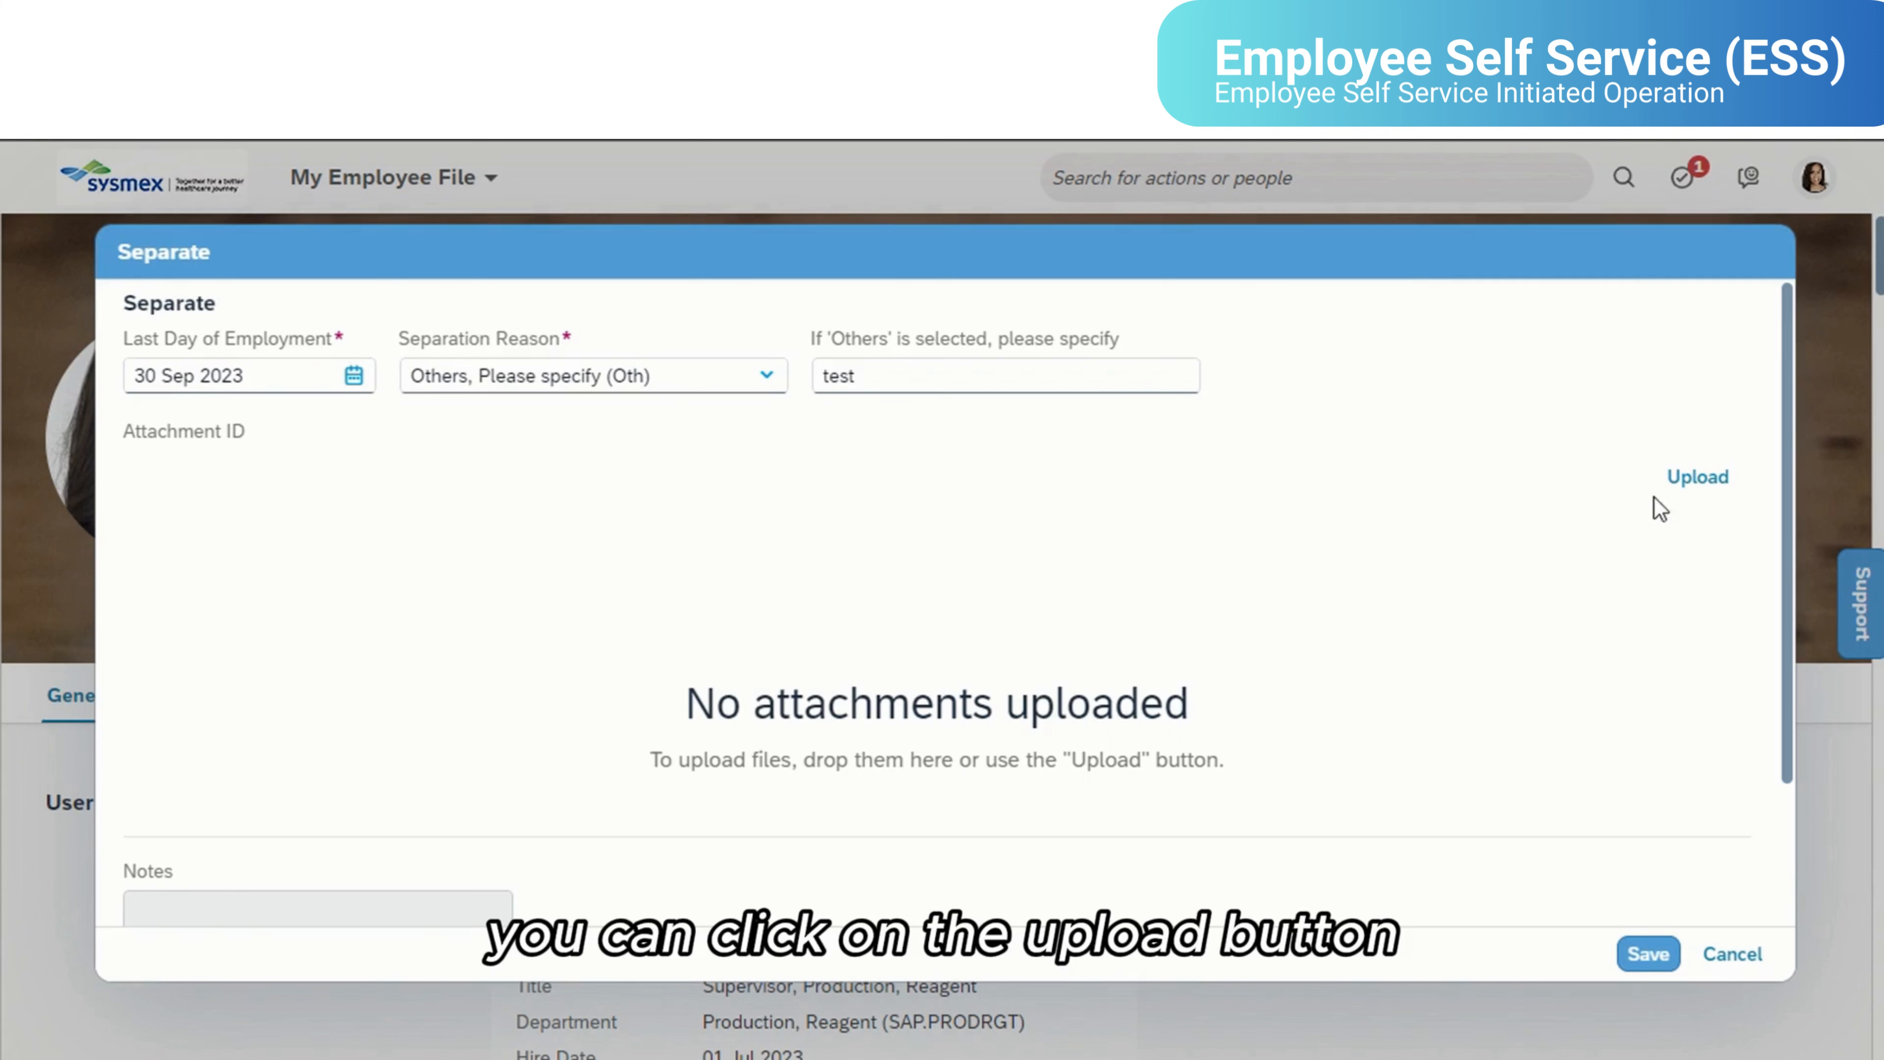
- Upload resignation letter.pdf as the attachment of the separation request
click(1686, 475)
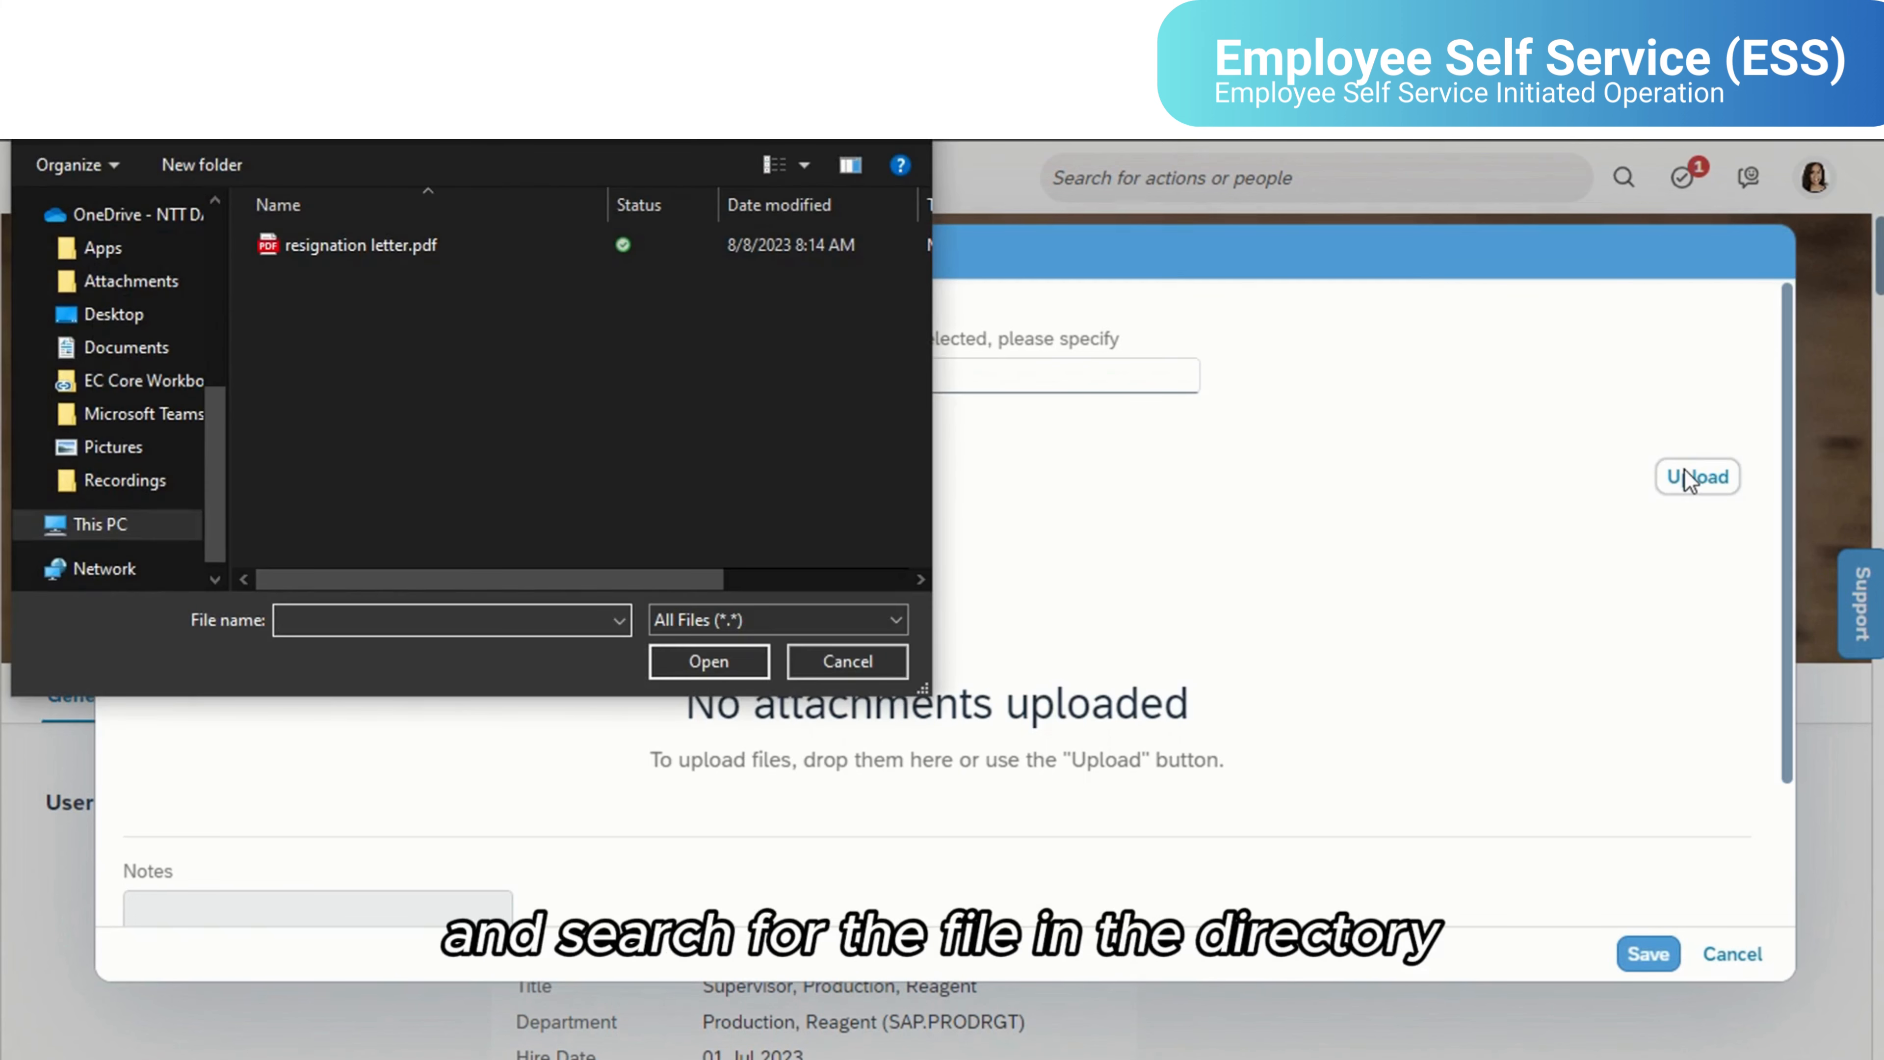
double_click(365, 253)
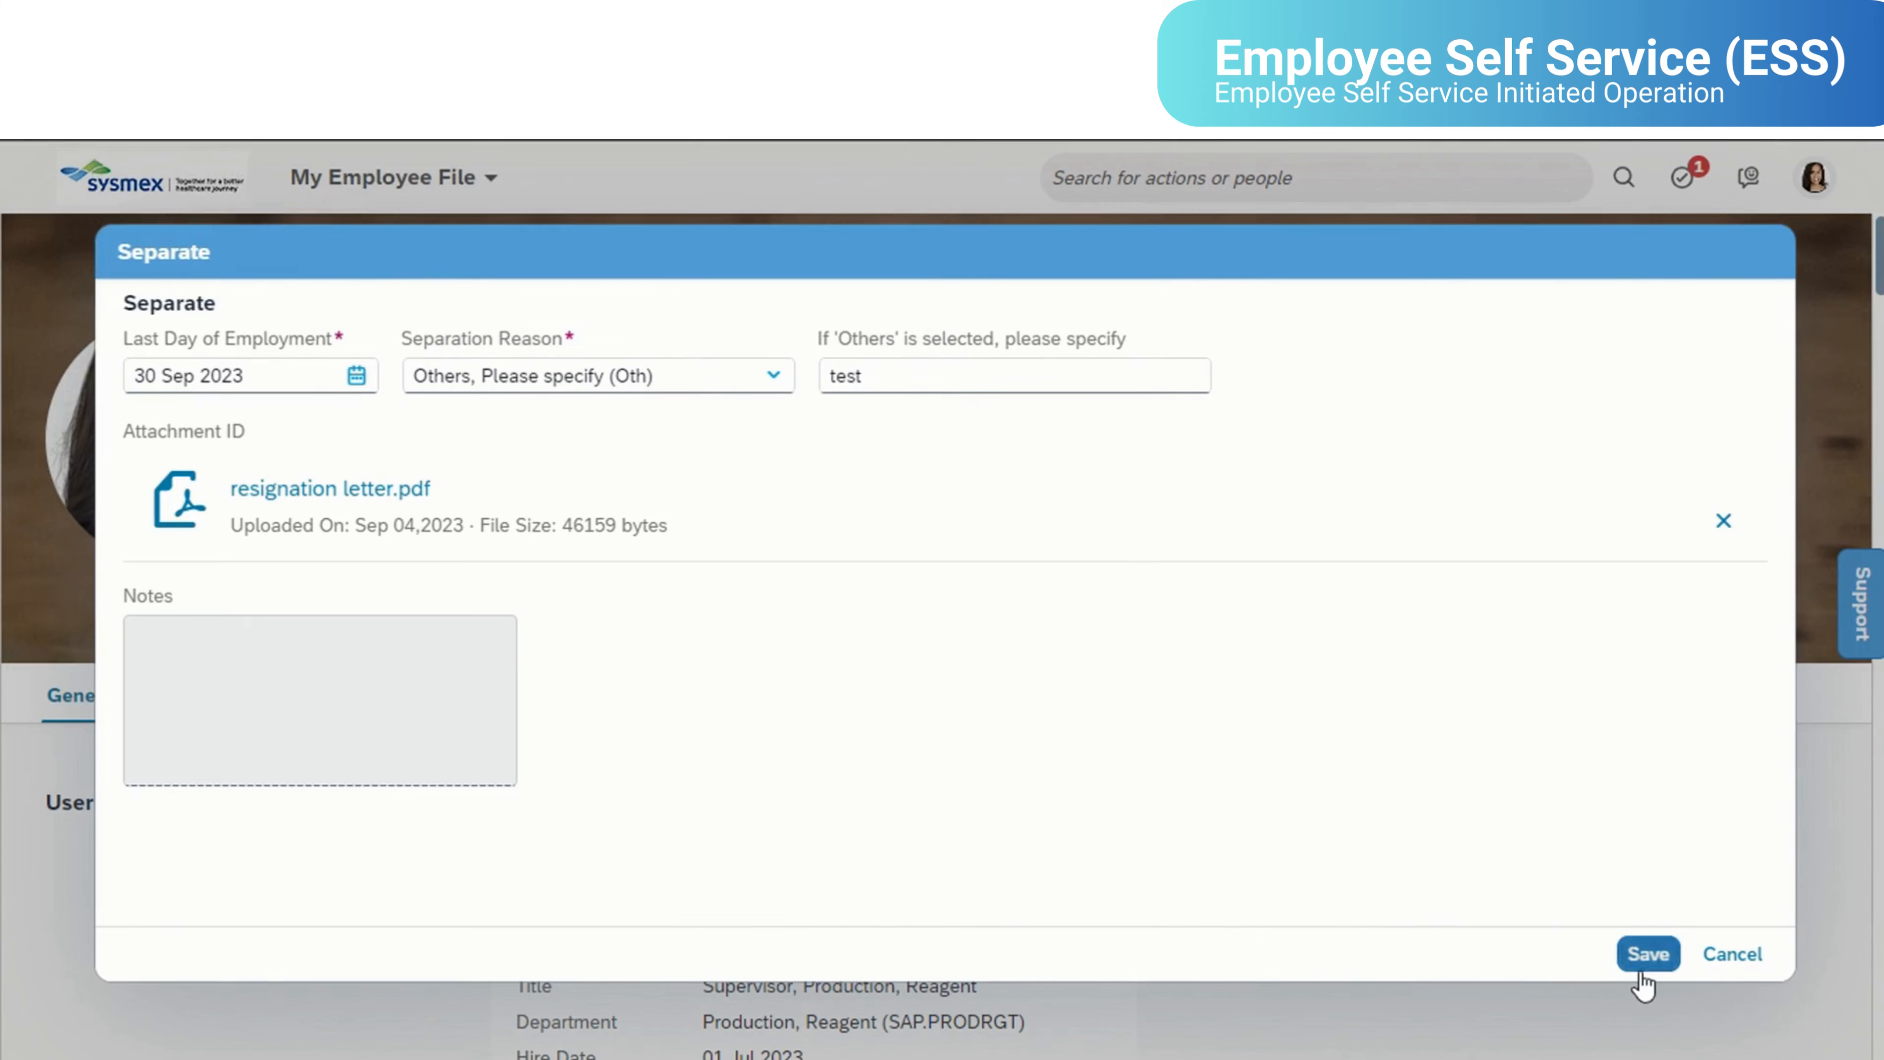
- Save the separation request, show its workflow participants, and confirm the submission
click(1648, 954)
click(1278, 621)
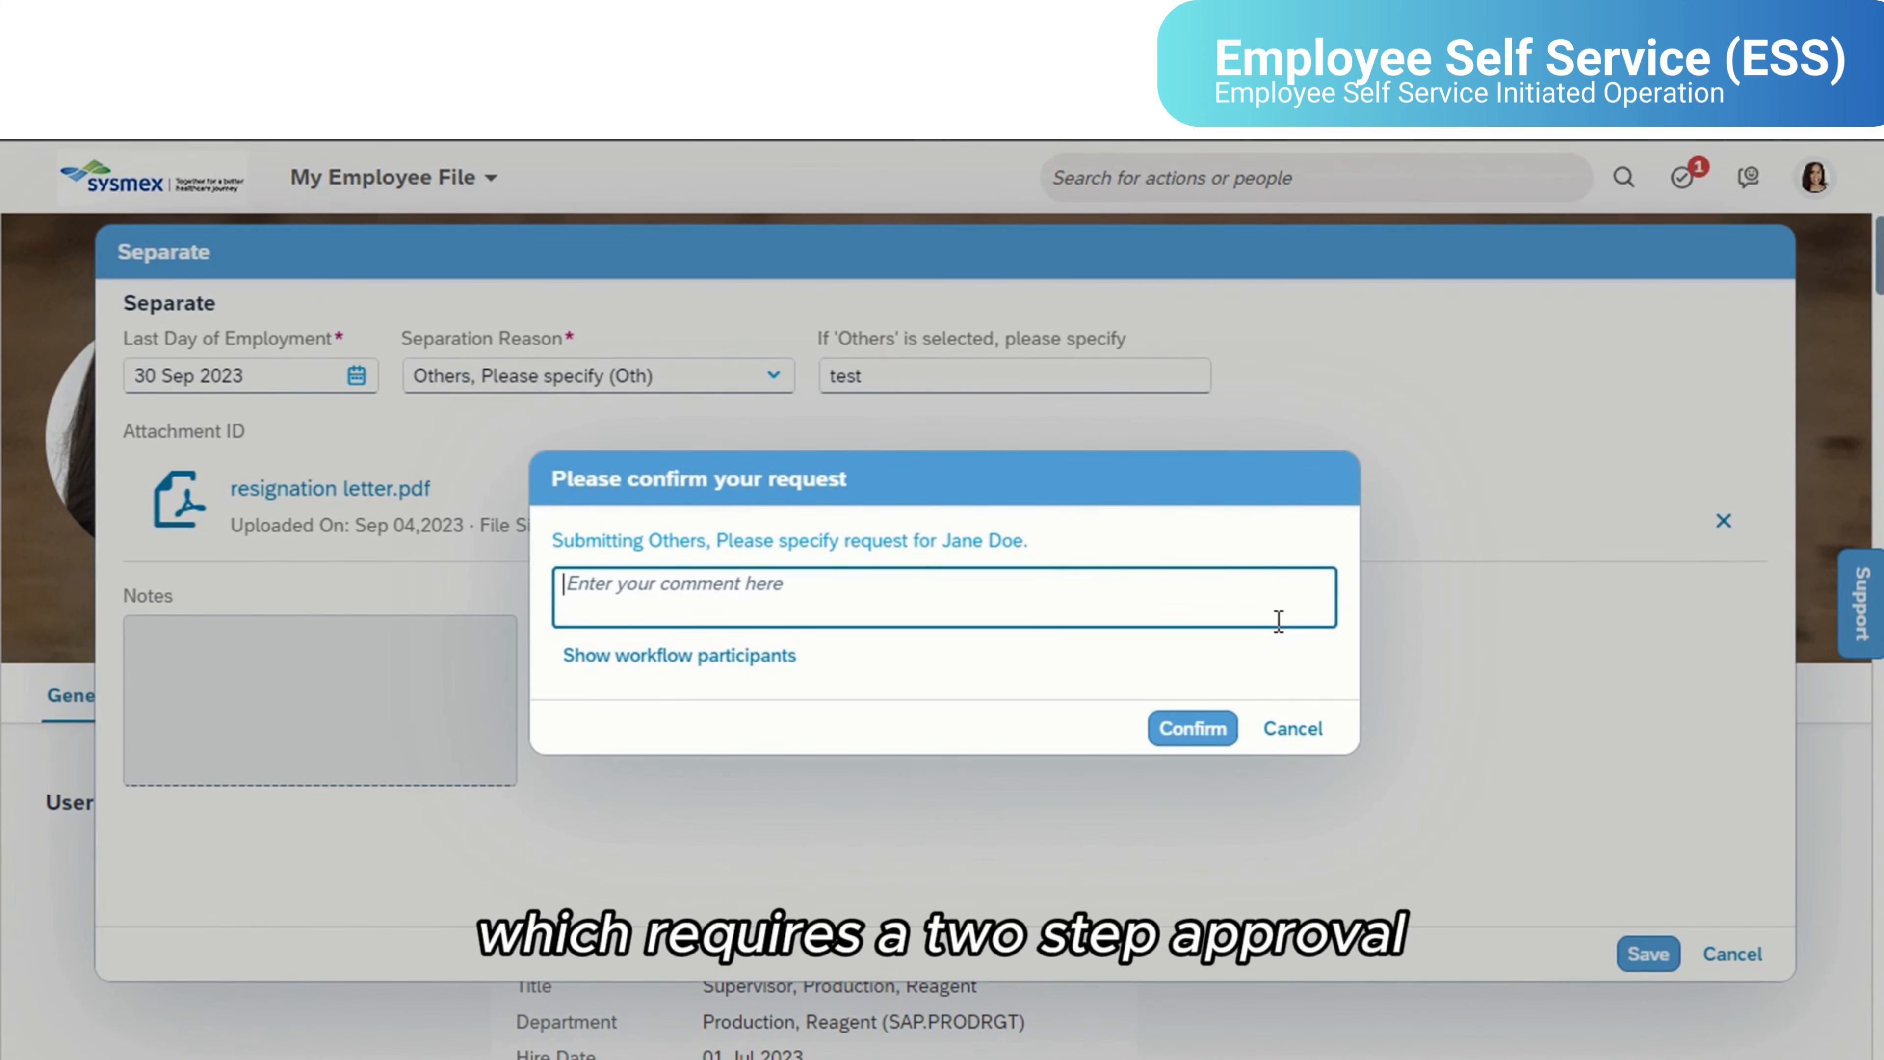
click(733, 659)
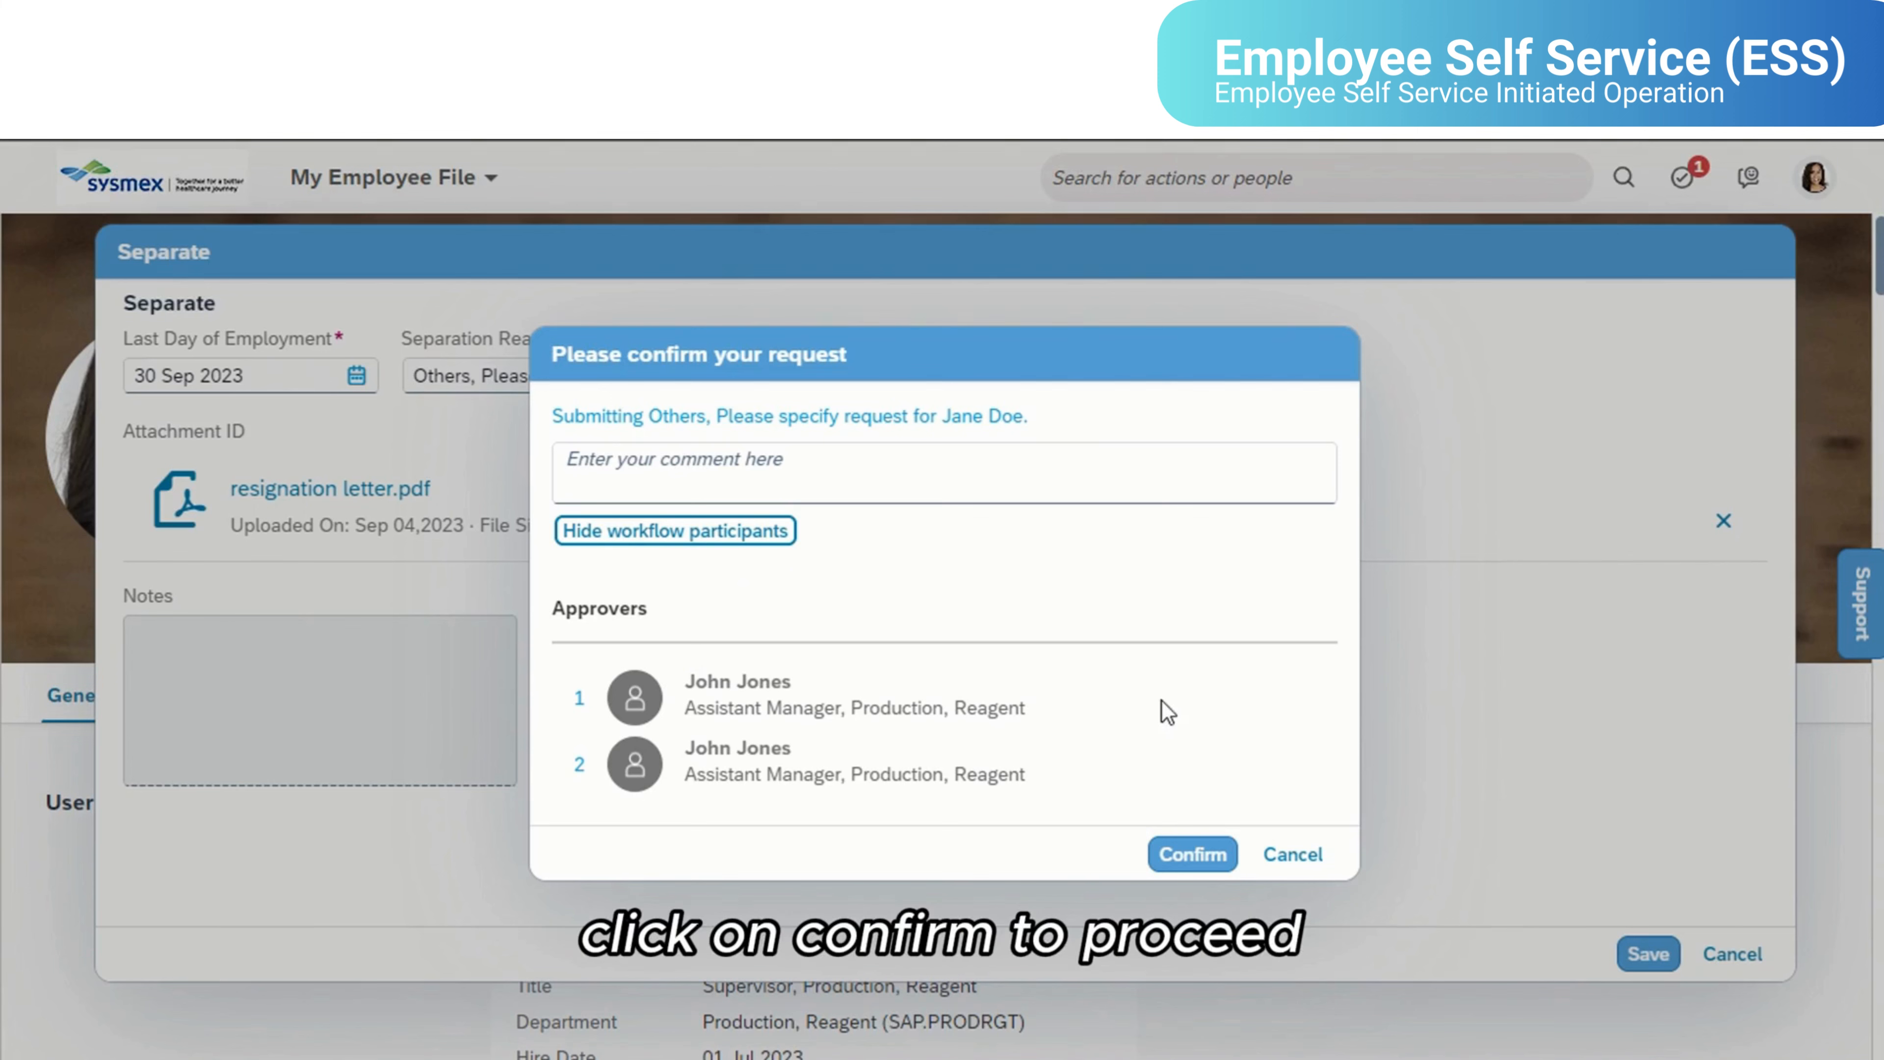
click(1193, 856)
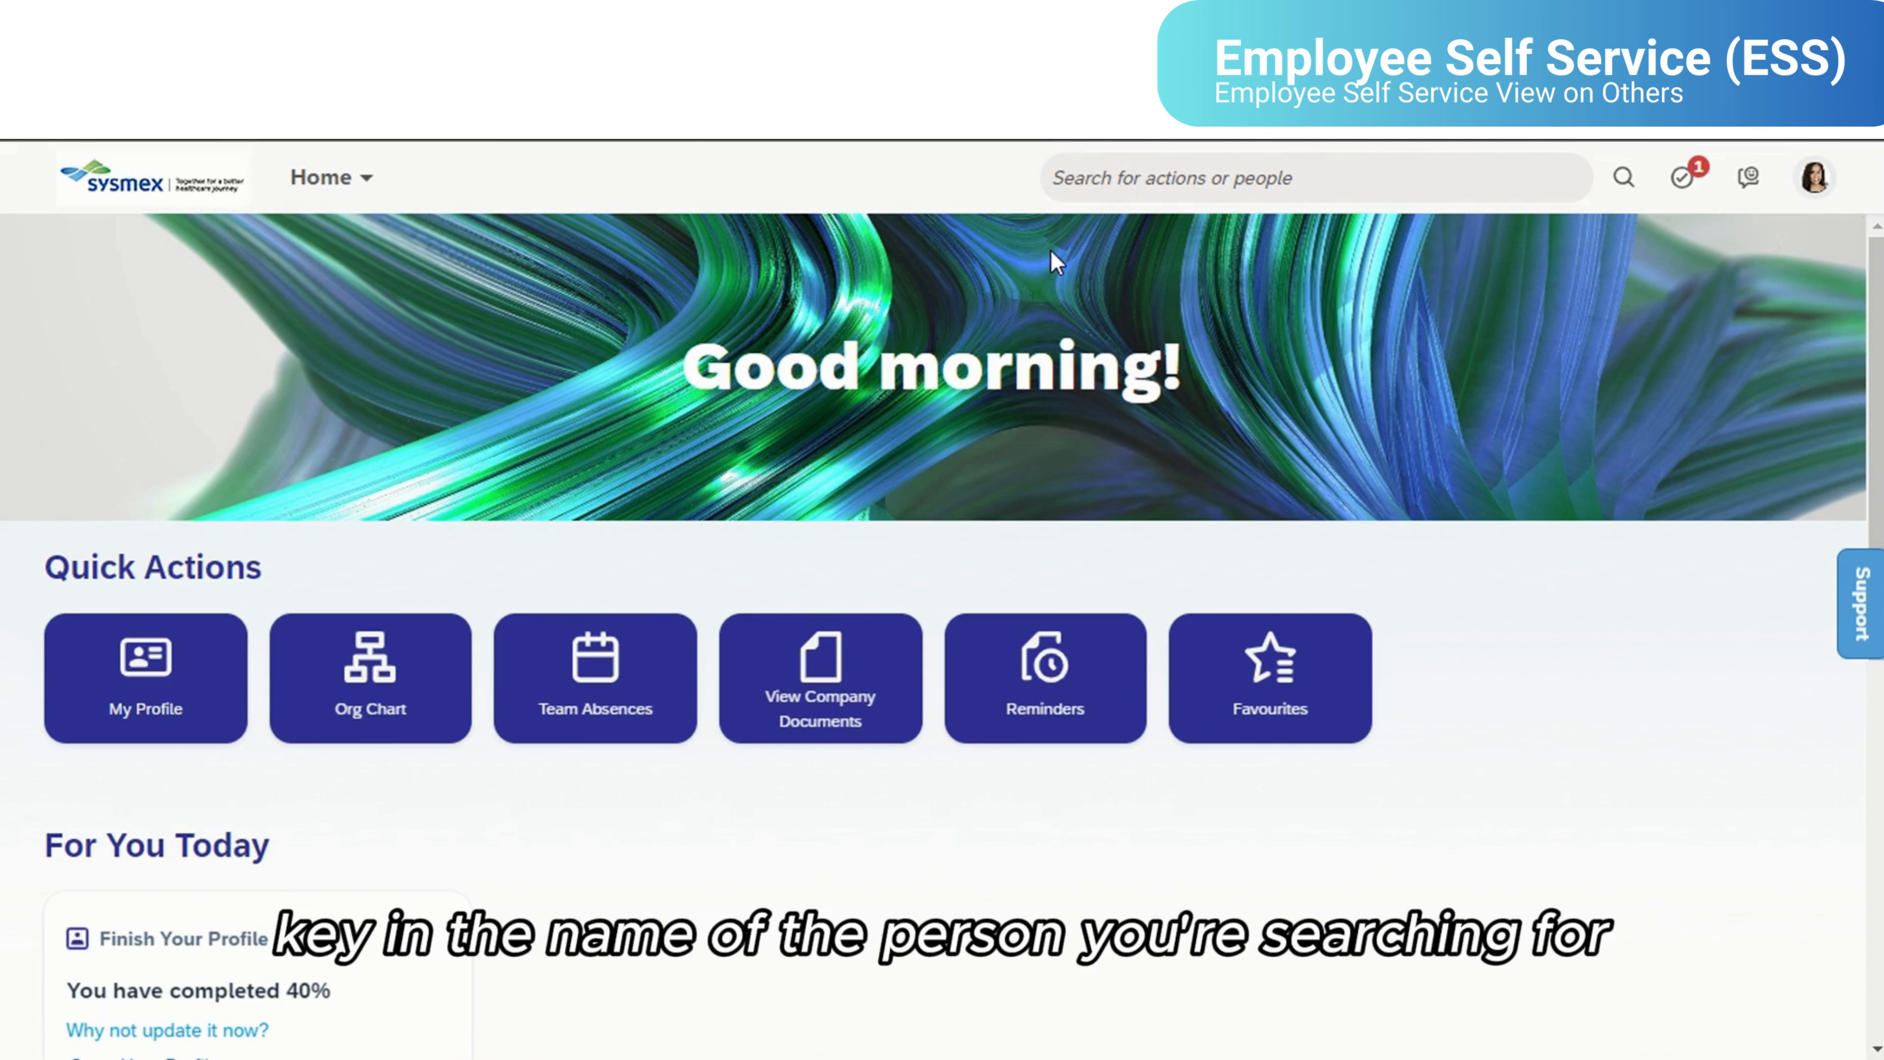
- Search for the other employee by full name and view the information in that person's profile
click(1175, 178)
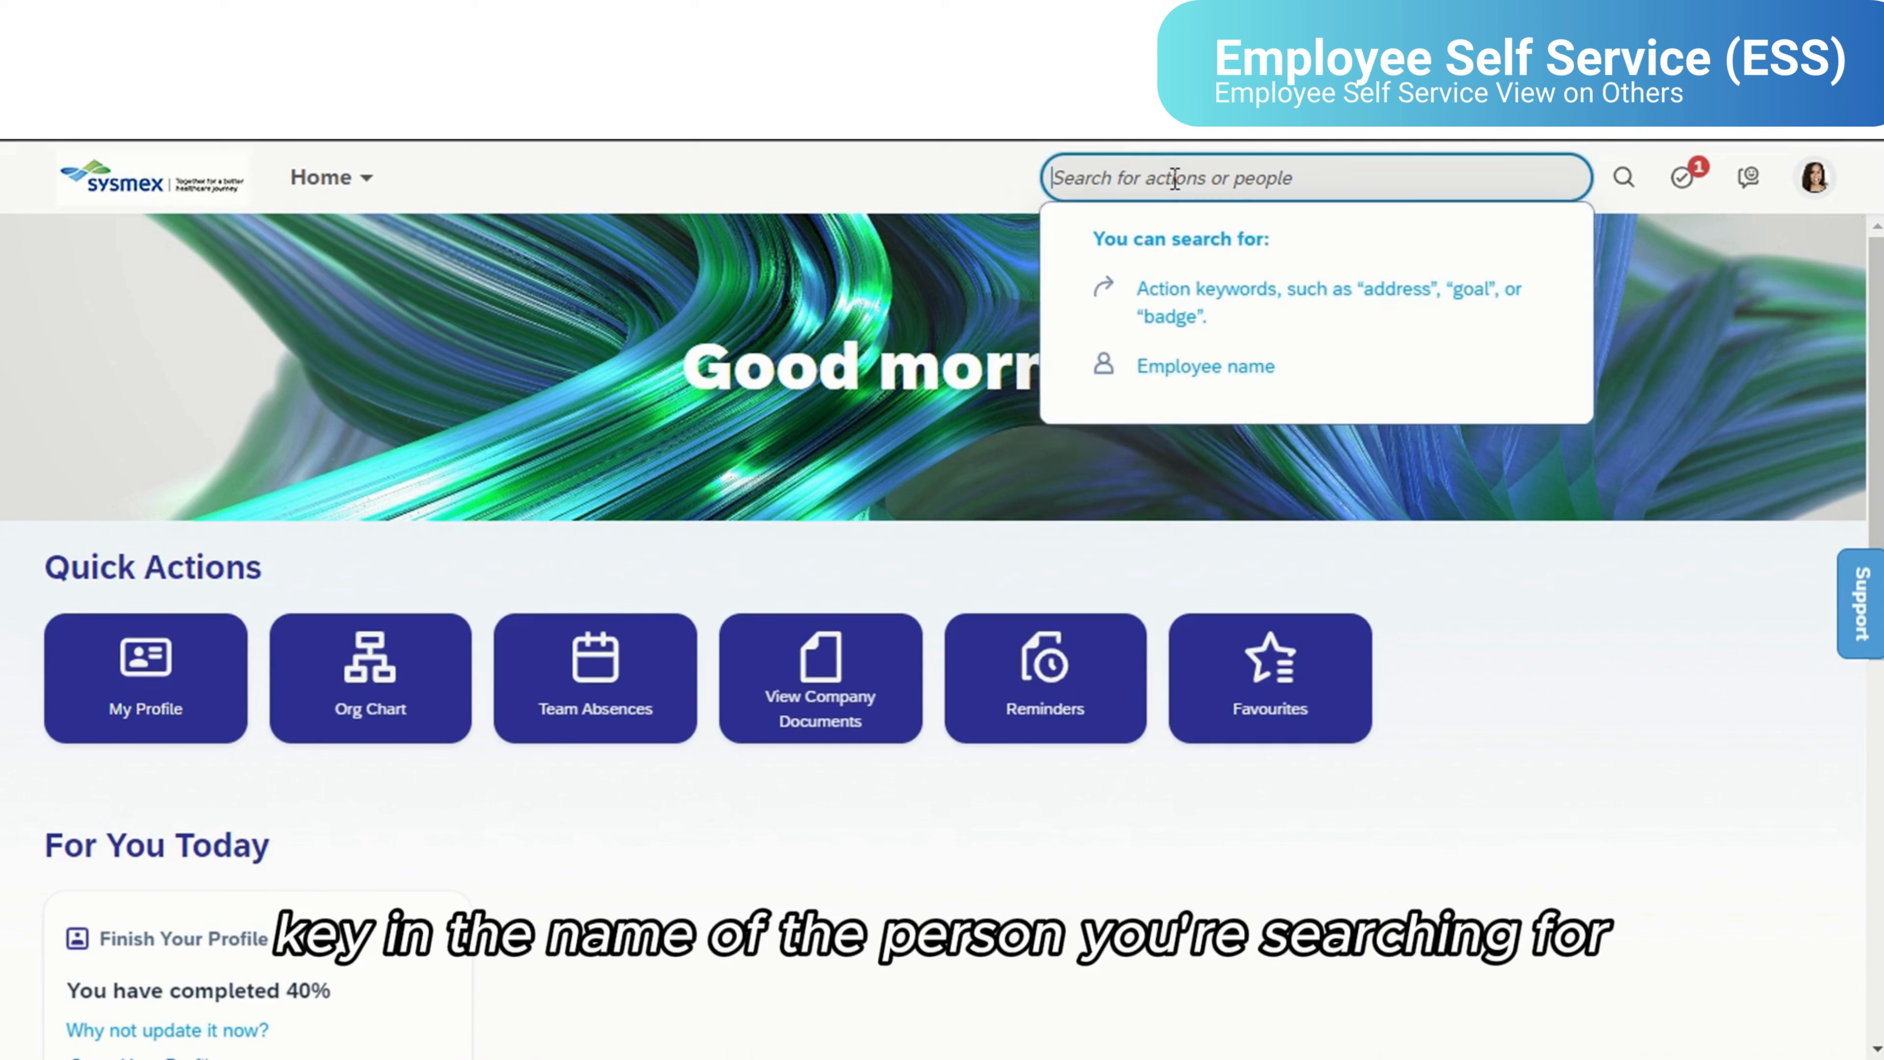
text(joh)
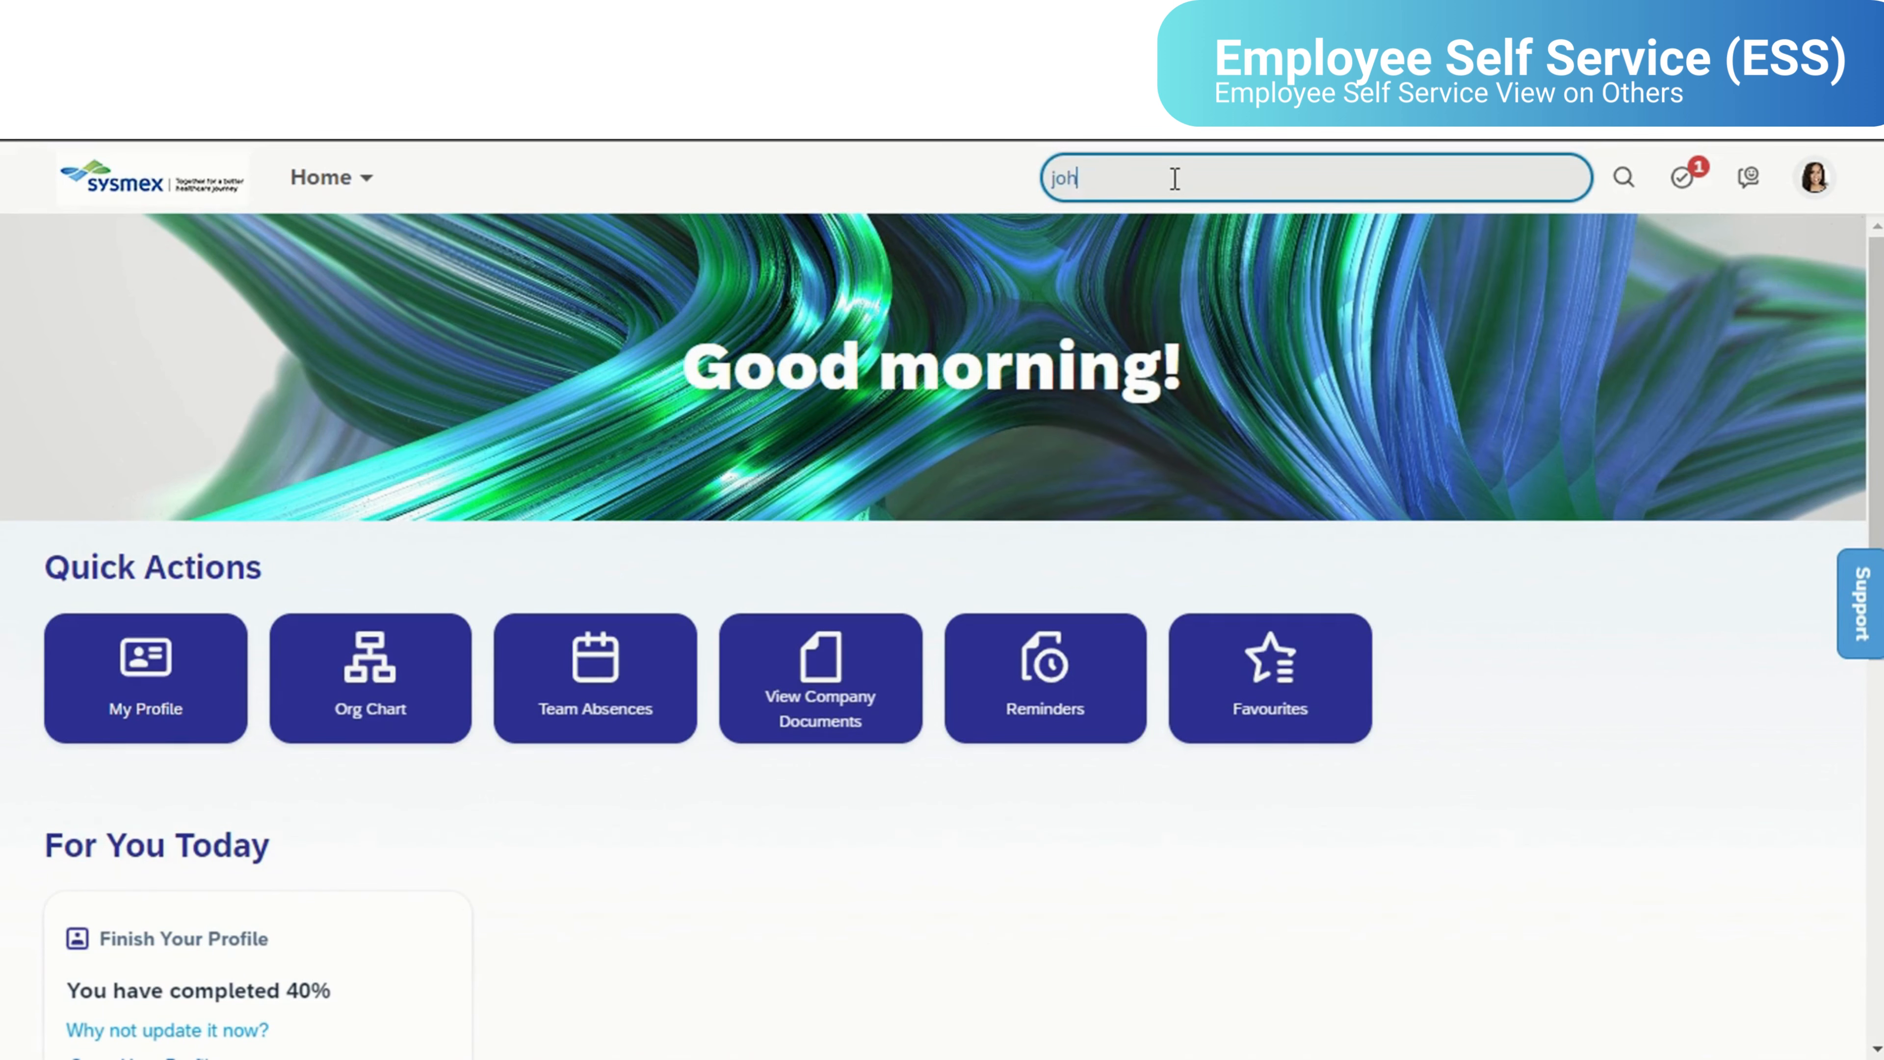
text(n jones)
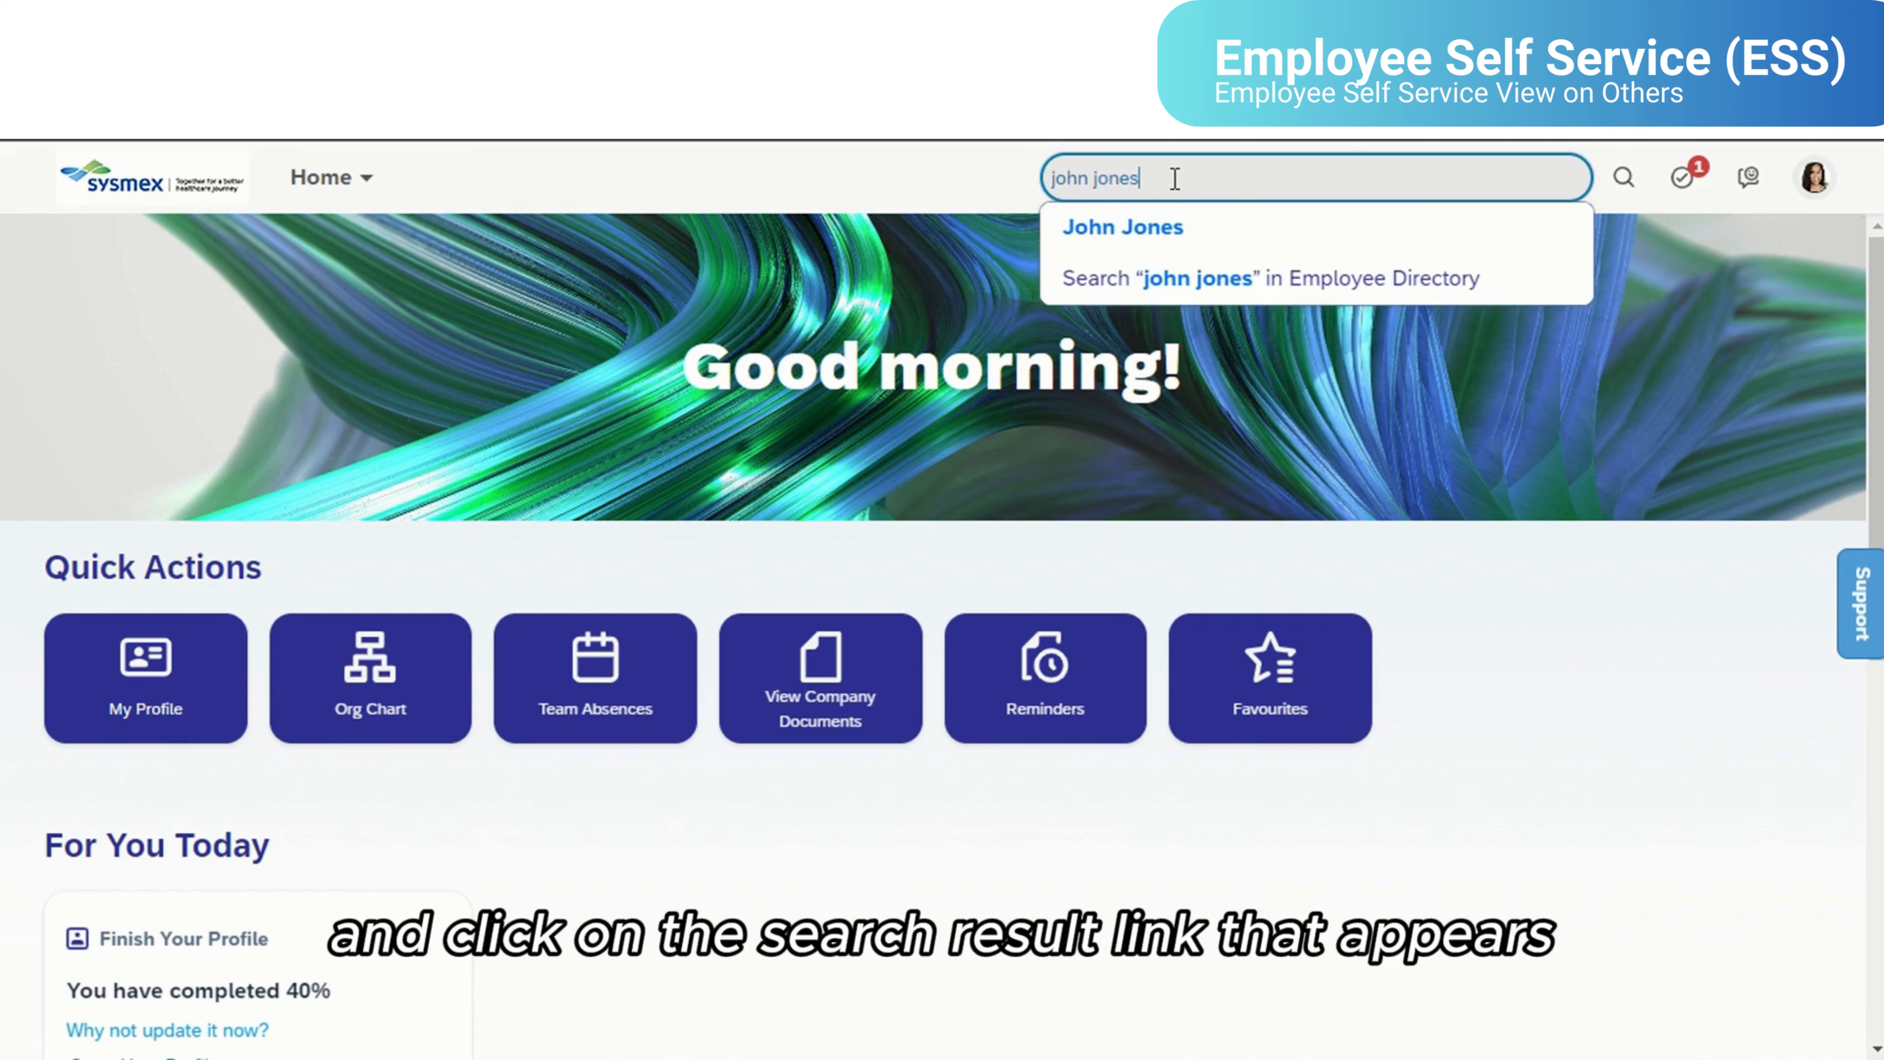
click(1202, 226)
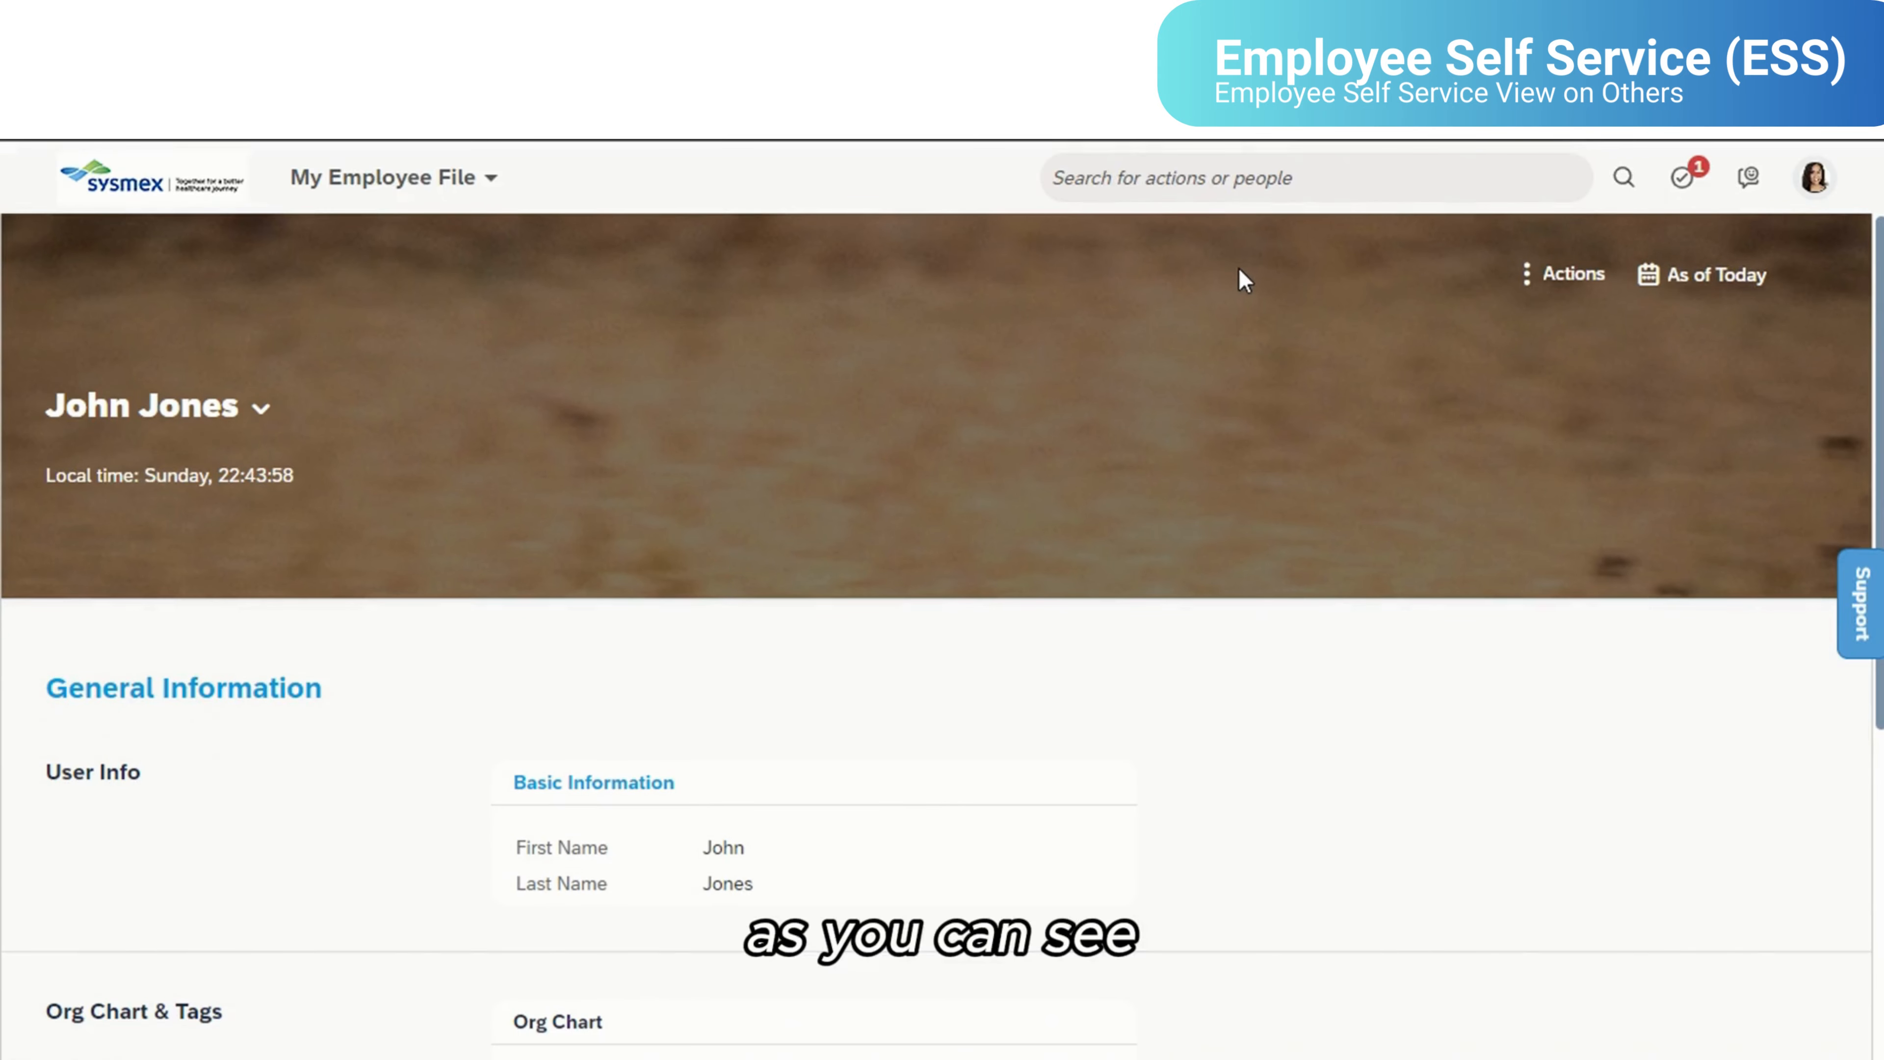
scroll(1180, 375, down, 6)
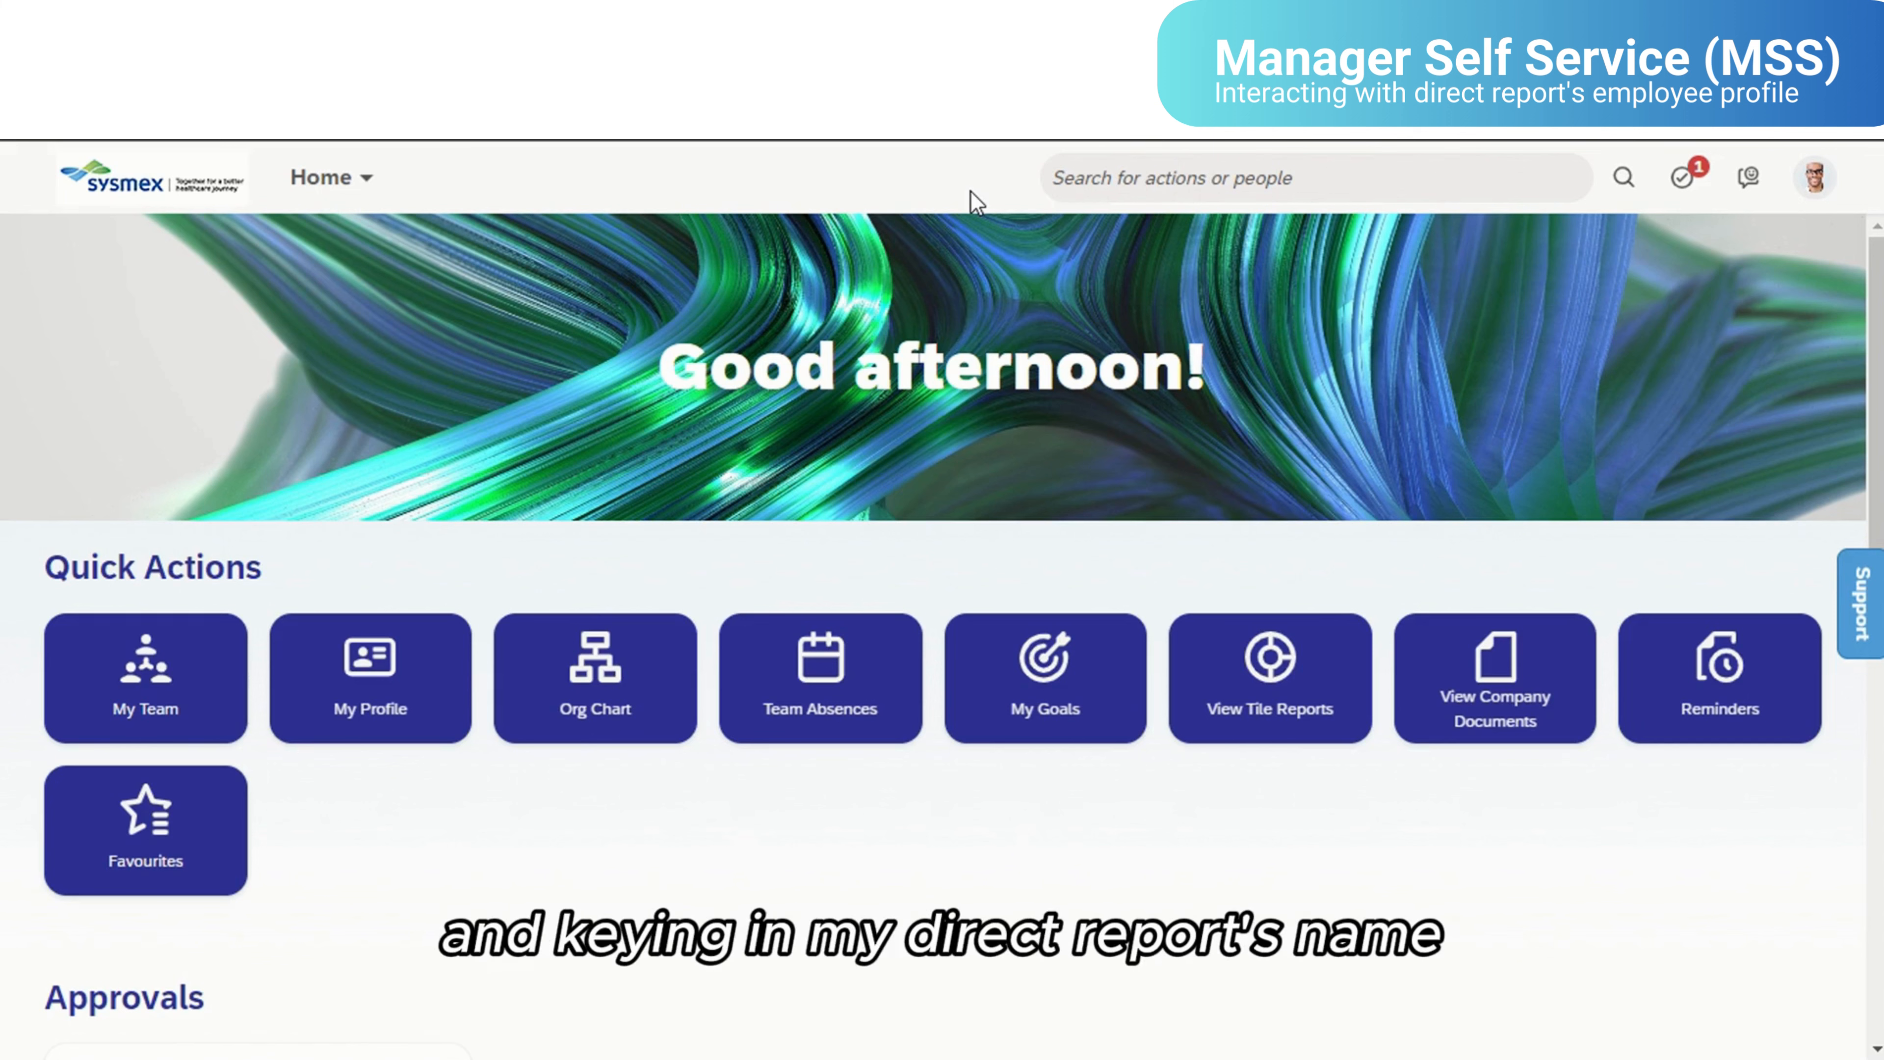
- As the manager, search for the direct report by name, open the profile, and review the Employment Information sections
click(1072, 179)
text(Jane D)
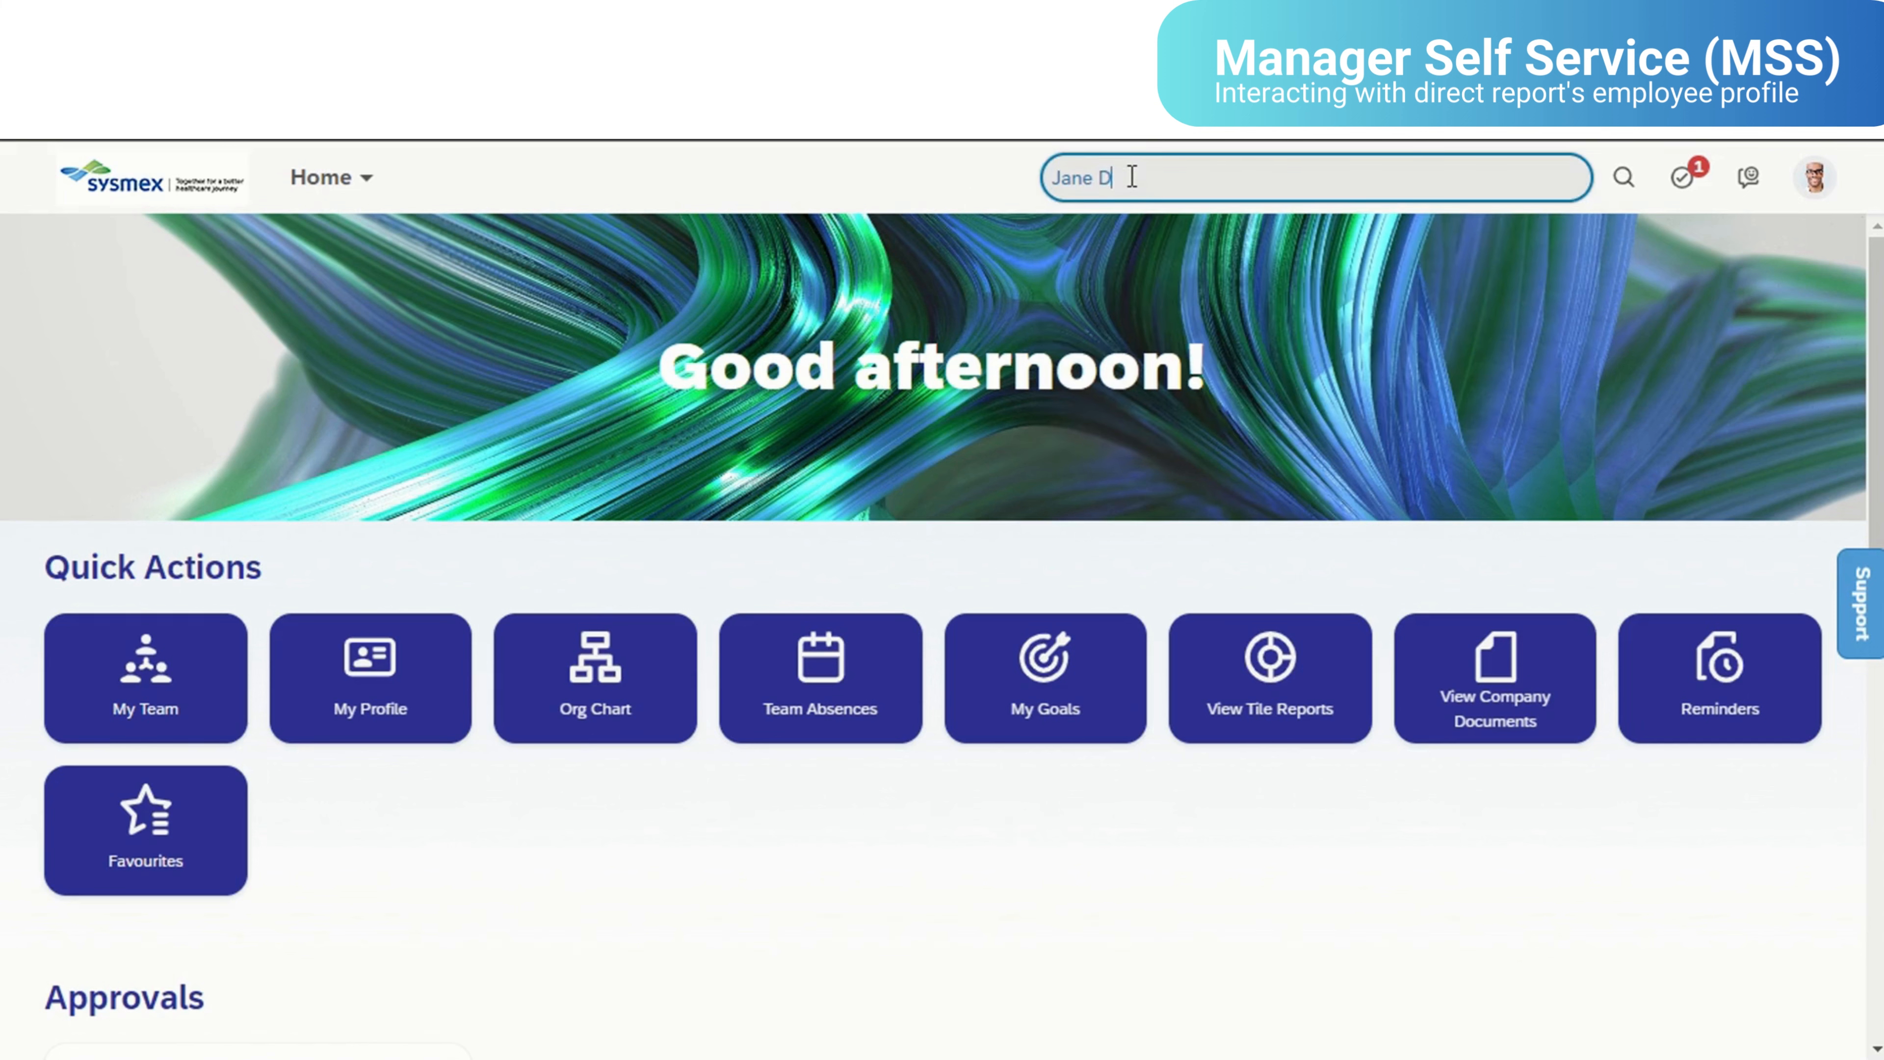
text(oe)
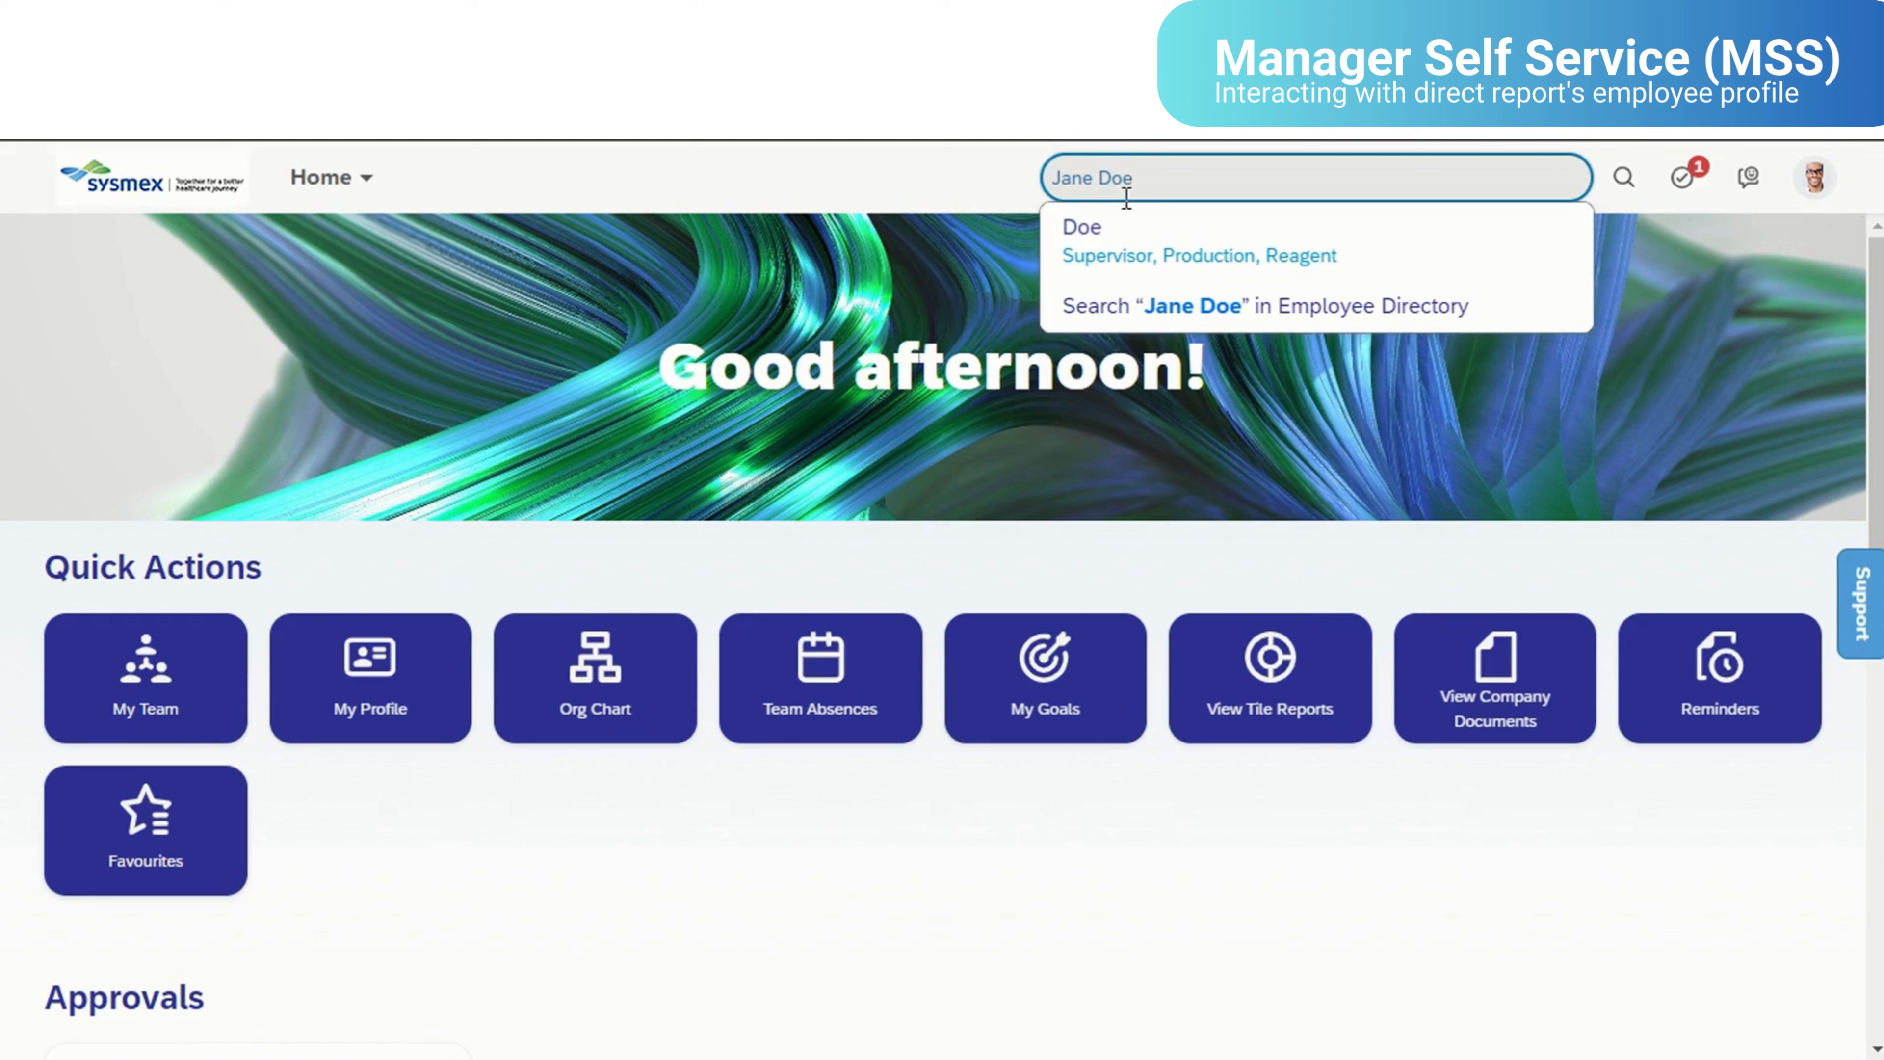
click(1123, 239)
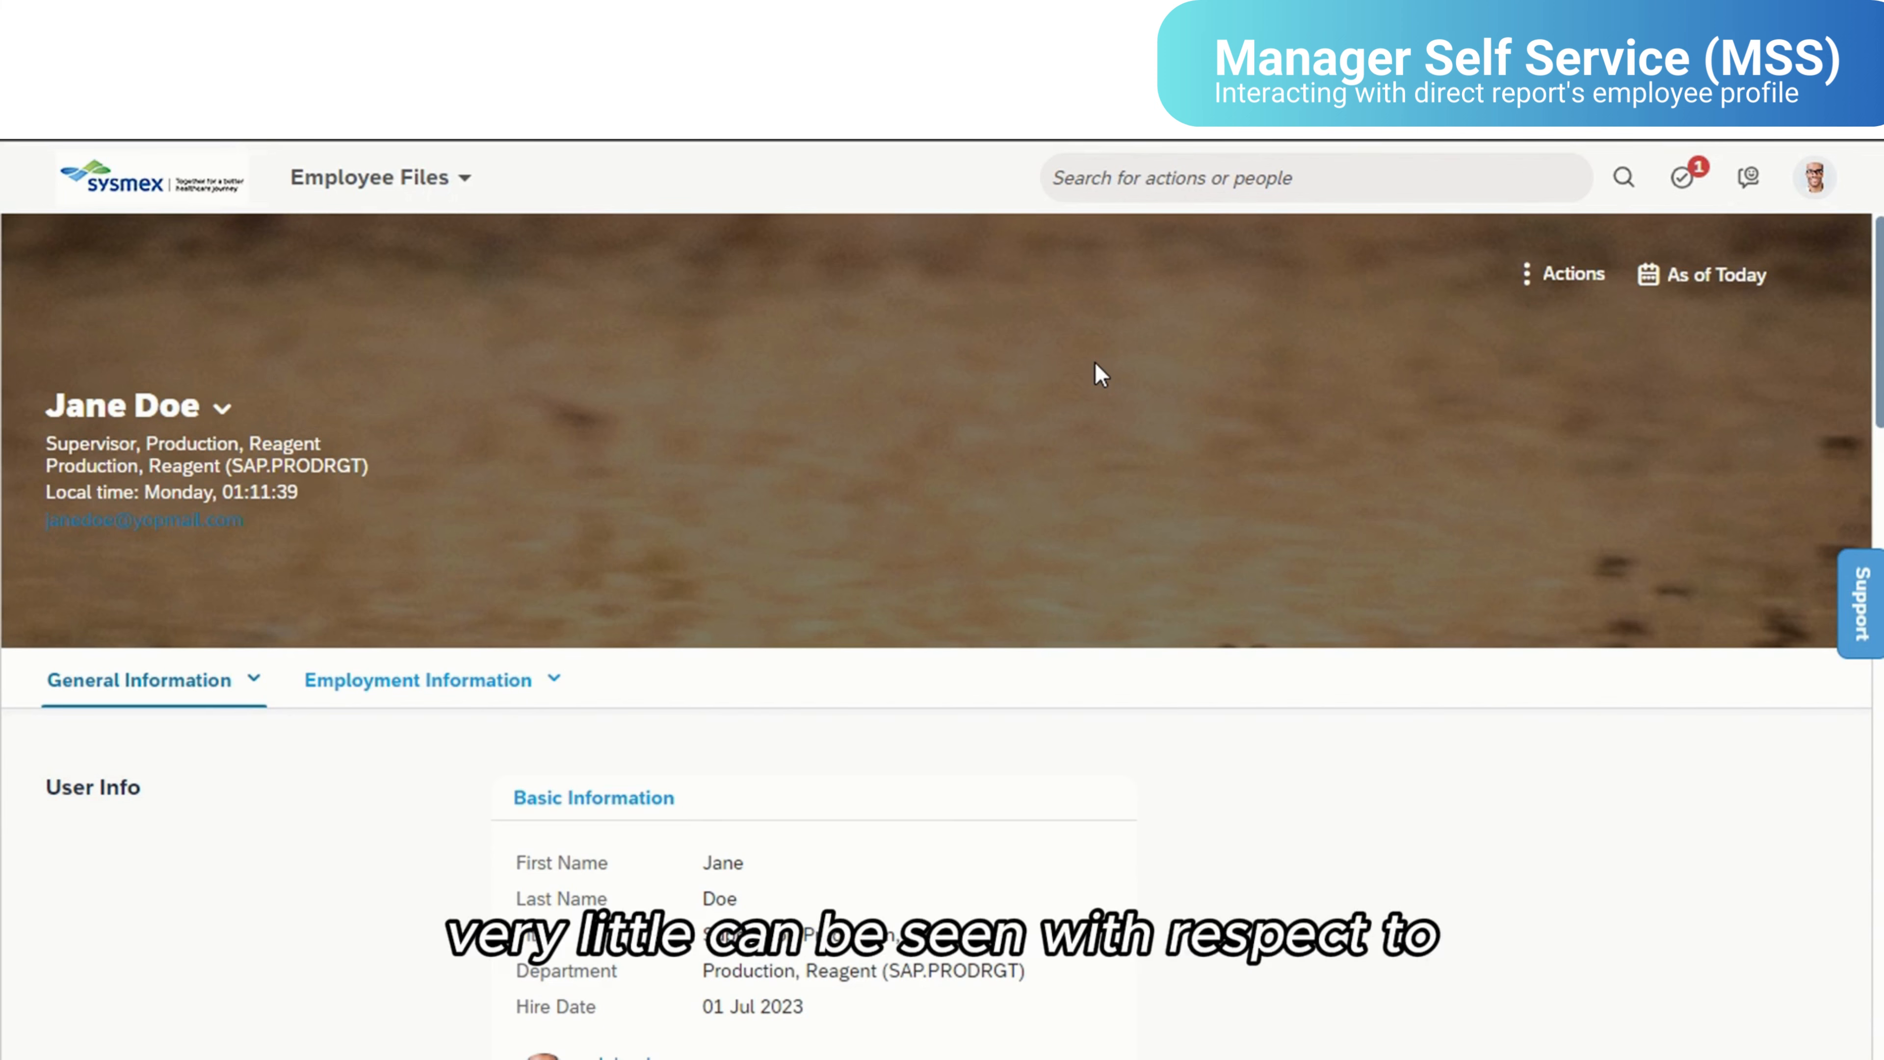
scroll(1094, 362, down, 4)
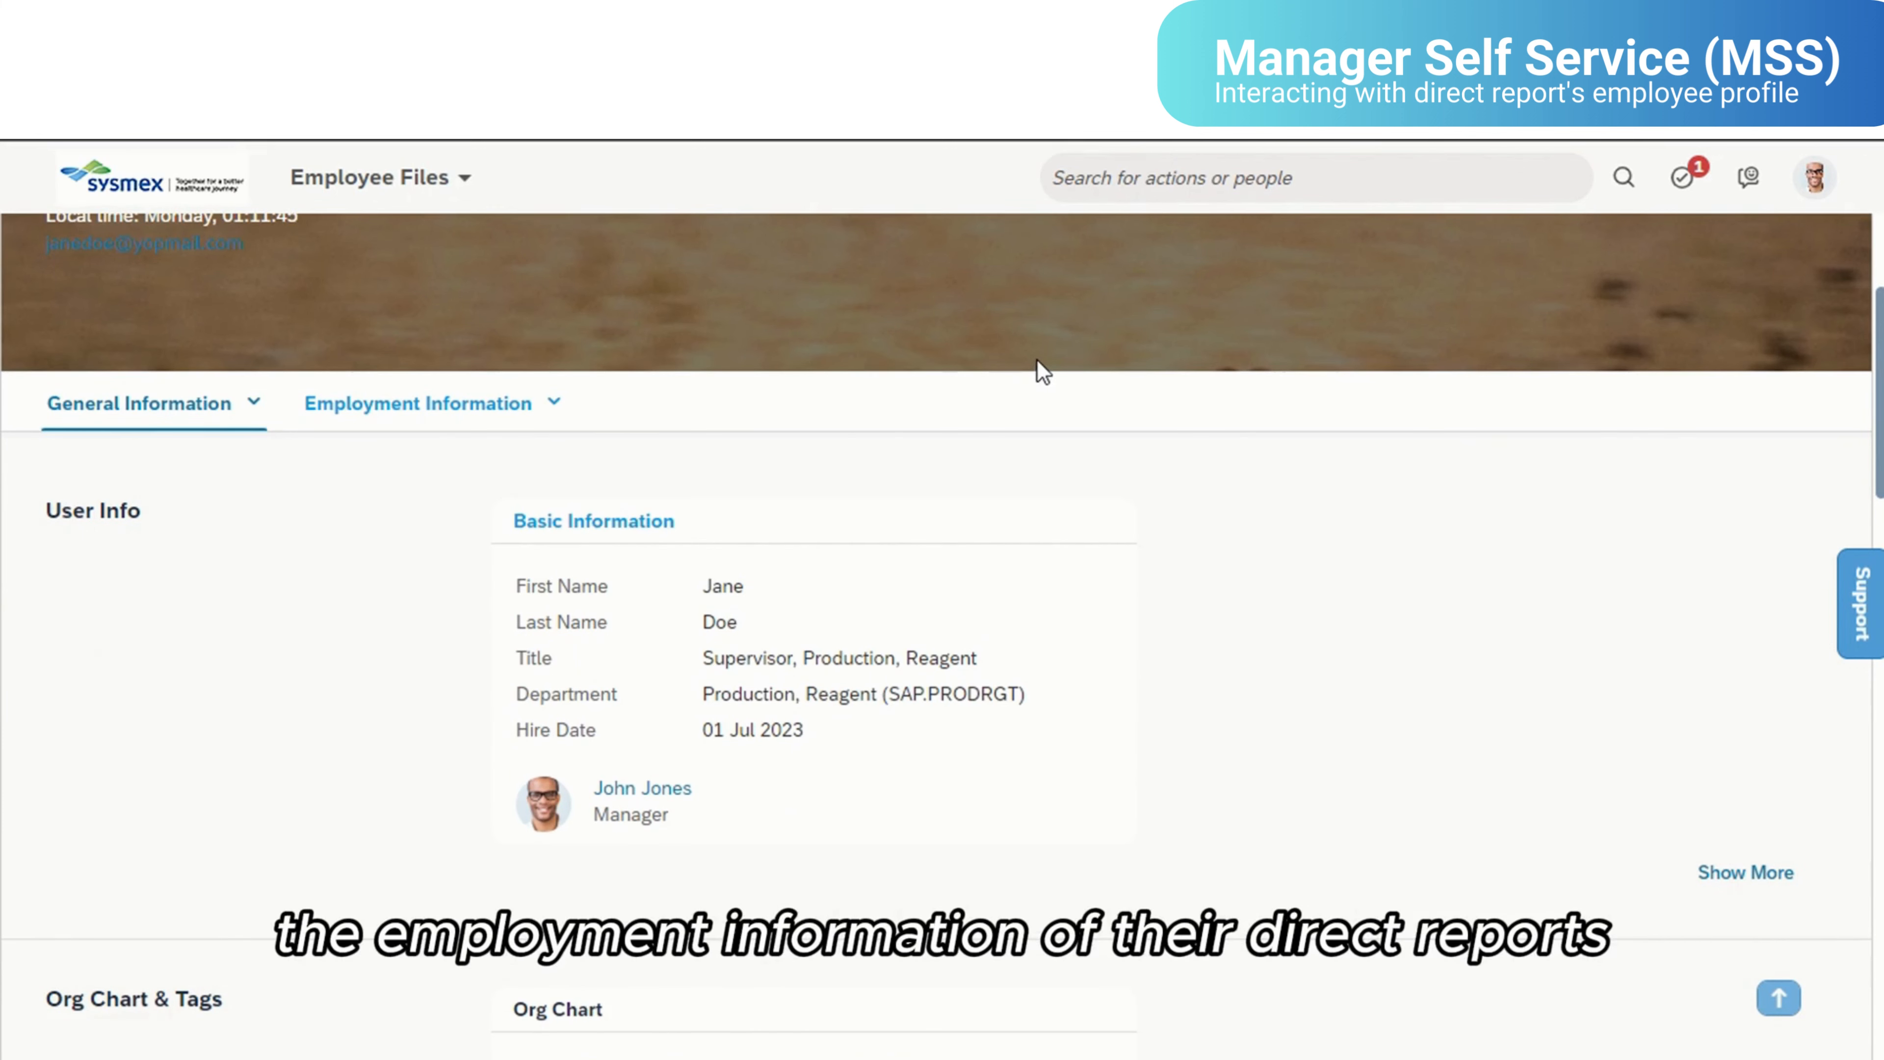
scroll(1043, 371, down, 12)
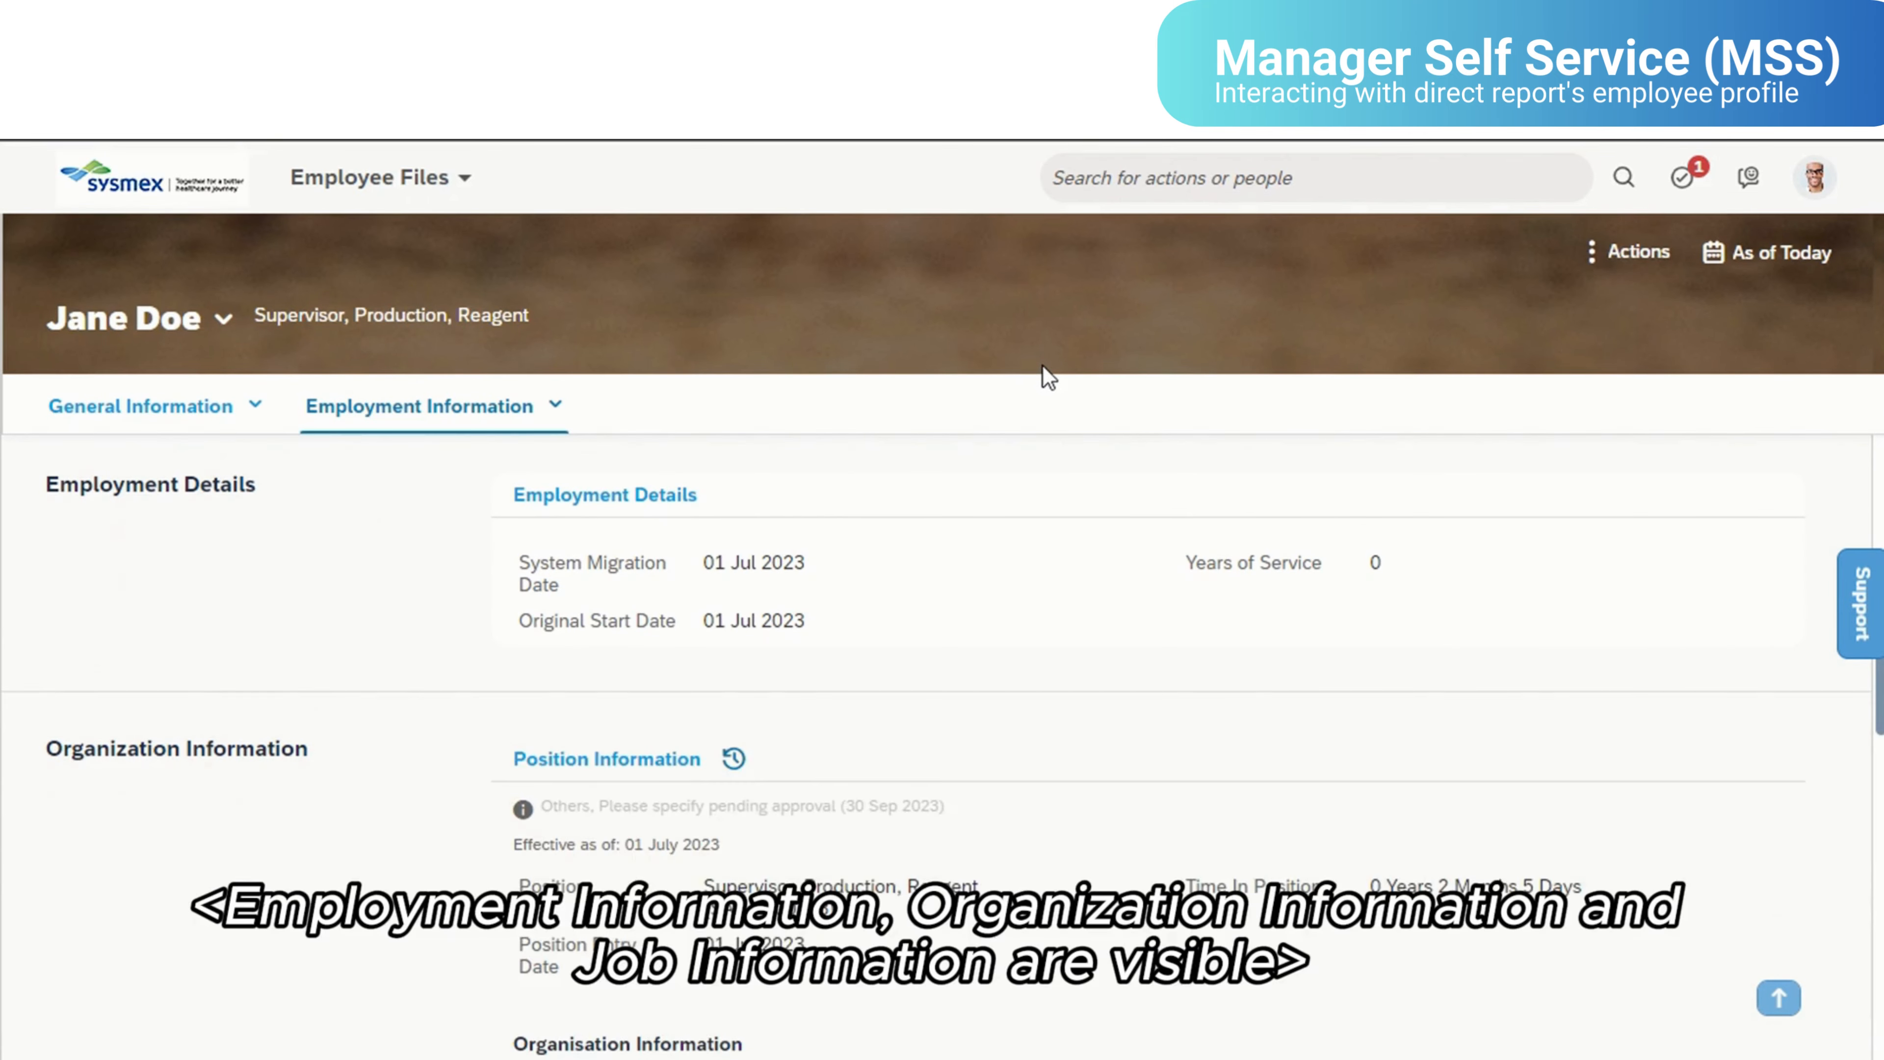
scroll(1049, 460, down, 4)
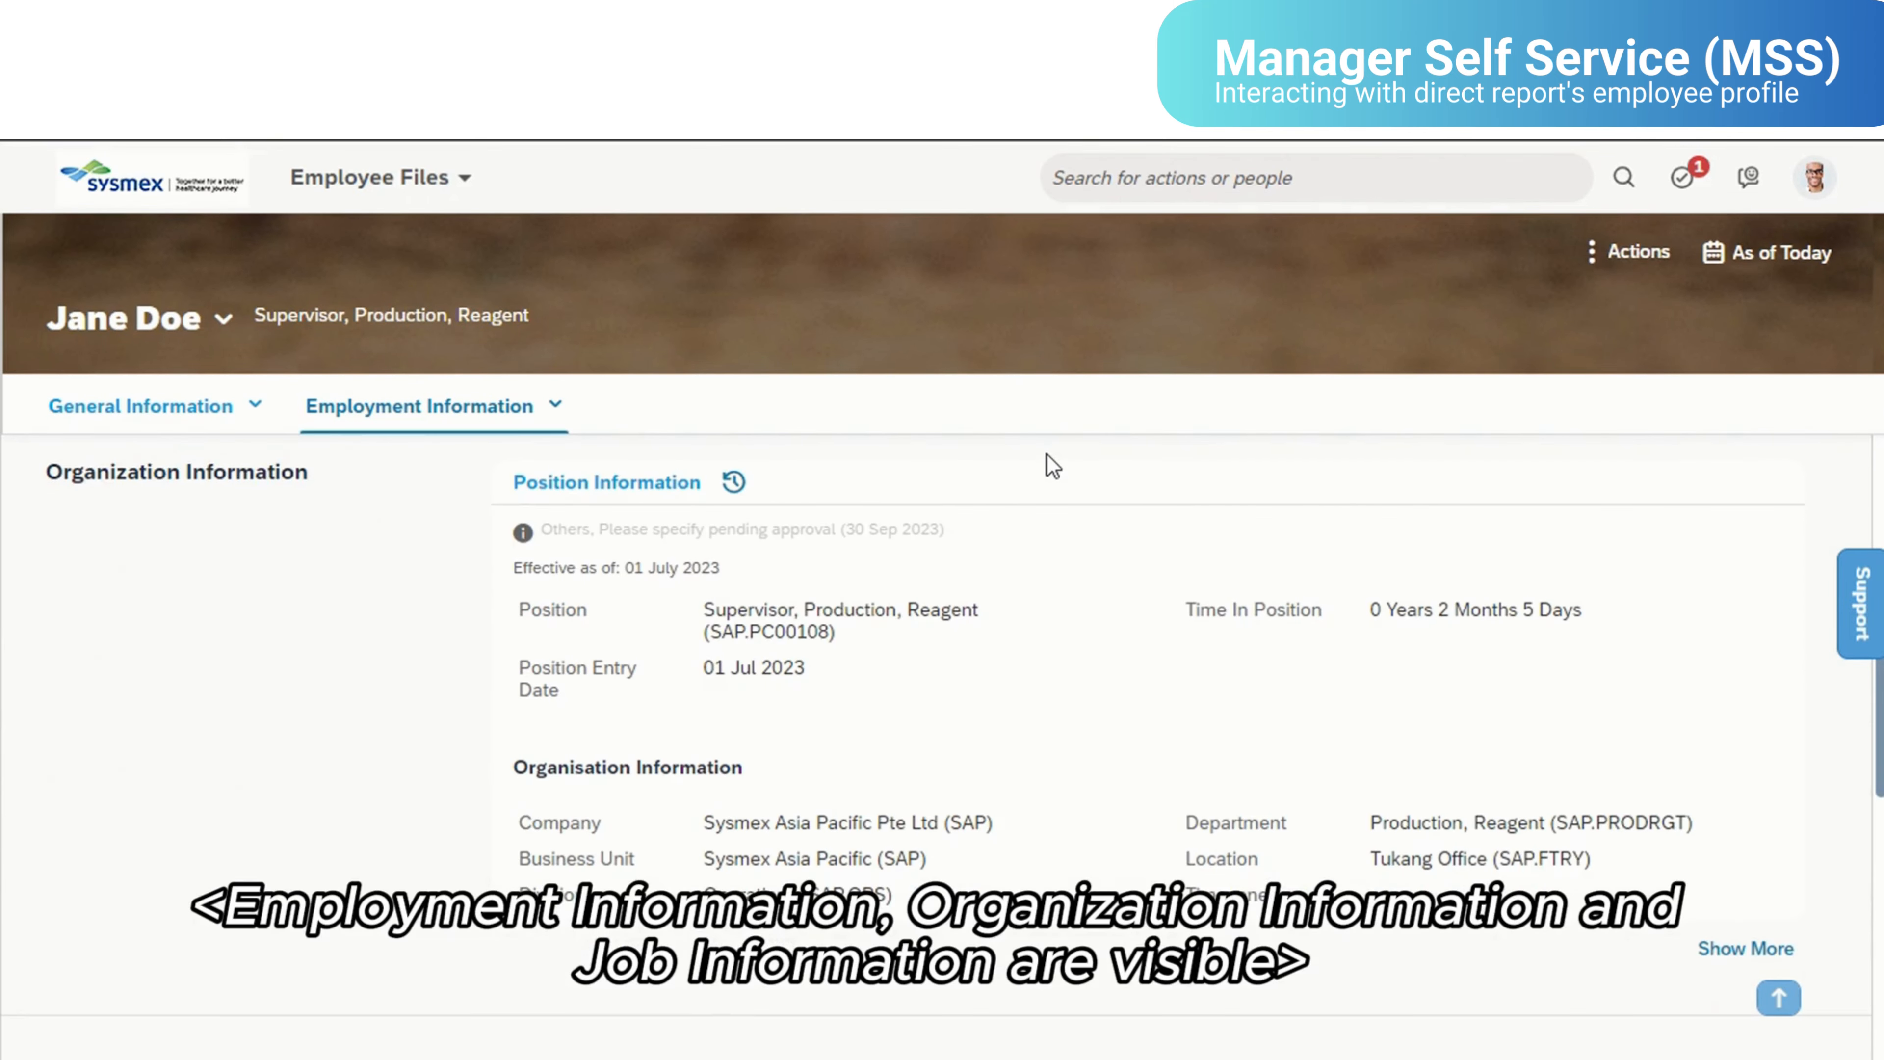
scroll(1046, 453, down, 3)
scroll(1047, 453, down, 5)
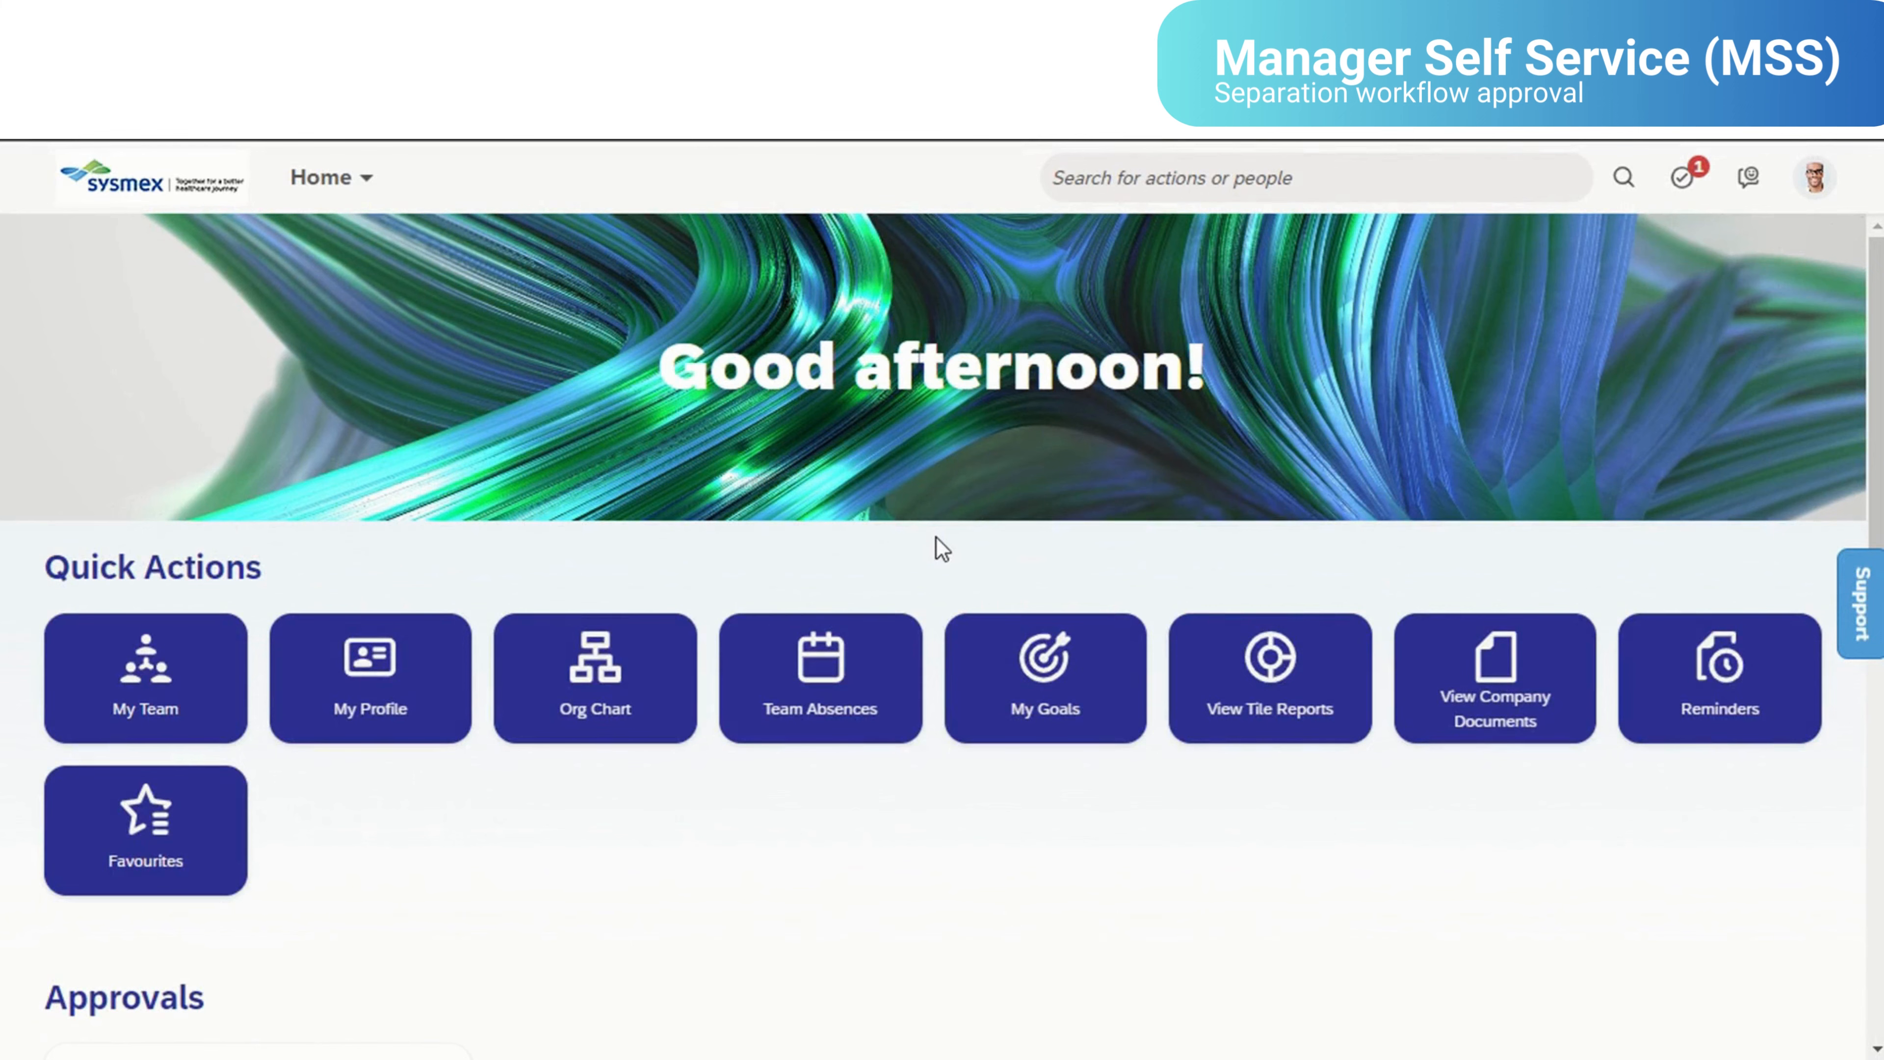
- Check the pending separation request in the home page's Approvals section and in the To-Do list
scroll(936, 537, down, 5)
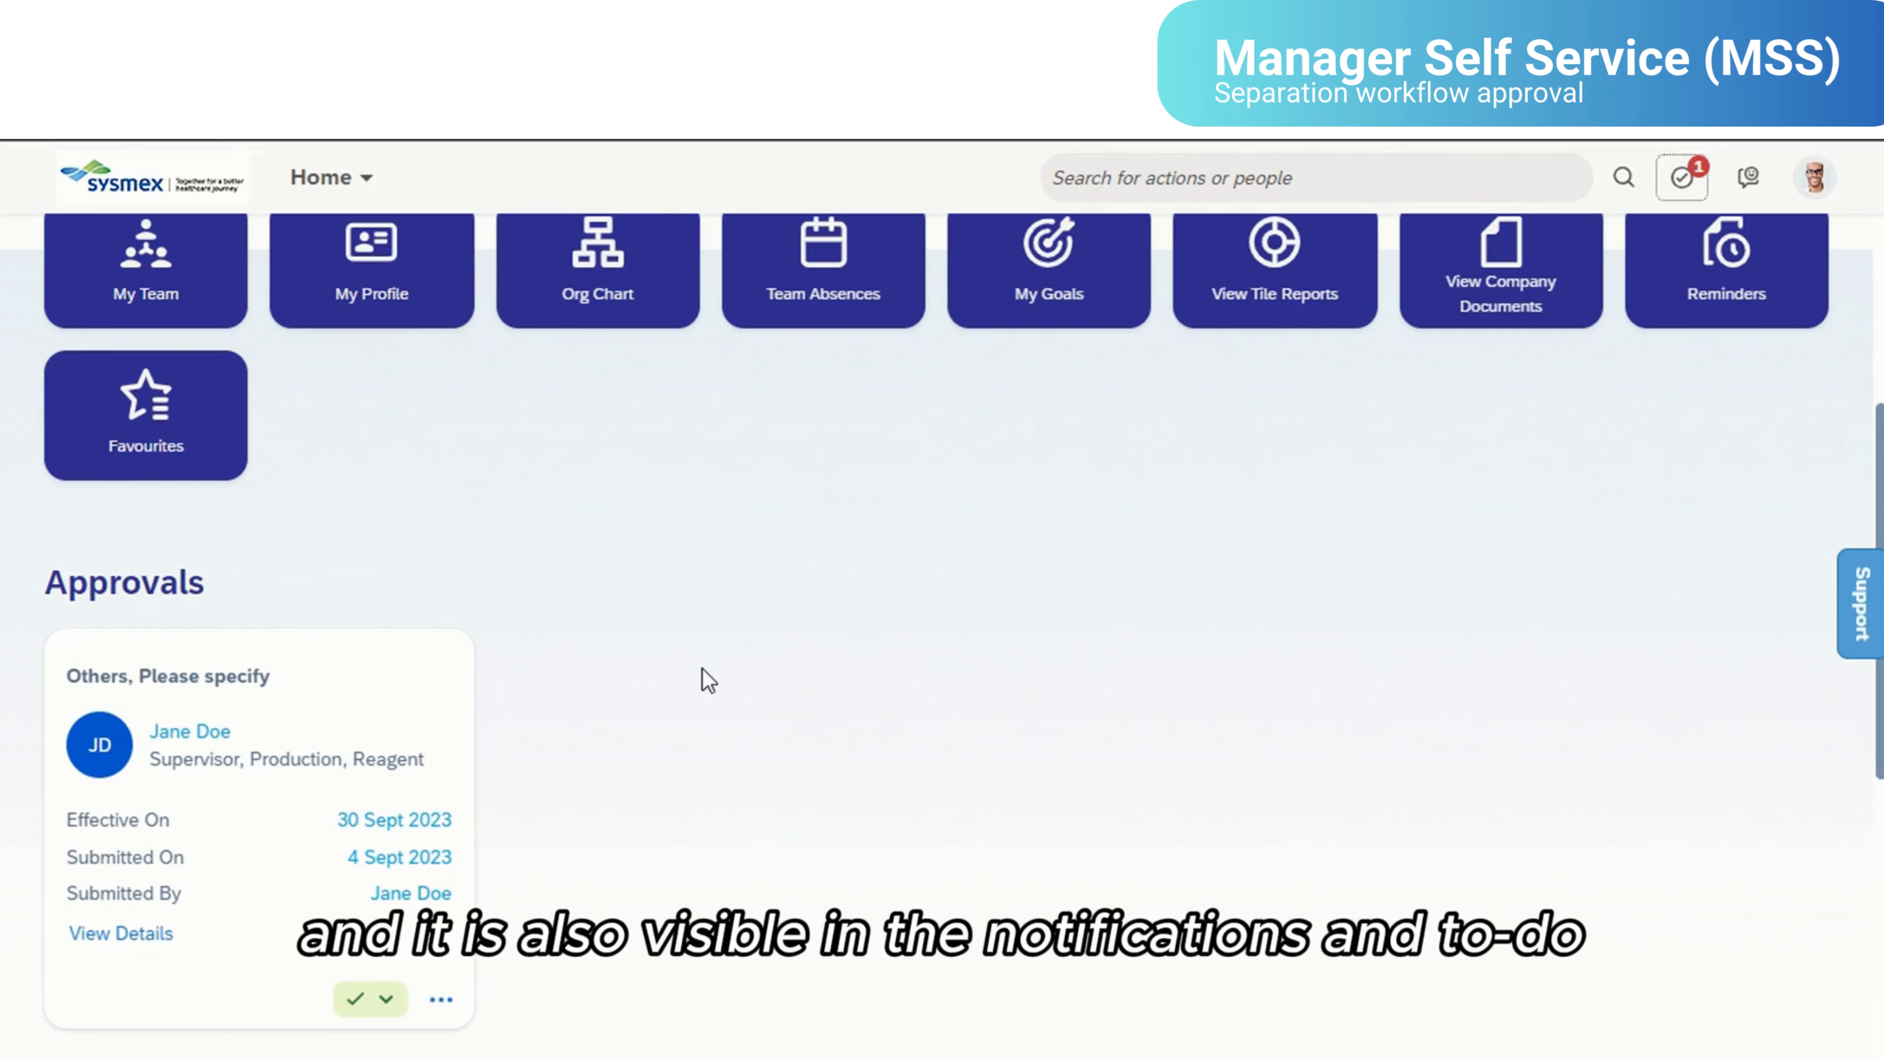
click(1666, 177)
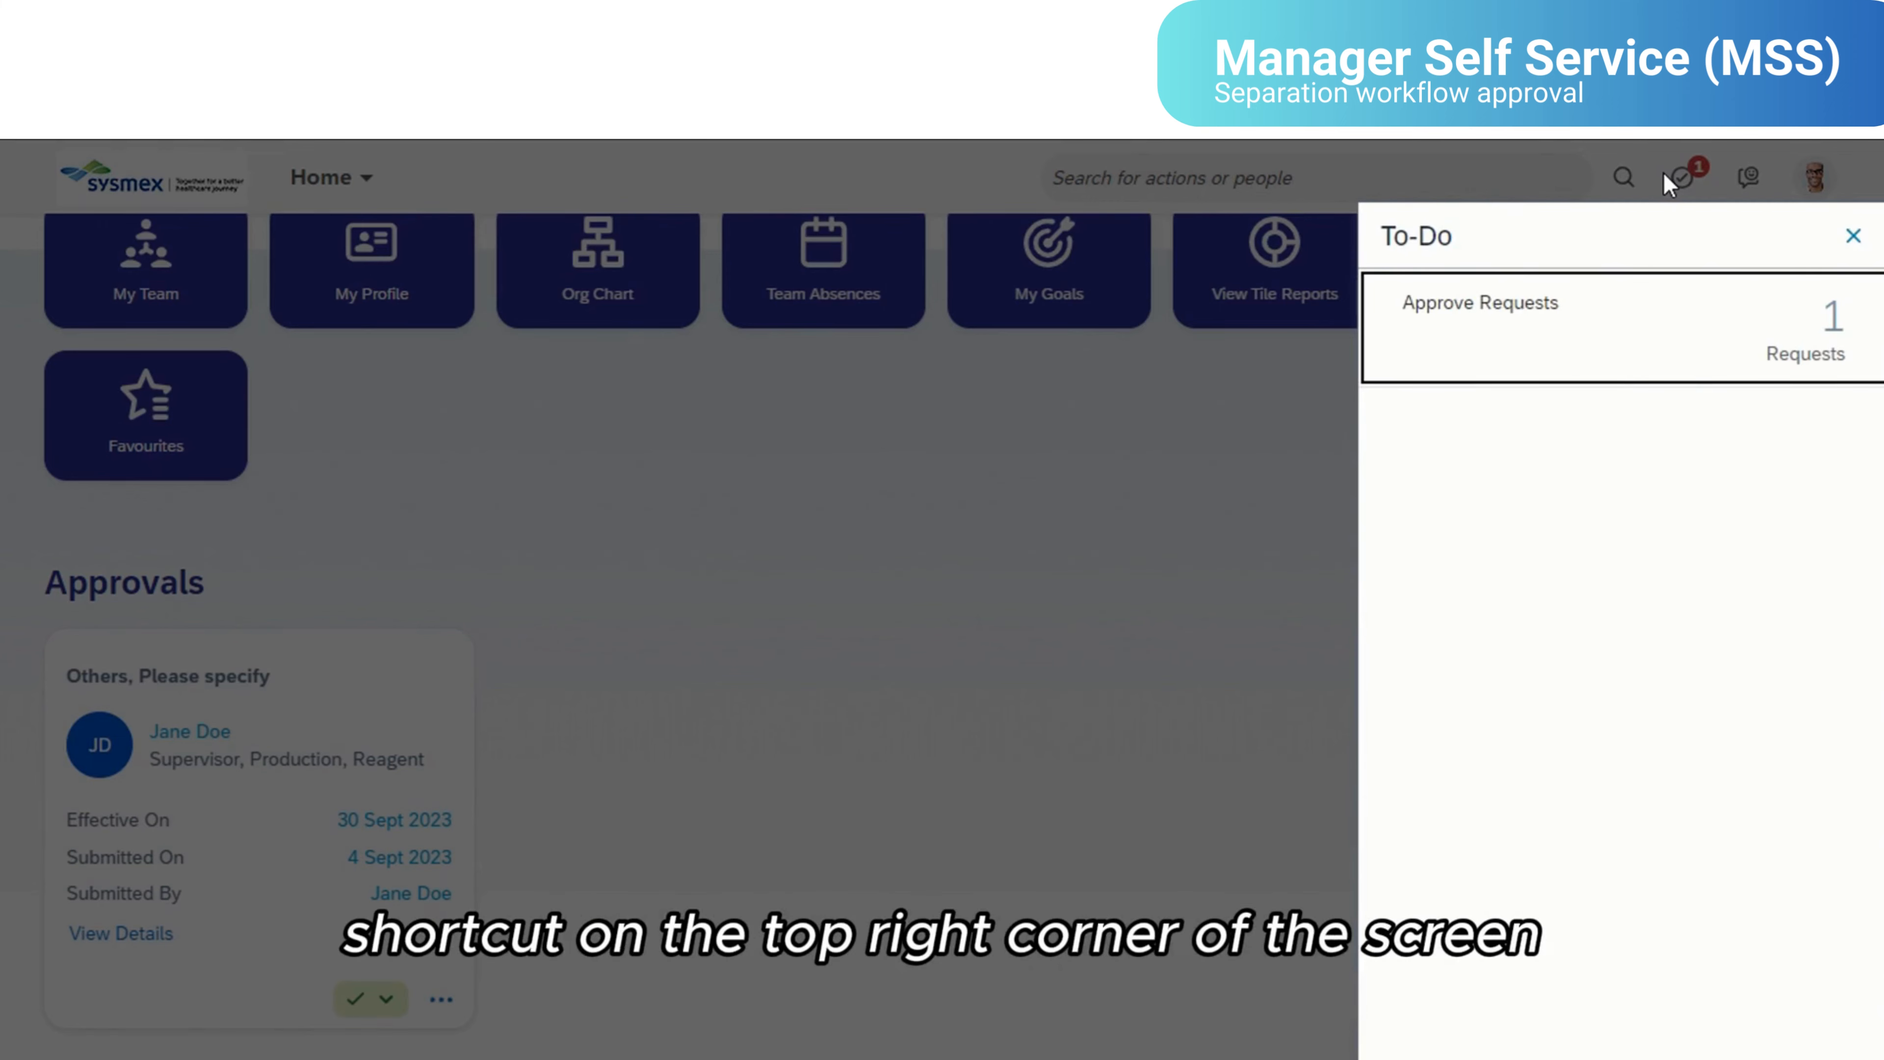
click(1106, 579)
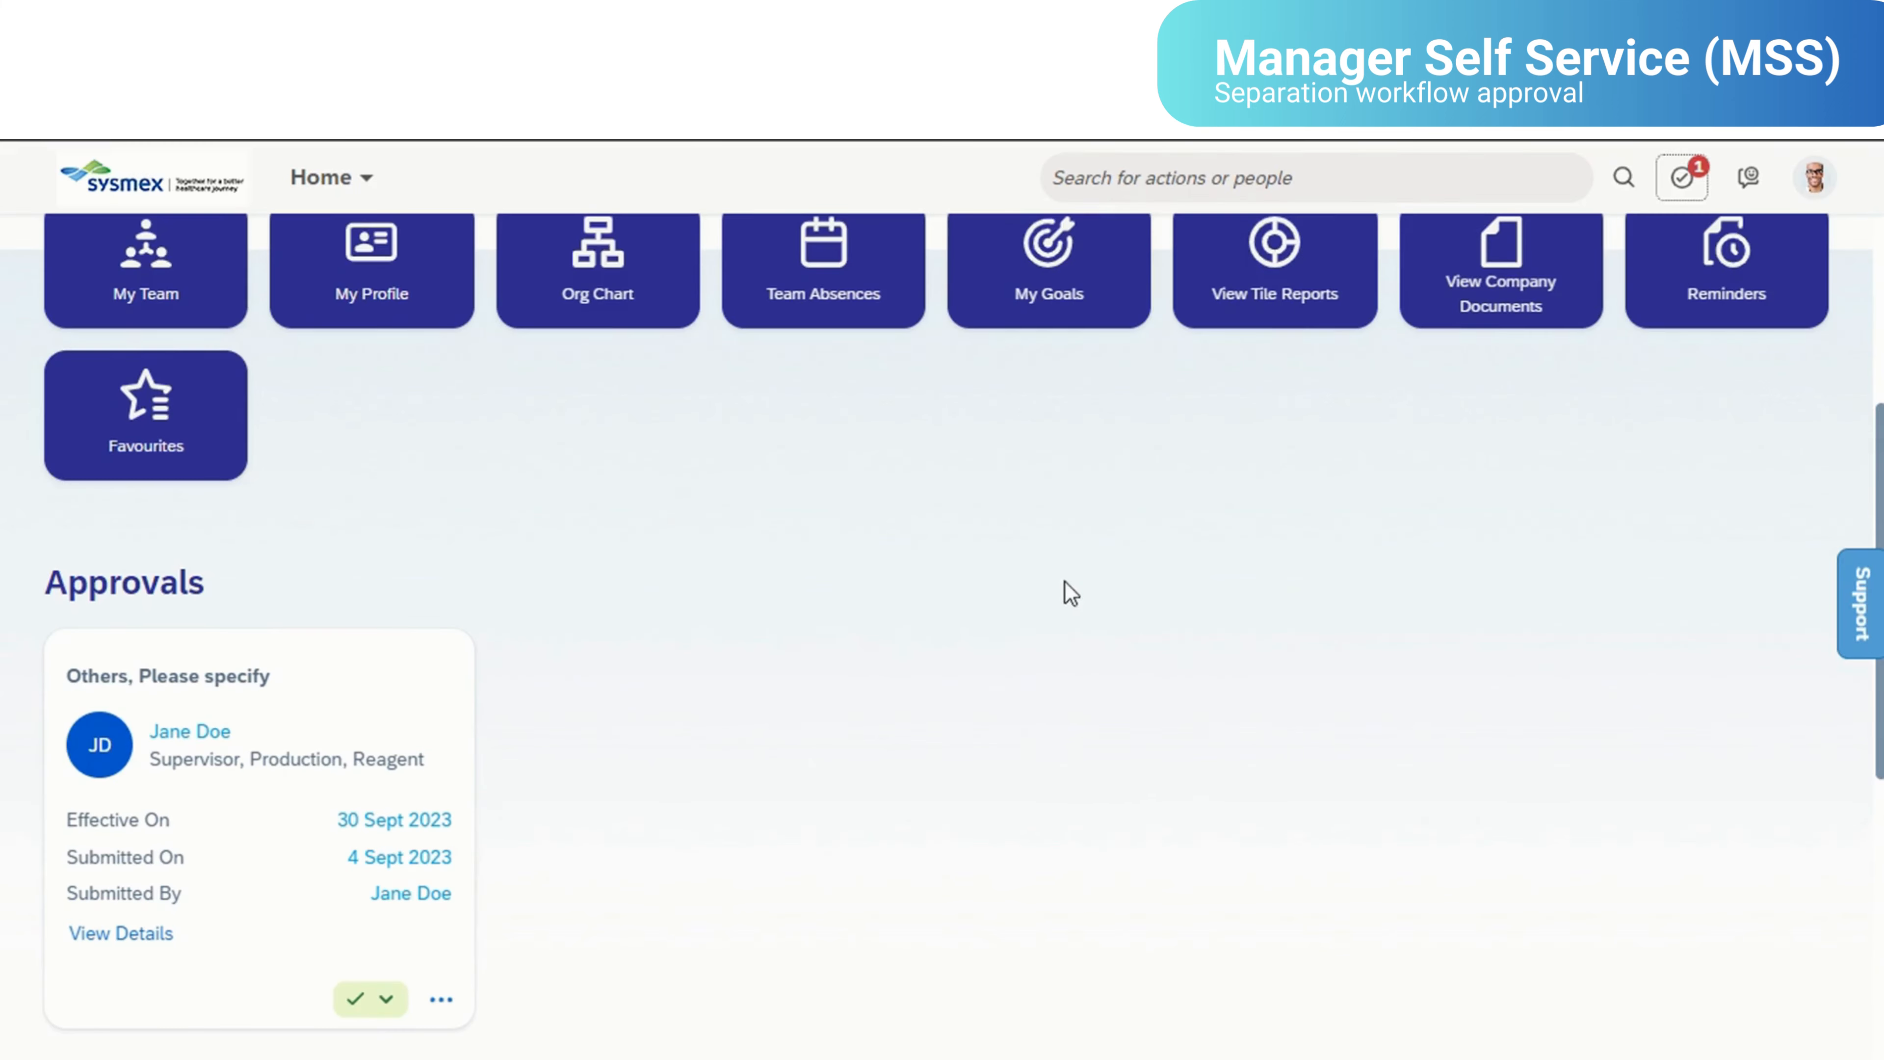
- From the pending separation request's workflow details, check the workflow participants and approve the request
click(121, 934)
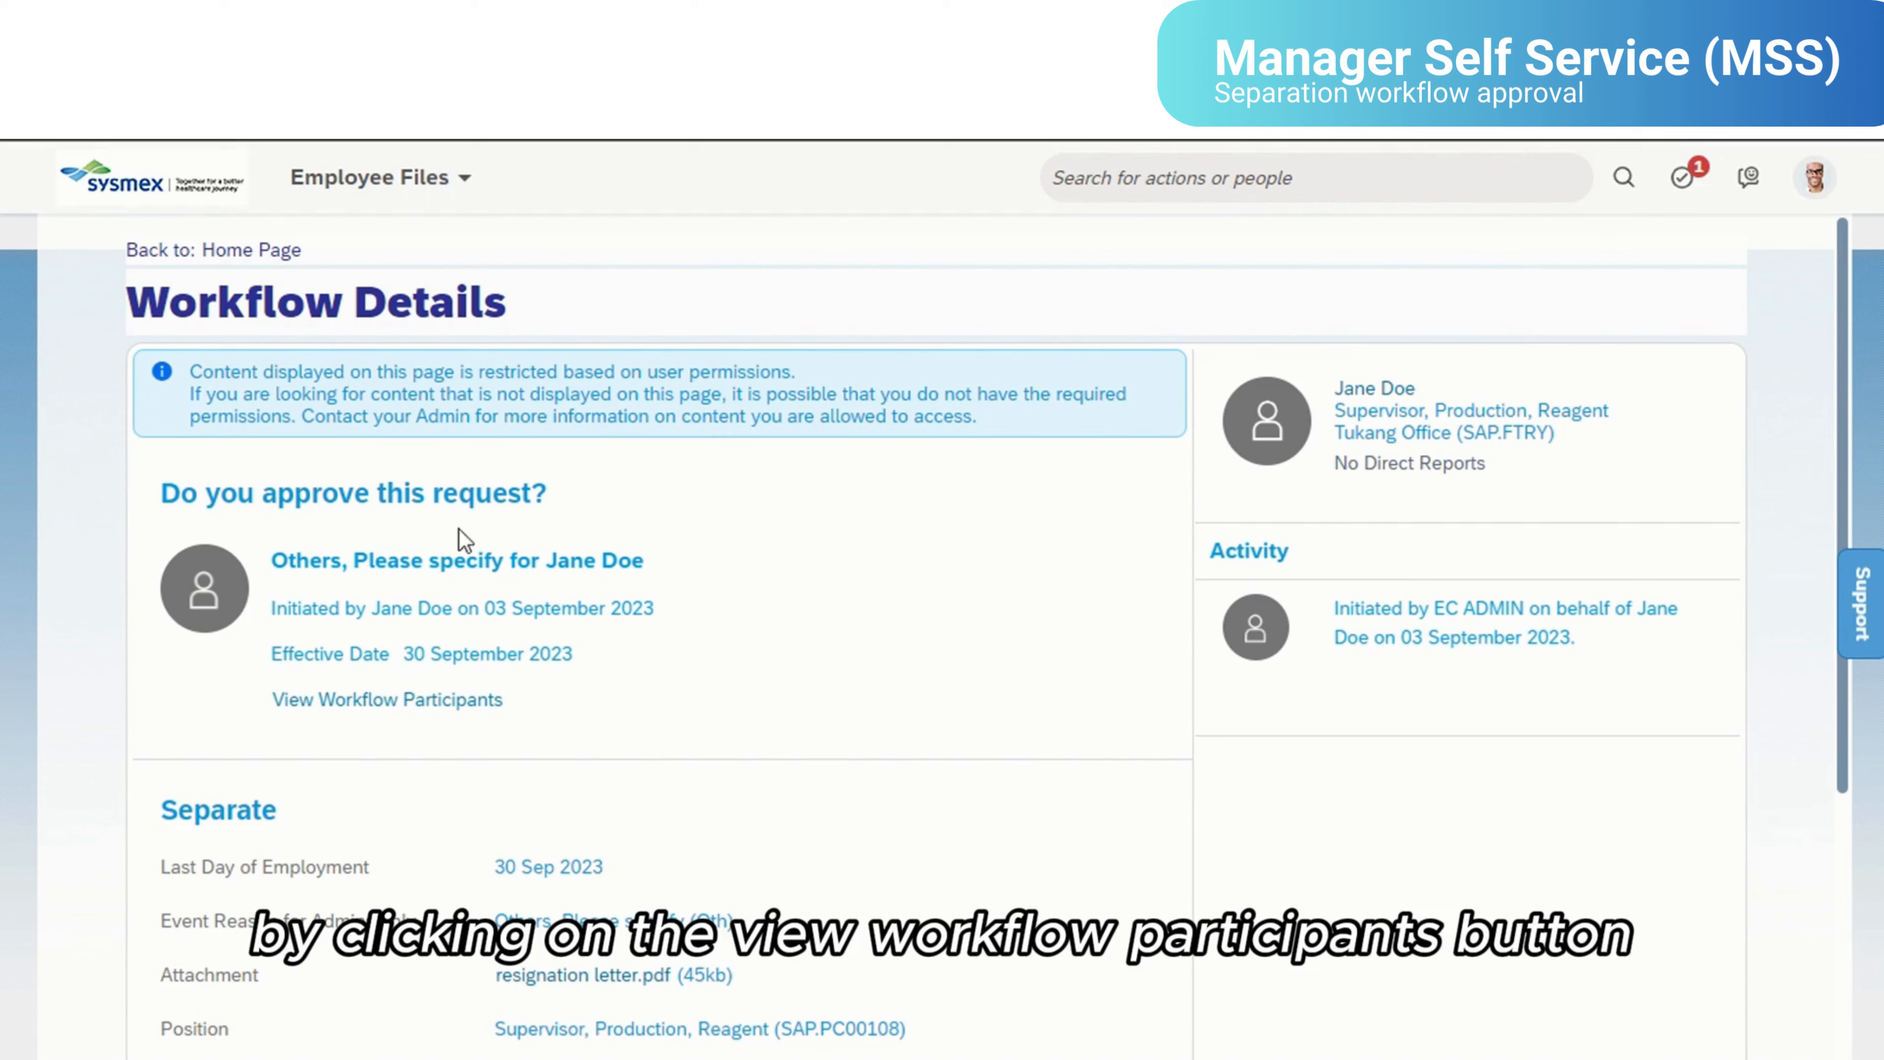
click(436, 714)
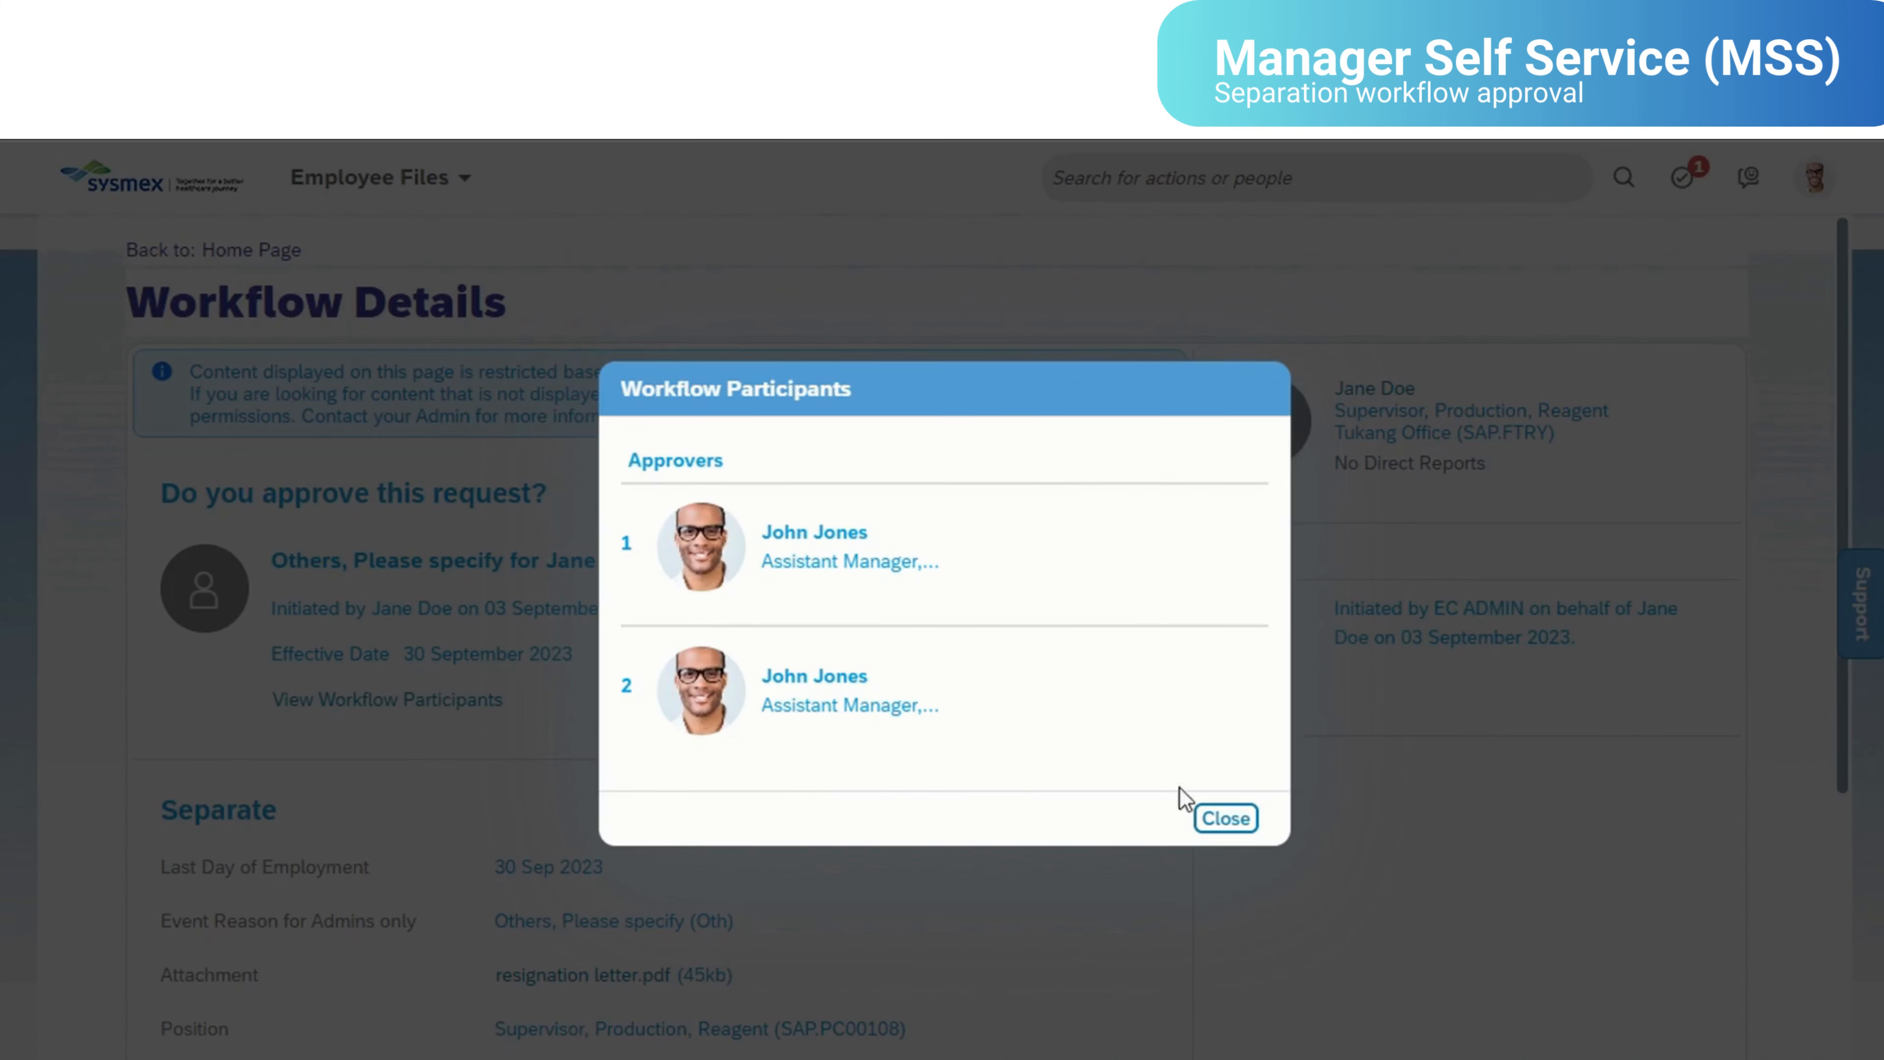
click(1225, 818)
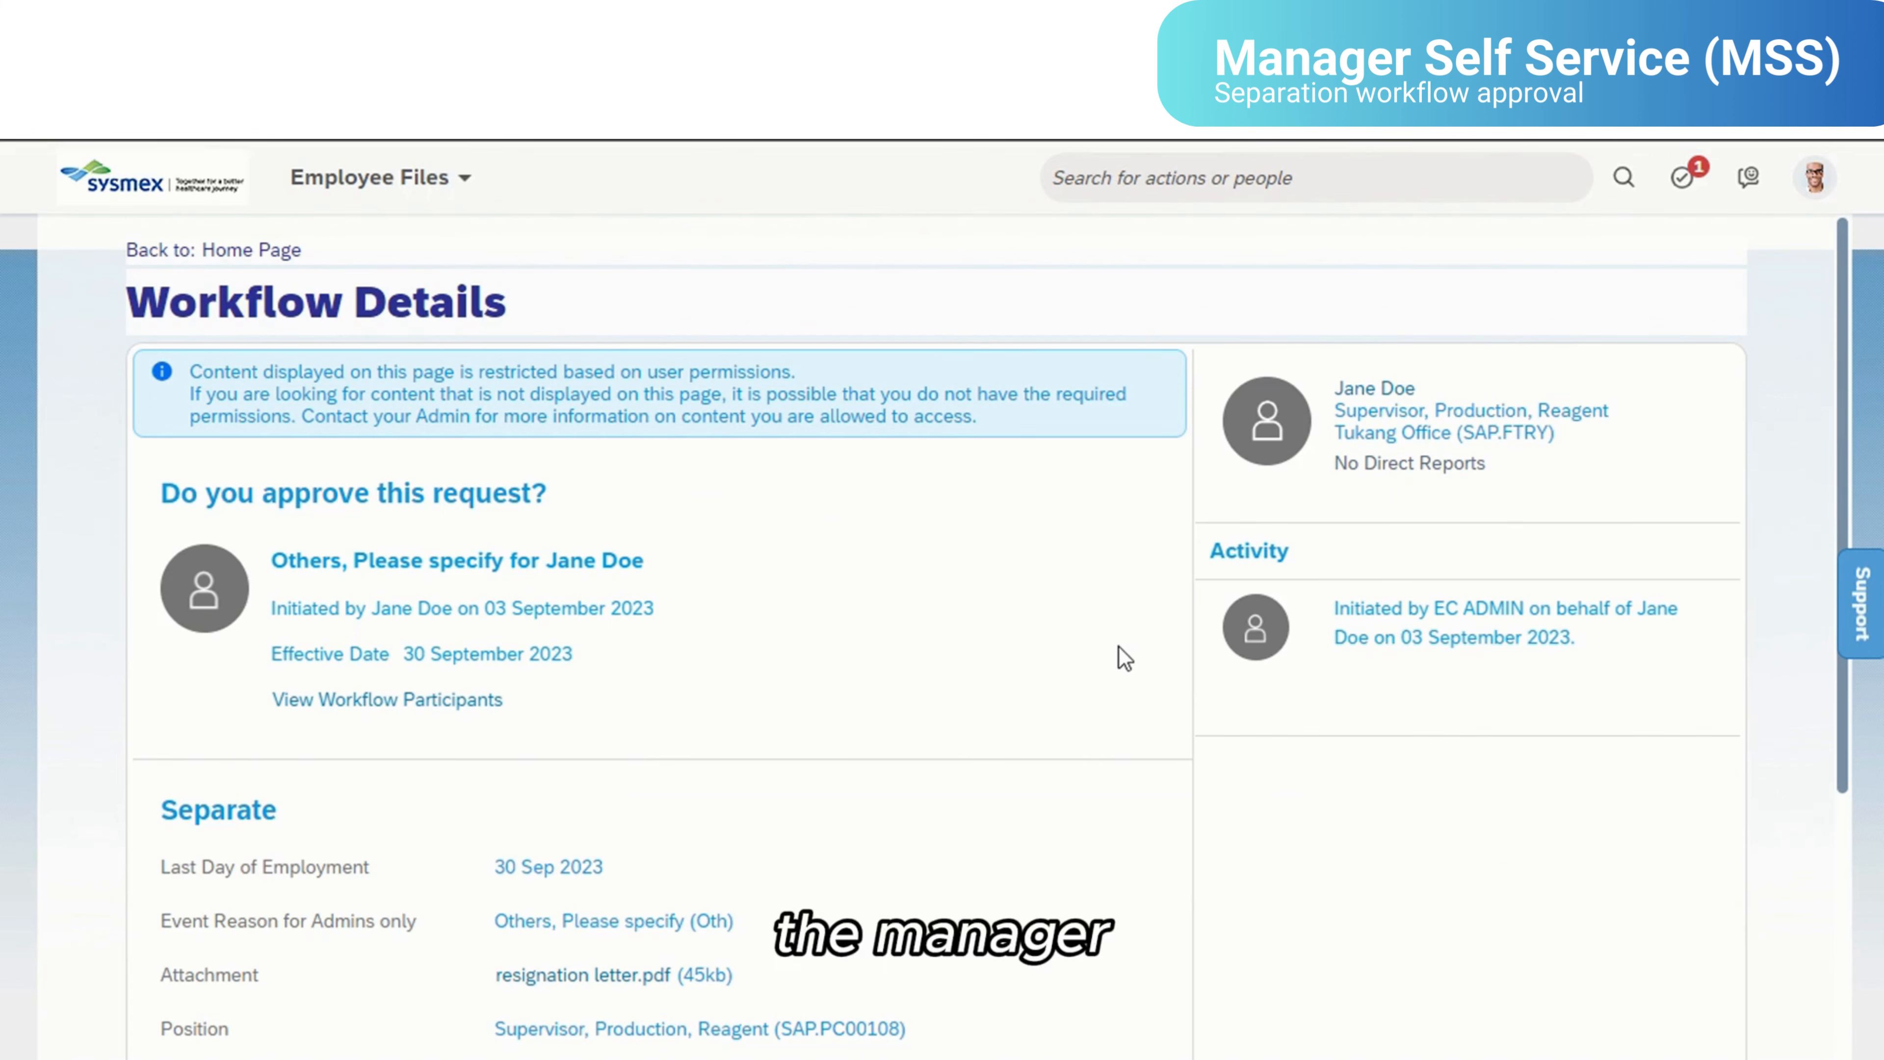
scroll(1125, 658, down, 5)
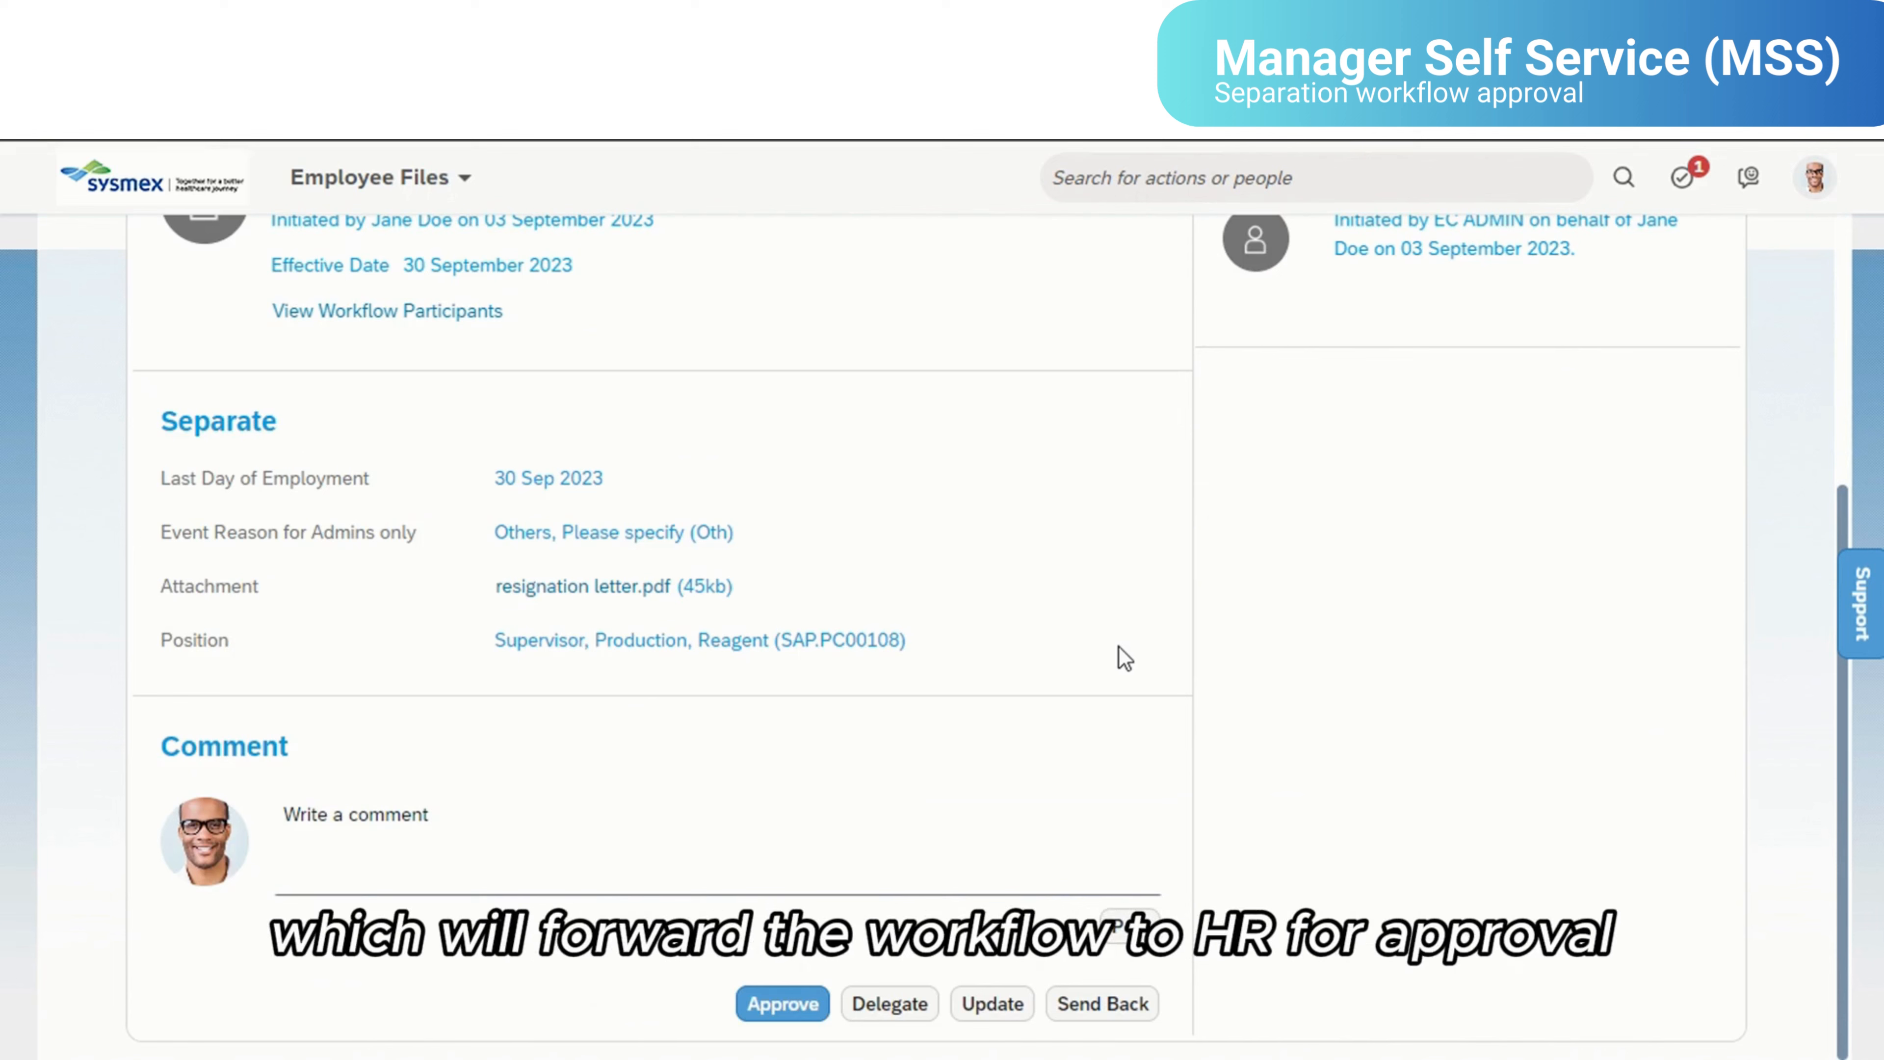
click(780, 1010)
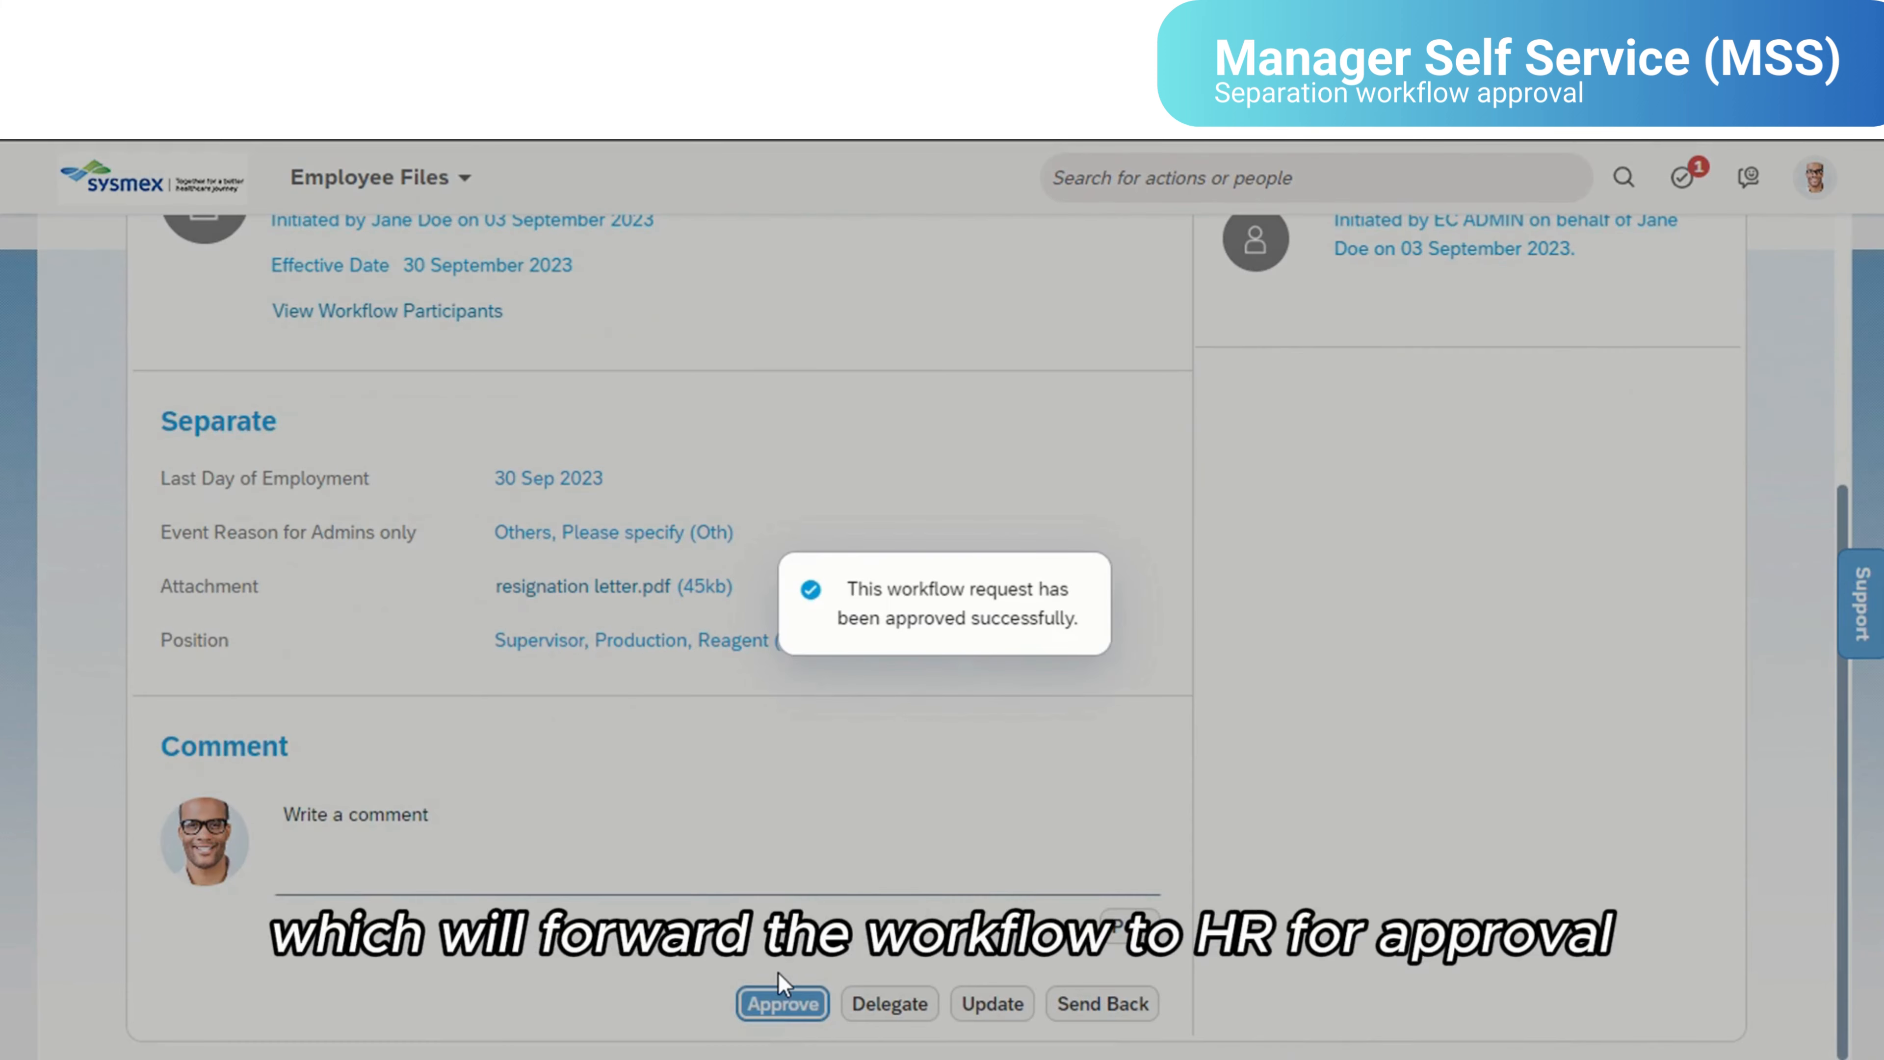